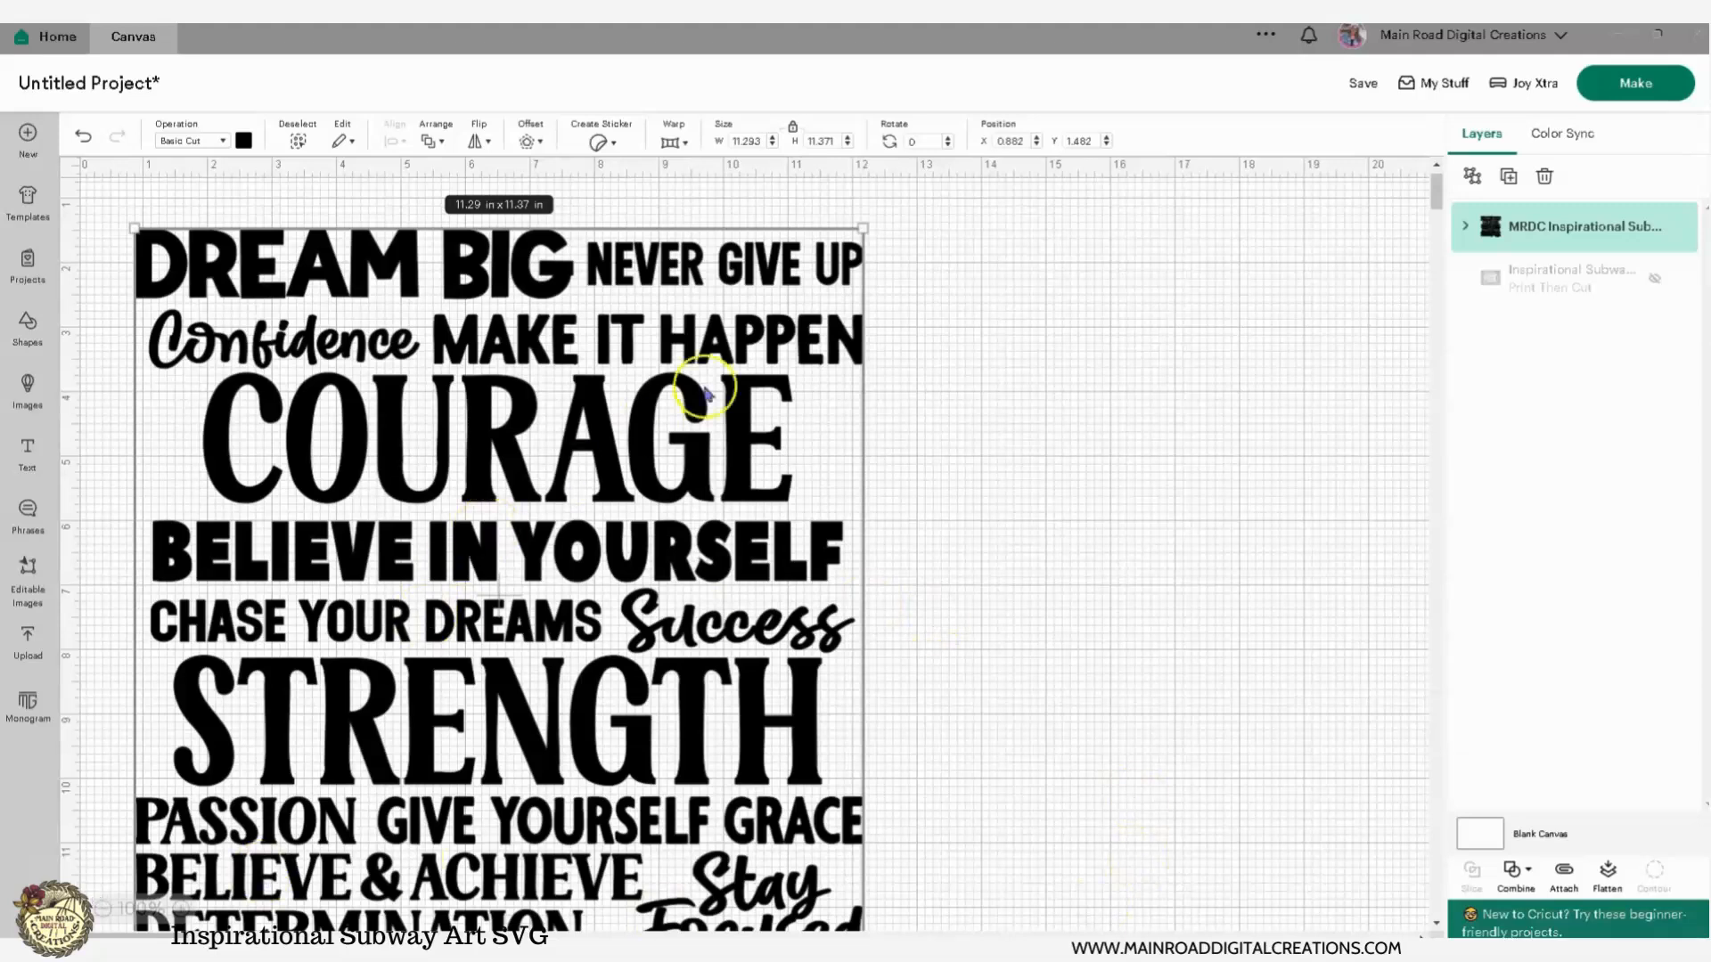
# Step: Scale the subway art down to about 8.63 × 8.69 in and move it to the middle of the canvas
pyautogui.moveTo(865, 226); pyautogui.dragTo(699, 439)
pyautogui.moveTo(446, 619); pyautogui.dragTo(790, 436)
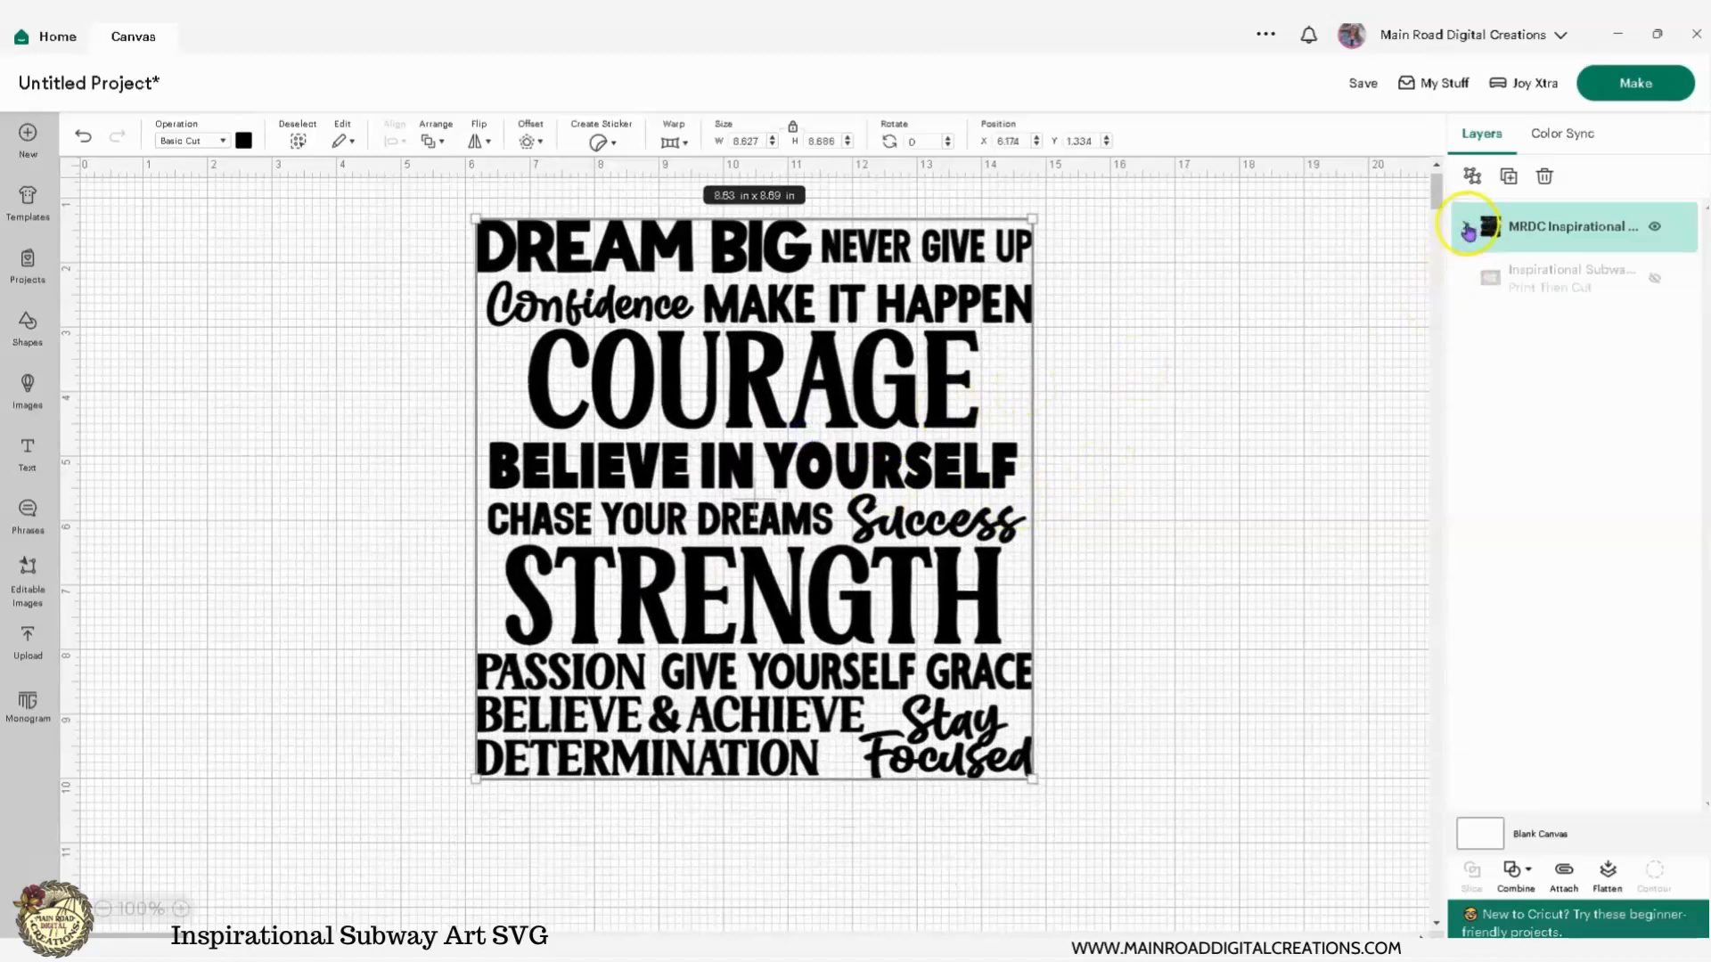
# Step: Ungroup the subway art and try moving NEVER GIVE UP, COURAGE, Success and GIVE YOURSELF GRACE individually
pyautogui.click(1467, 230)
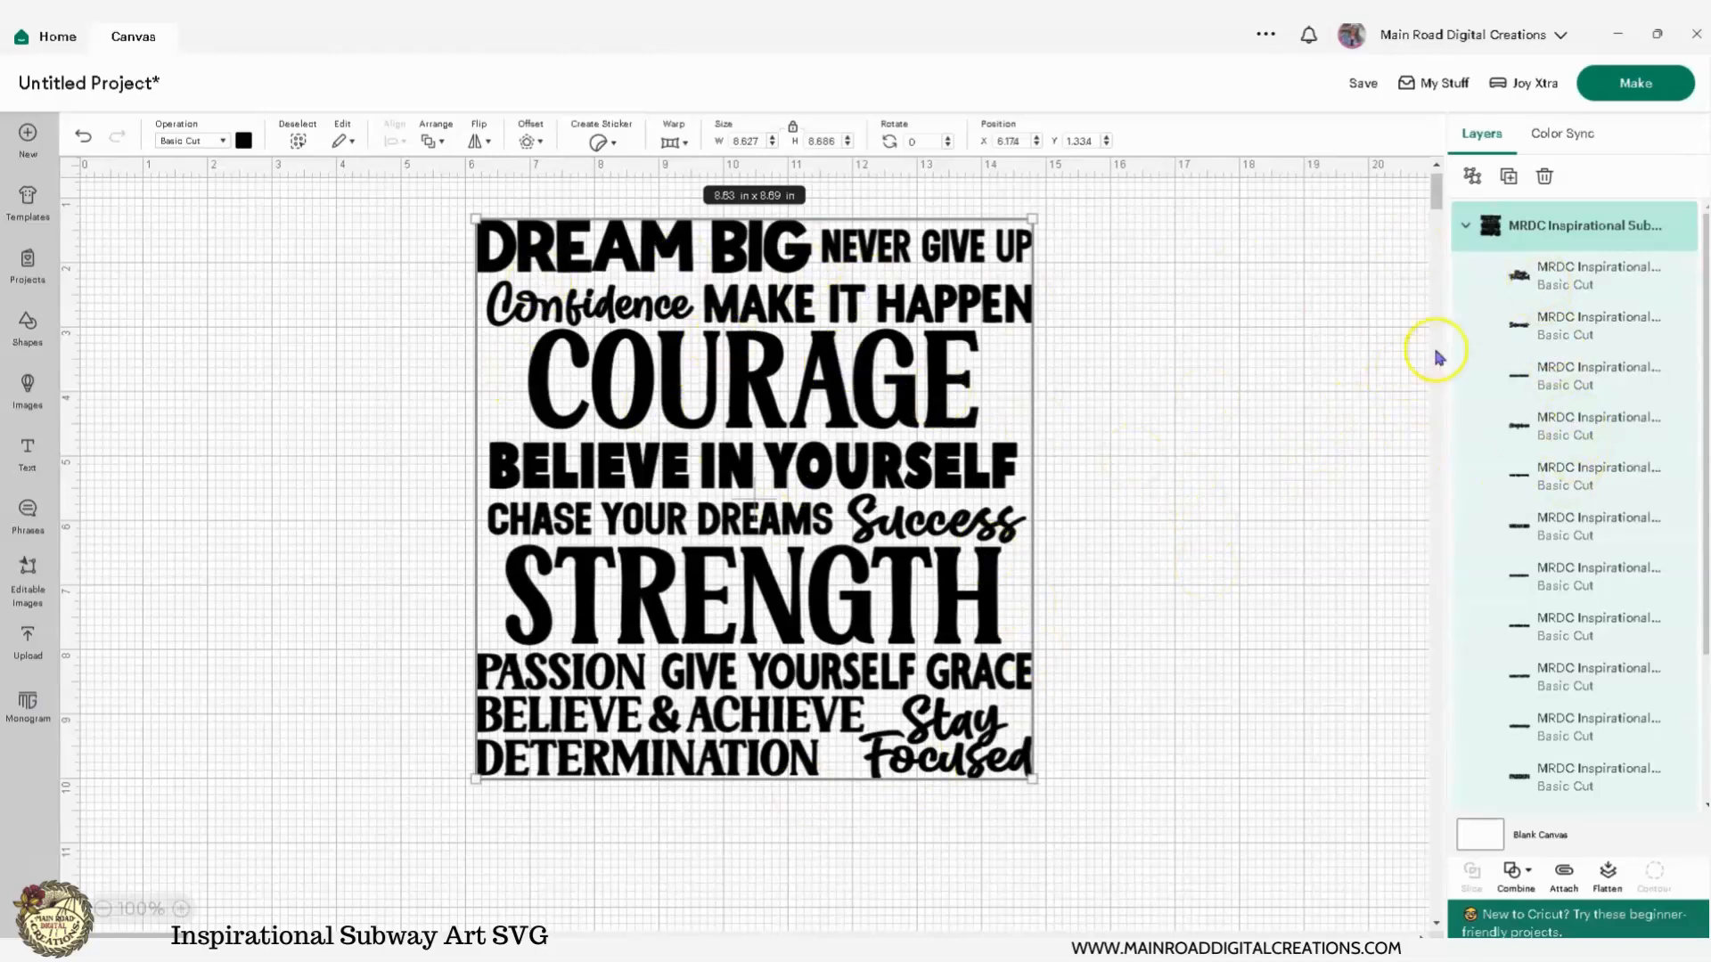
pyautogui.click(1132, 422)
pyautogui.click(927, 388)
pyautogui.click(1472, 176)
pyautogui.click(1149, 446)
pyautogui.moveTo(927, 248); pyautogui.dragTo(1021, 226)
pyautogui.moveTo(753, 379); pyautogui.dragTo(655, 392)
pyautogui.moveTo(900, 525); pyautogui.dragTo(901, 698)
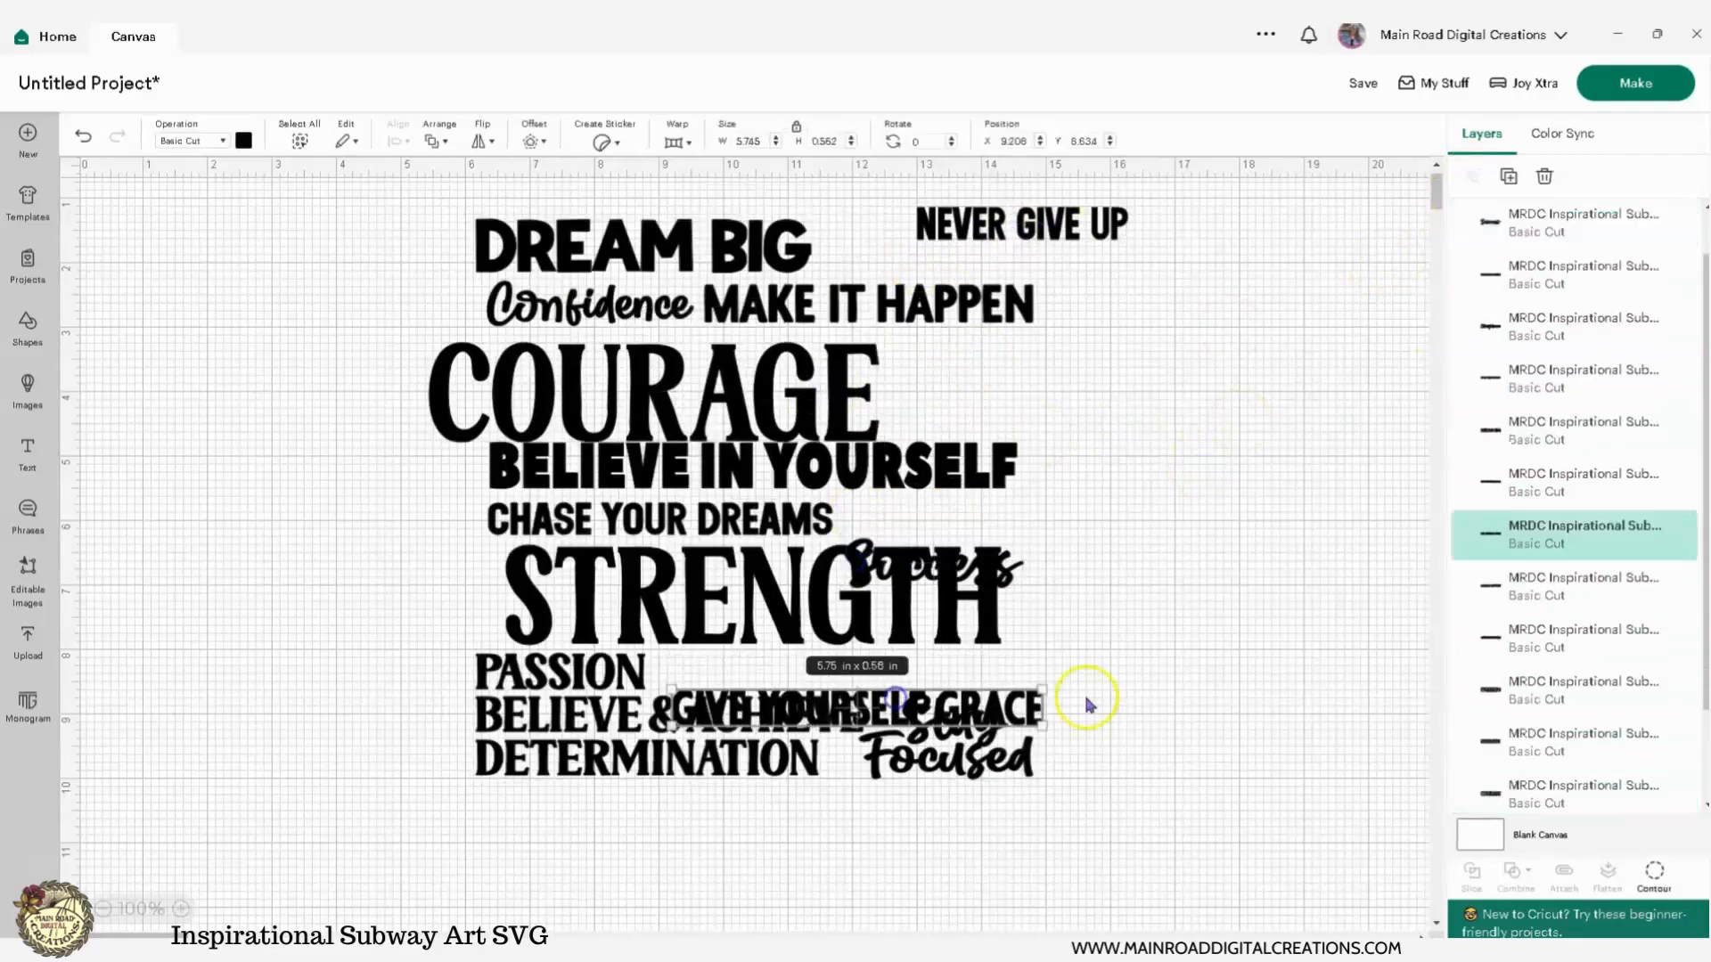
# Step: Undo the individual phrase moves and the ungrouping, and reselect the whole subway art
pyautogui.click(86, 138)
pyautogui.click(86, 138)
pyautogui.click(86, 138)
pyautogui.click(86, 138)
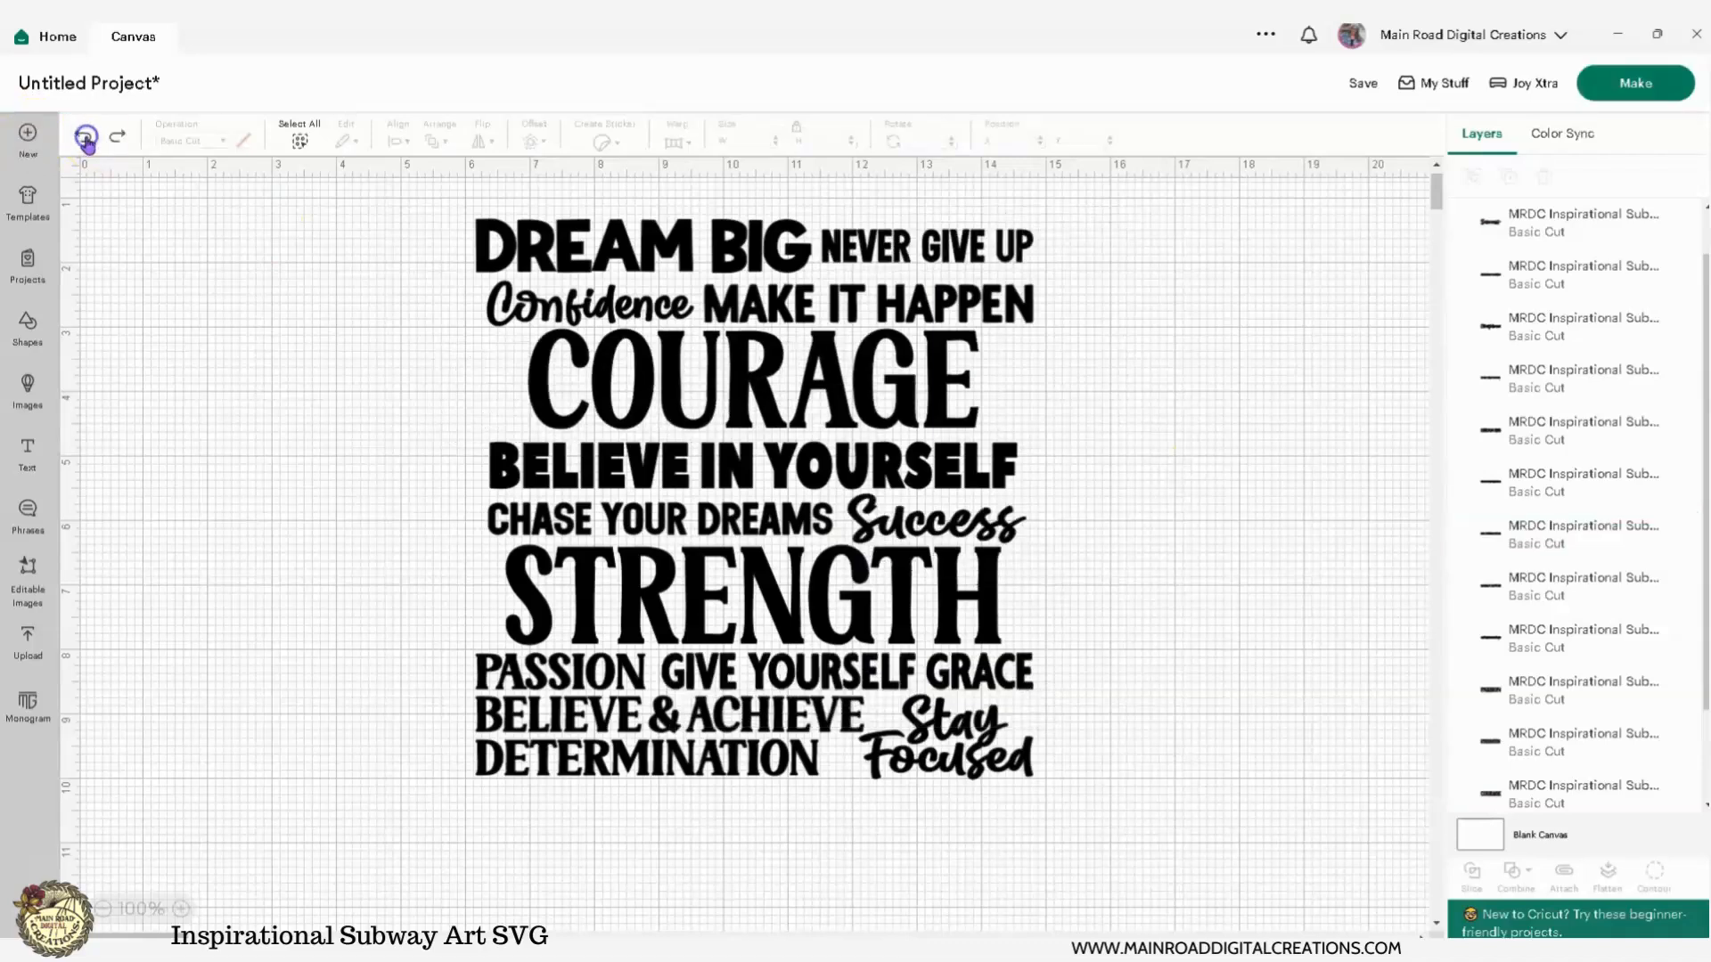
pyautogui.click(87, 139)
pyautogui.click(751, 365)
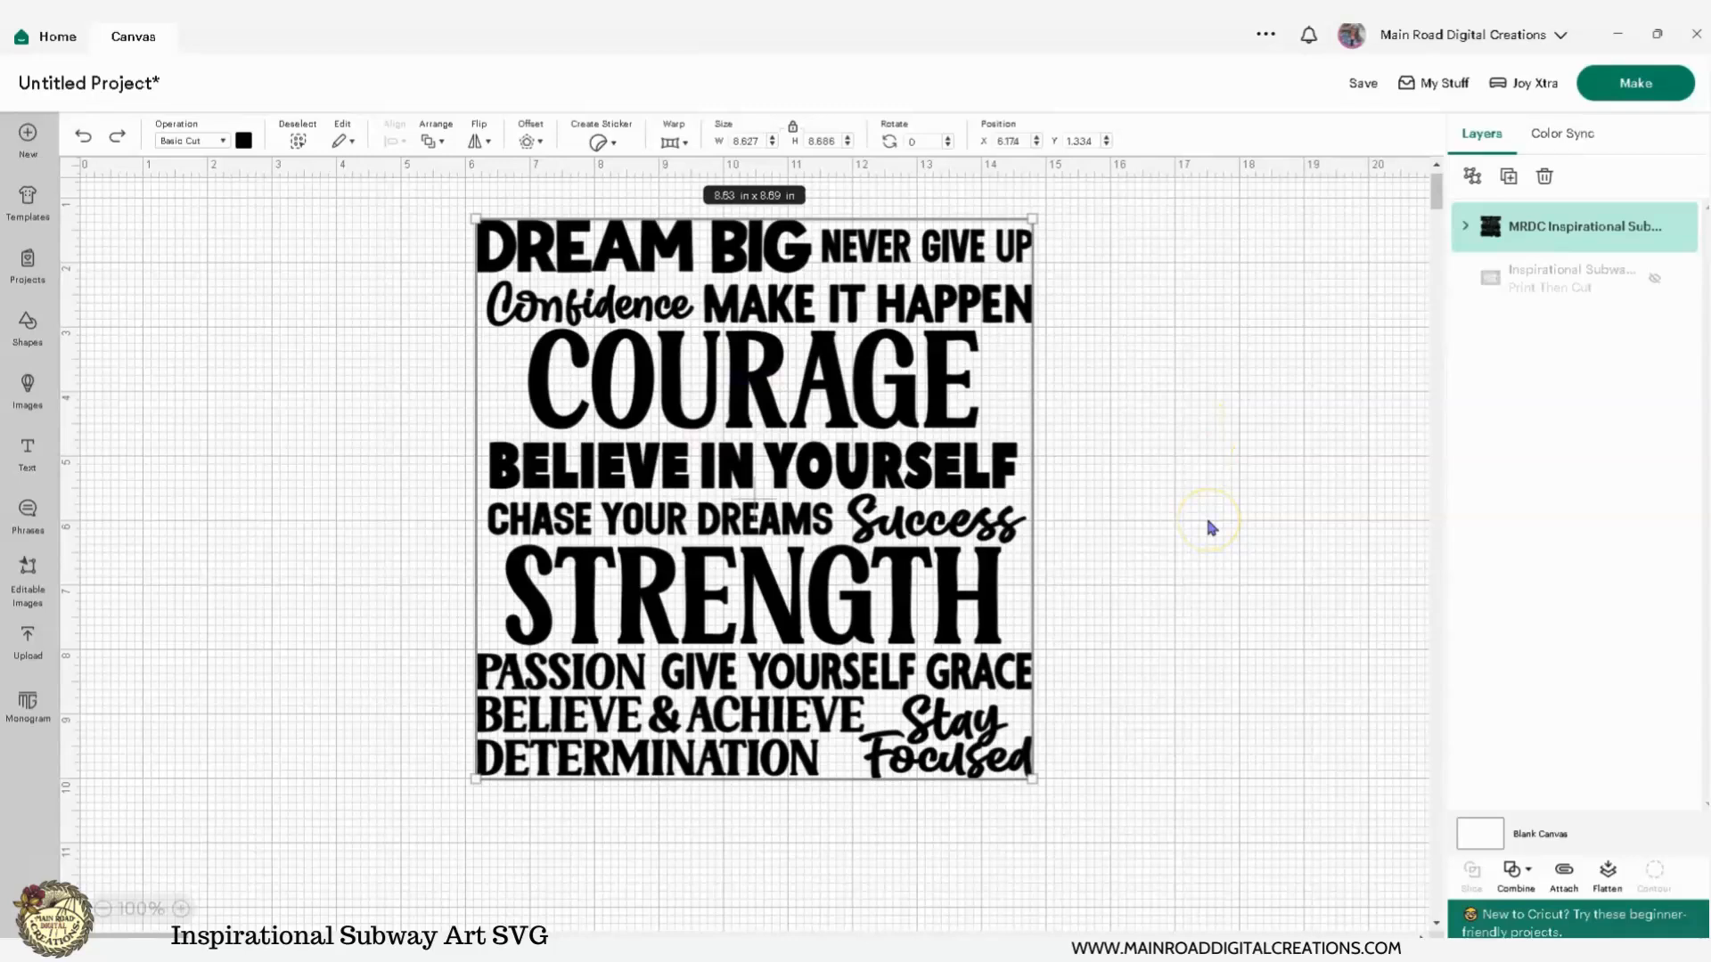
# Step: Unhide the pillow photo, enlarge it to about 8.78 × 6.58 in, and move the subway art clear beside it
pyautogui.click(1642, 276)
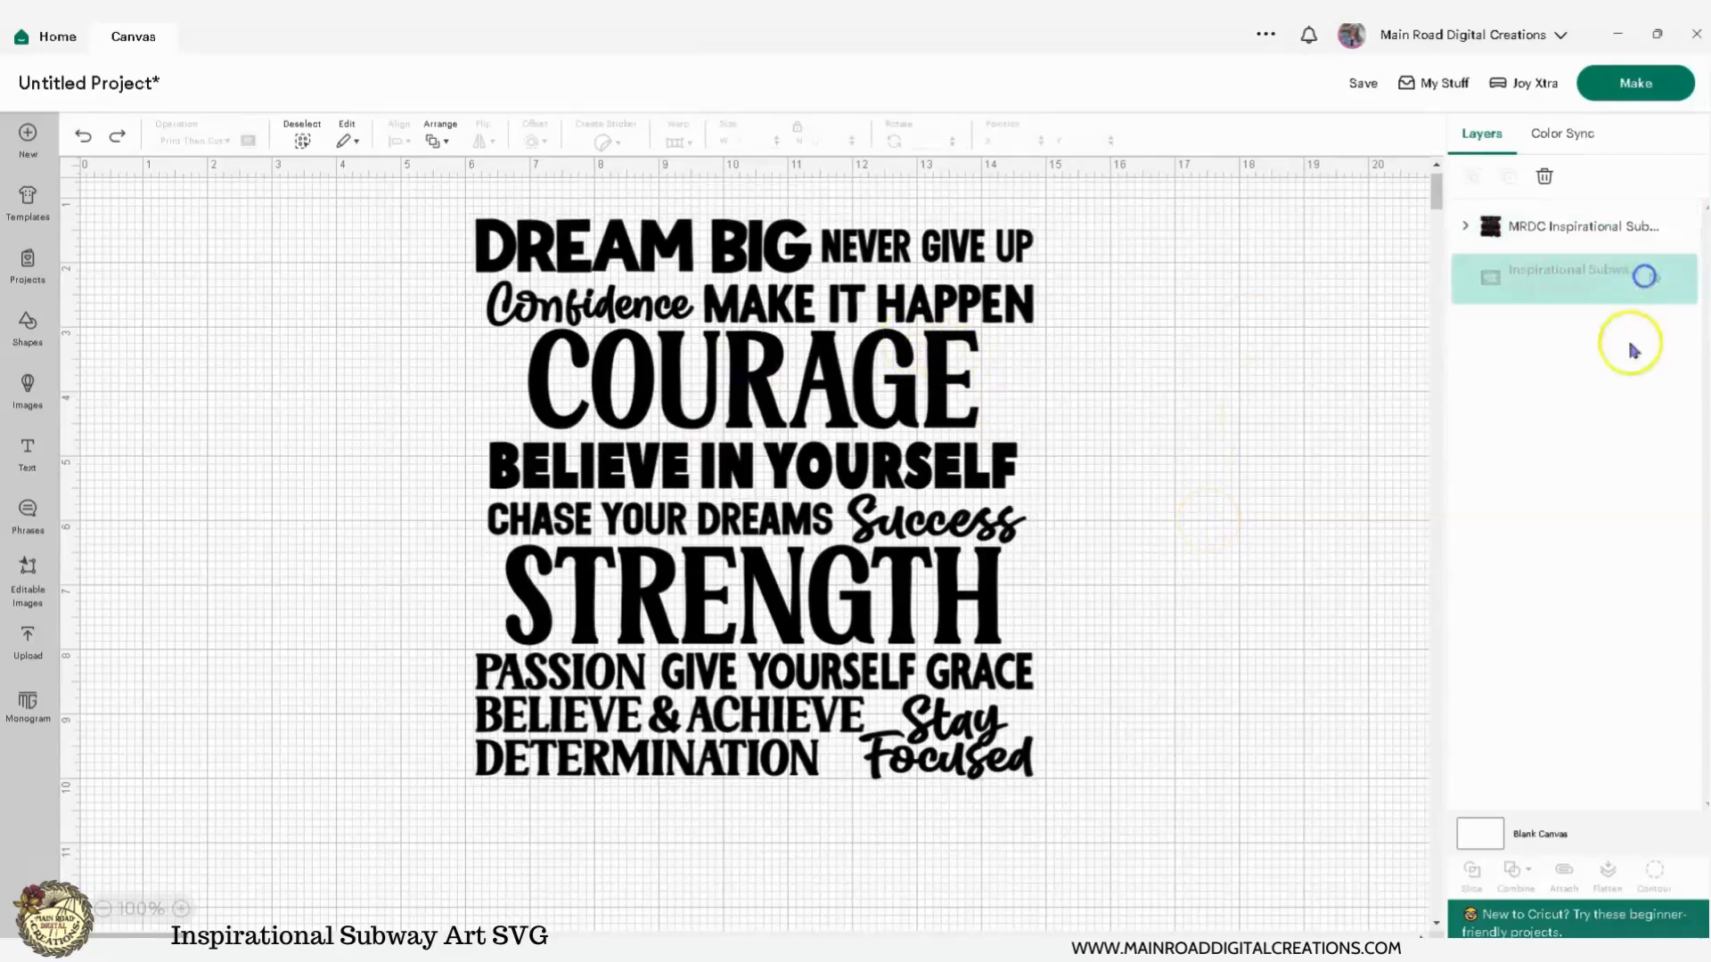
pyautogui.click(1647, 285)
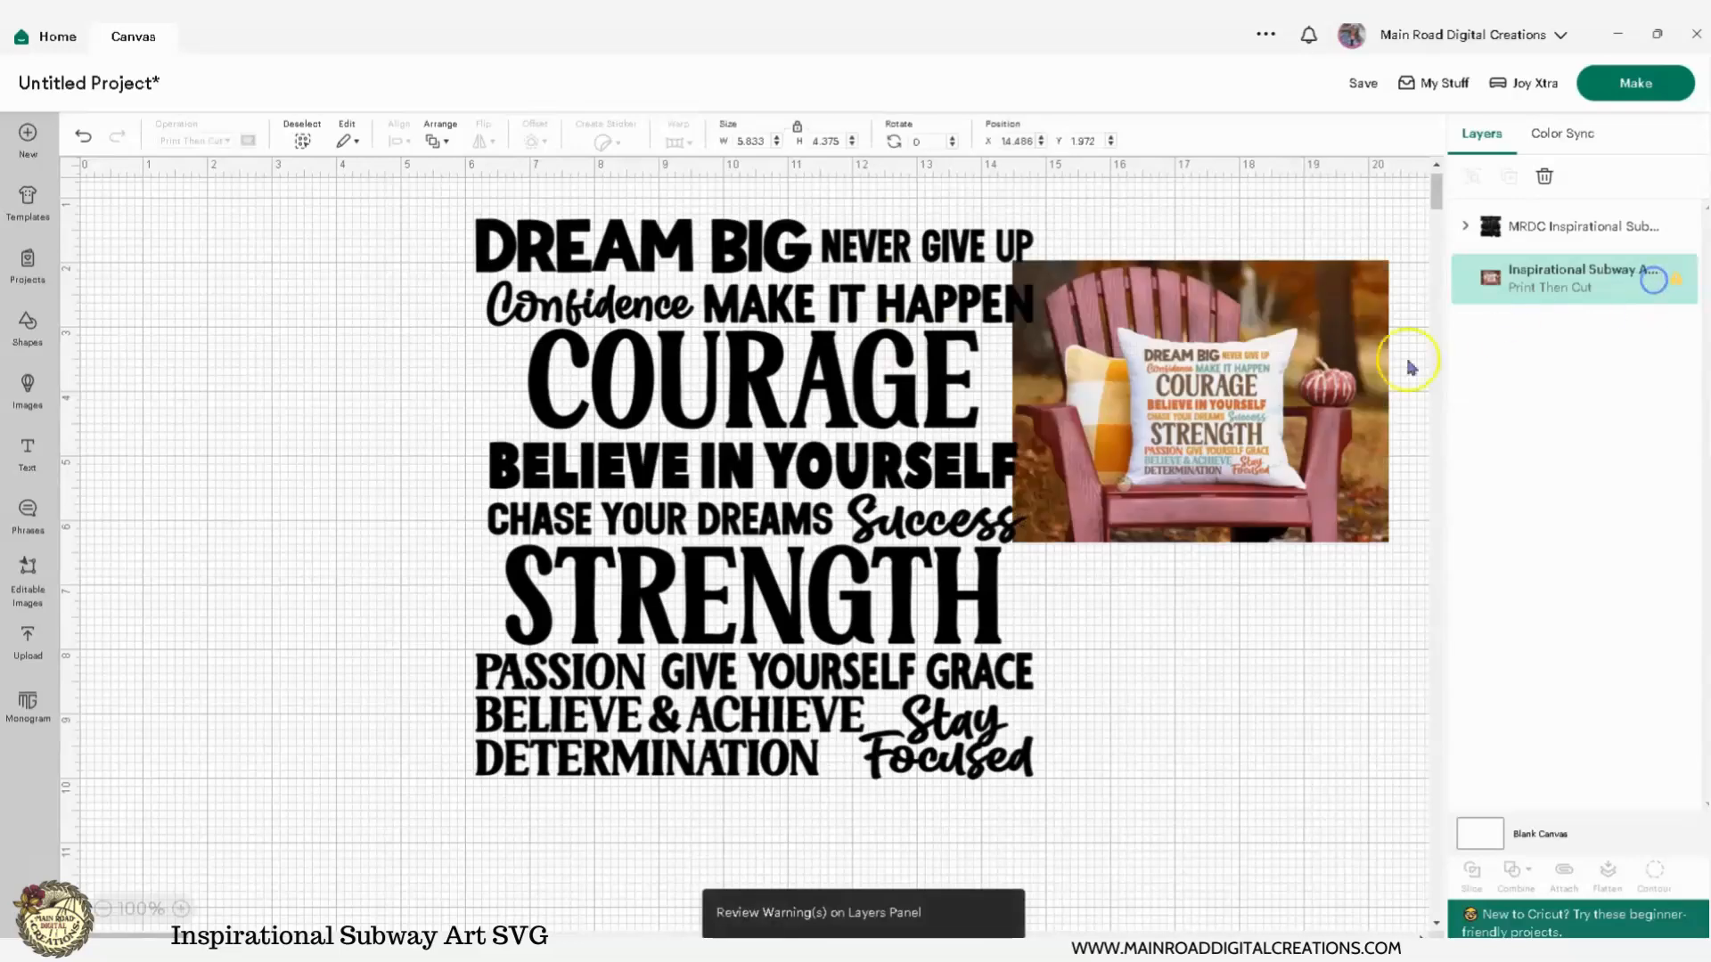
pyautogui.moveTo(818, 402); pyautogui.dragTo(713, 390)
pyautogui.click(1206, 383)
pyautogui.moveTo(1013, 540); pyautogui.dragTo(818, 683)
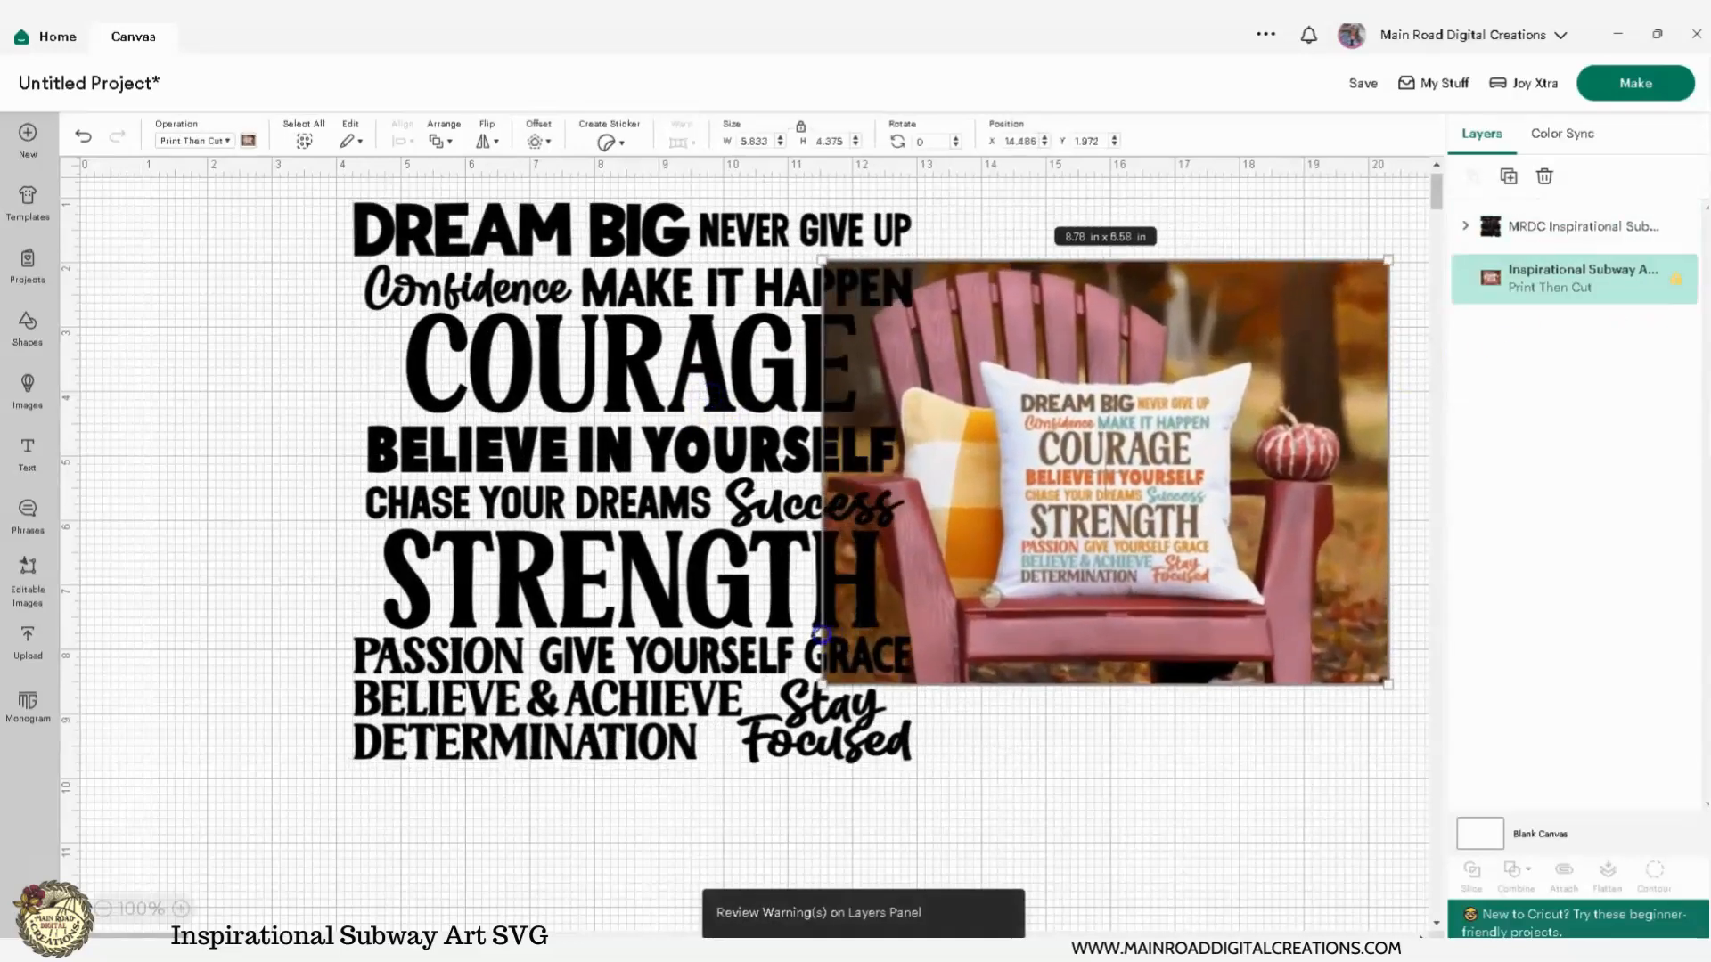
pyautogui.moveTo(524, 213); pyautogui.dragTo(353, 236)
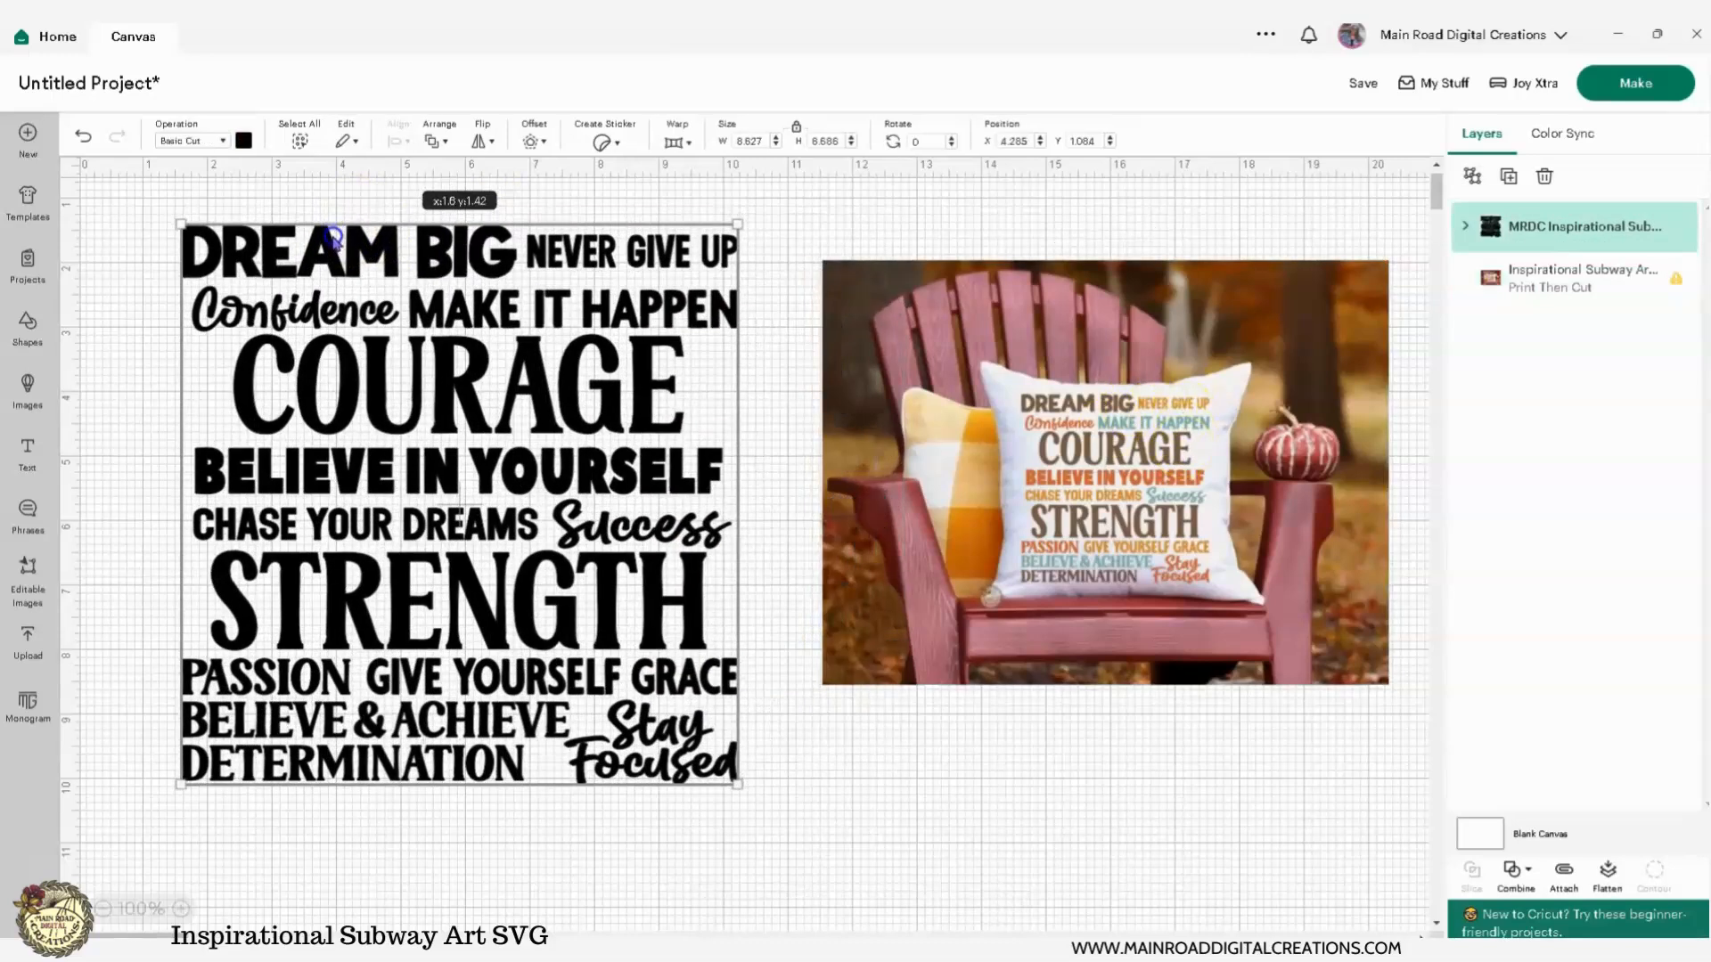
# Step: Ungroup the subway art into separate phrase layers and clear the selection
pyautogui.rightClick(586, 366)
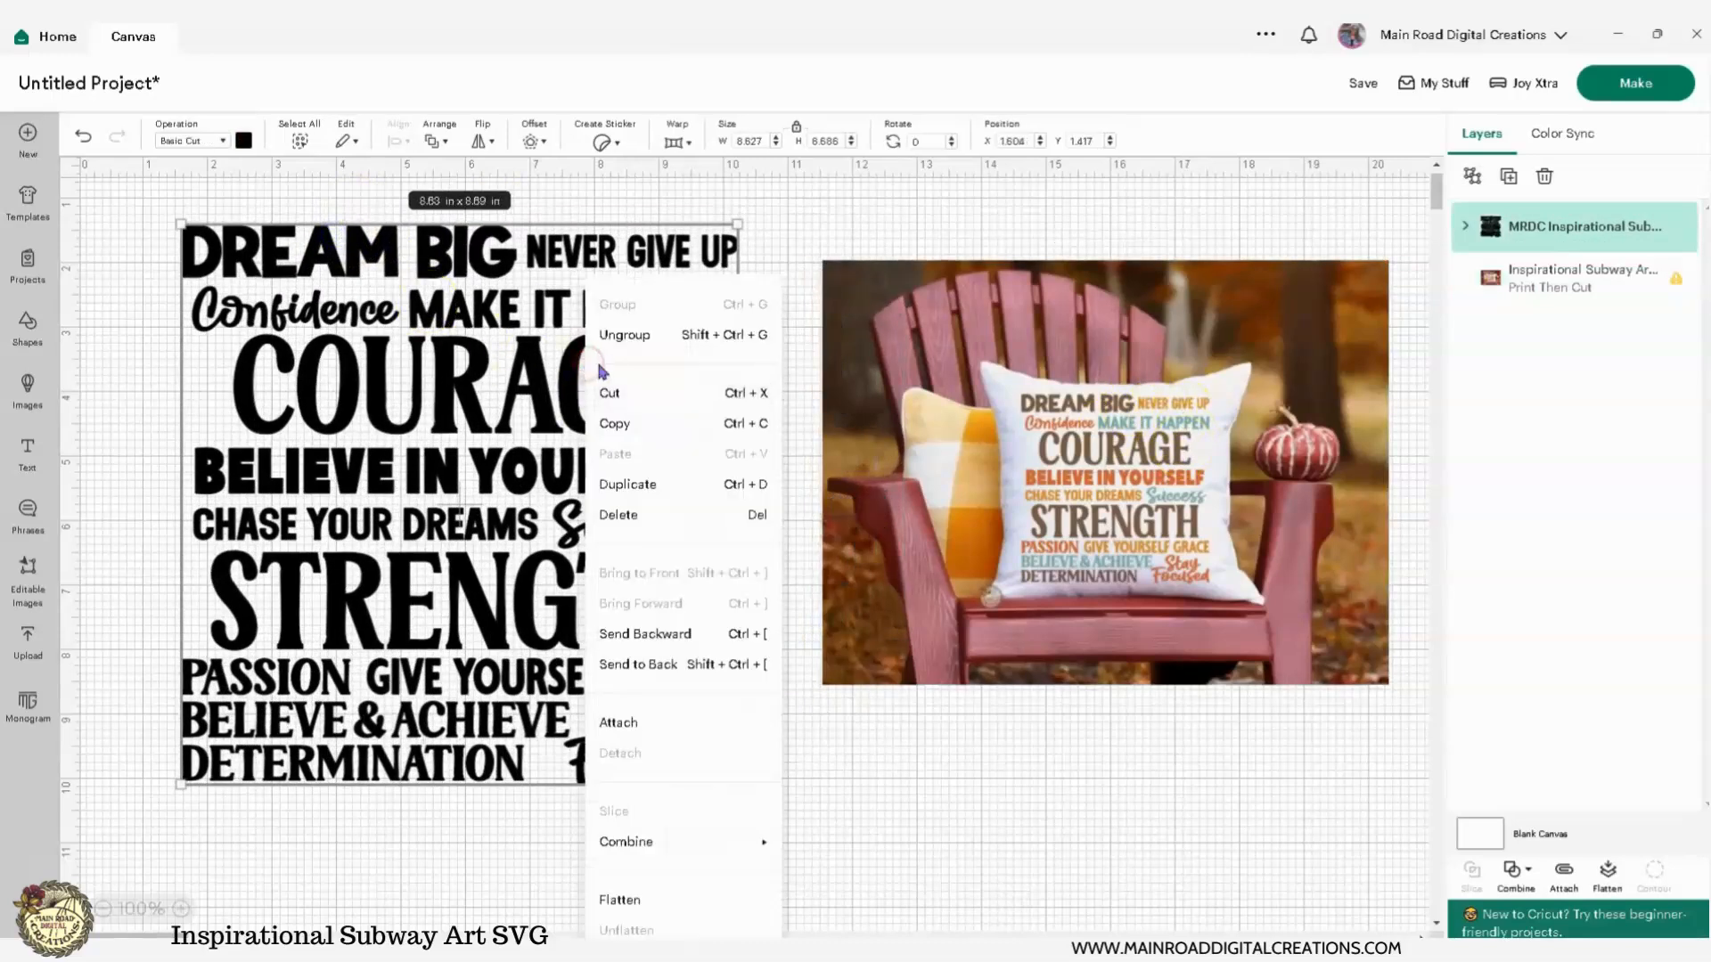
pyautogui.click(622, 341)
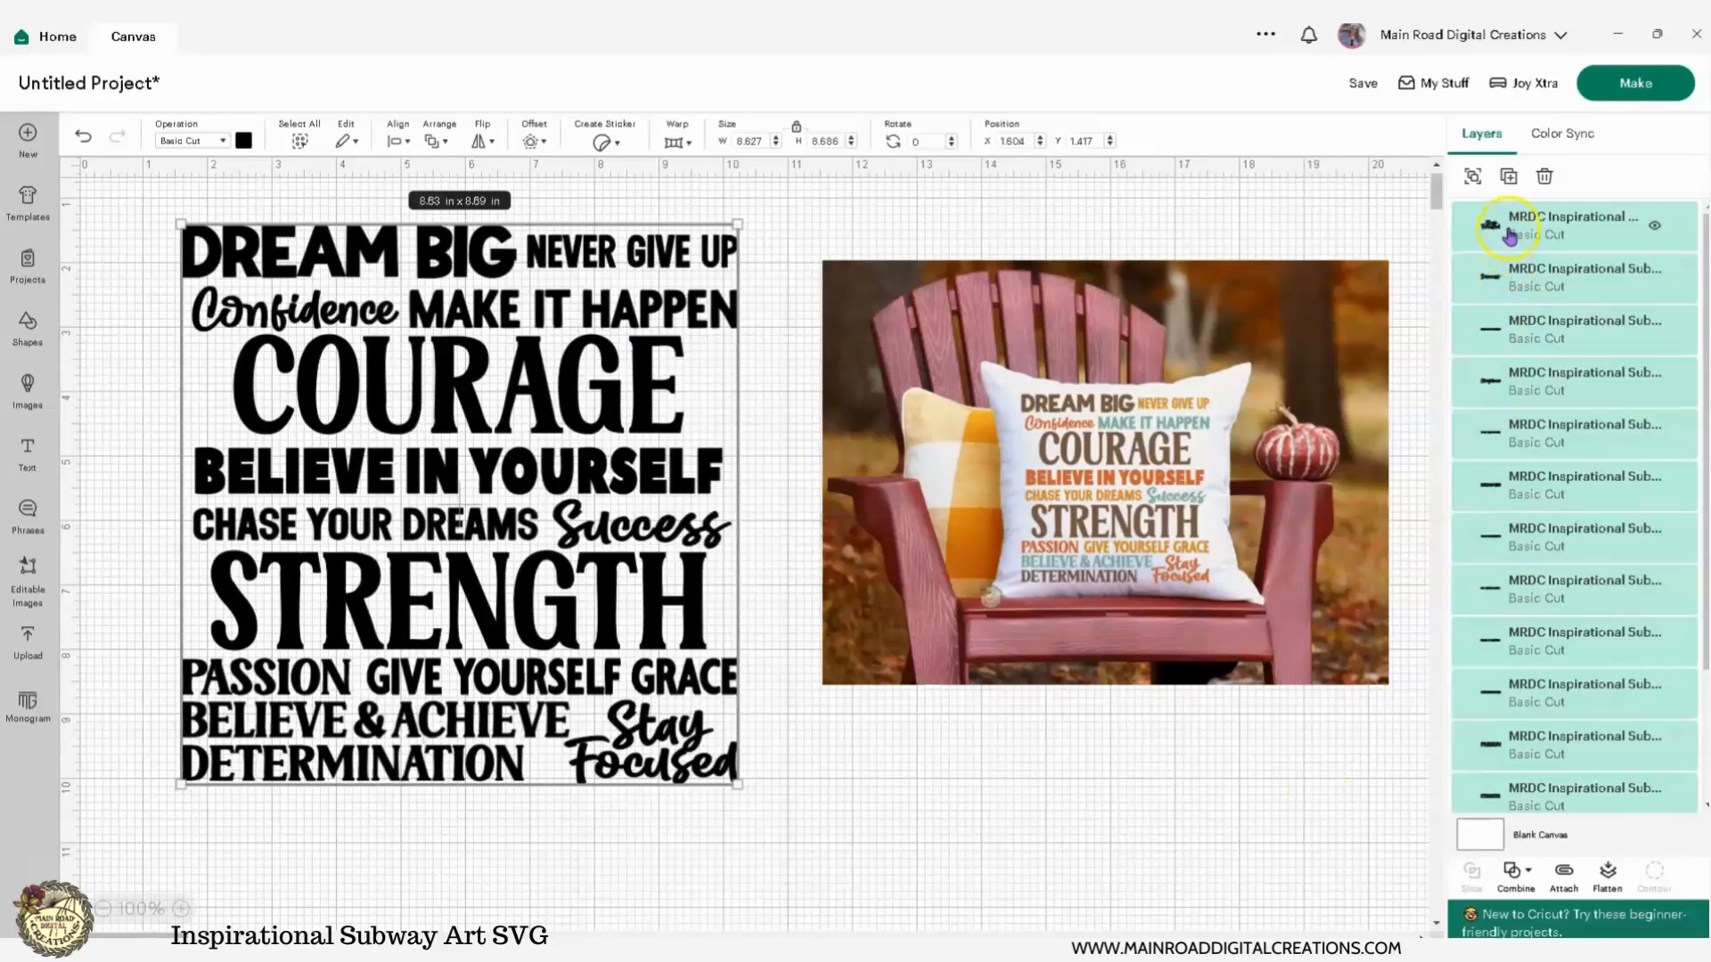
pyautogui.click(103, 207)
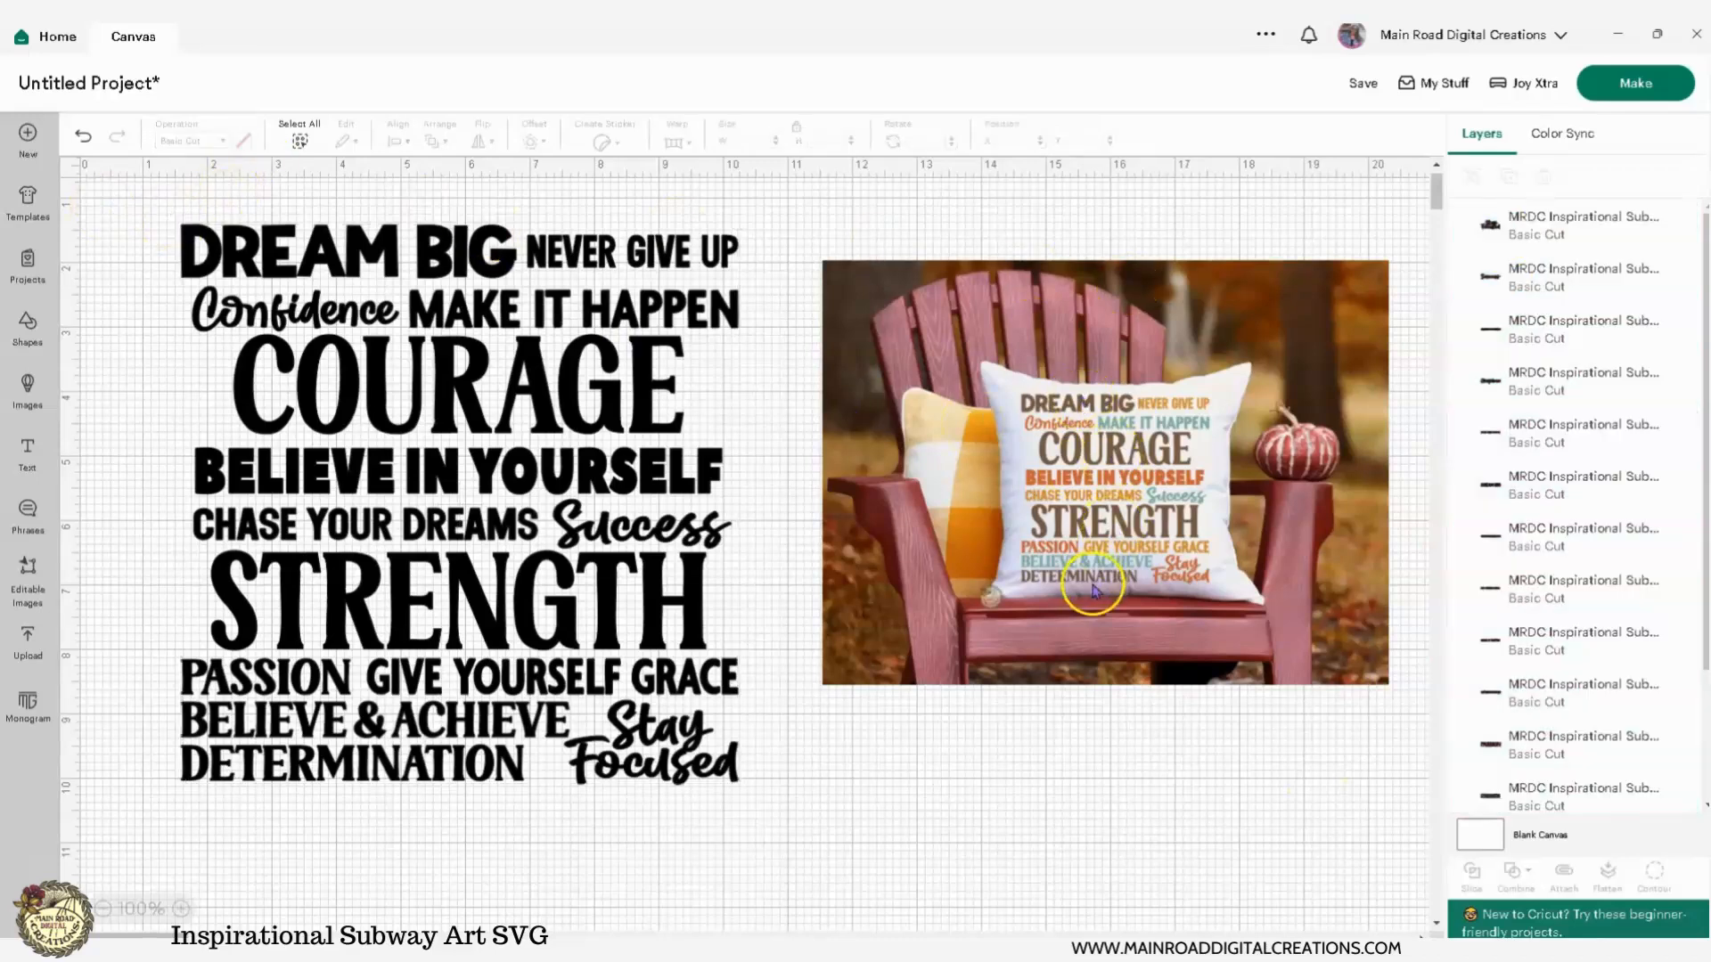
# Step: Recolor DREAM BIG, COURAGE, STRENGTH and DETERMINATION brown together
pyautogui.click(374, 252)
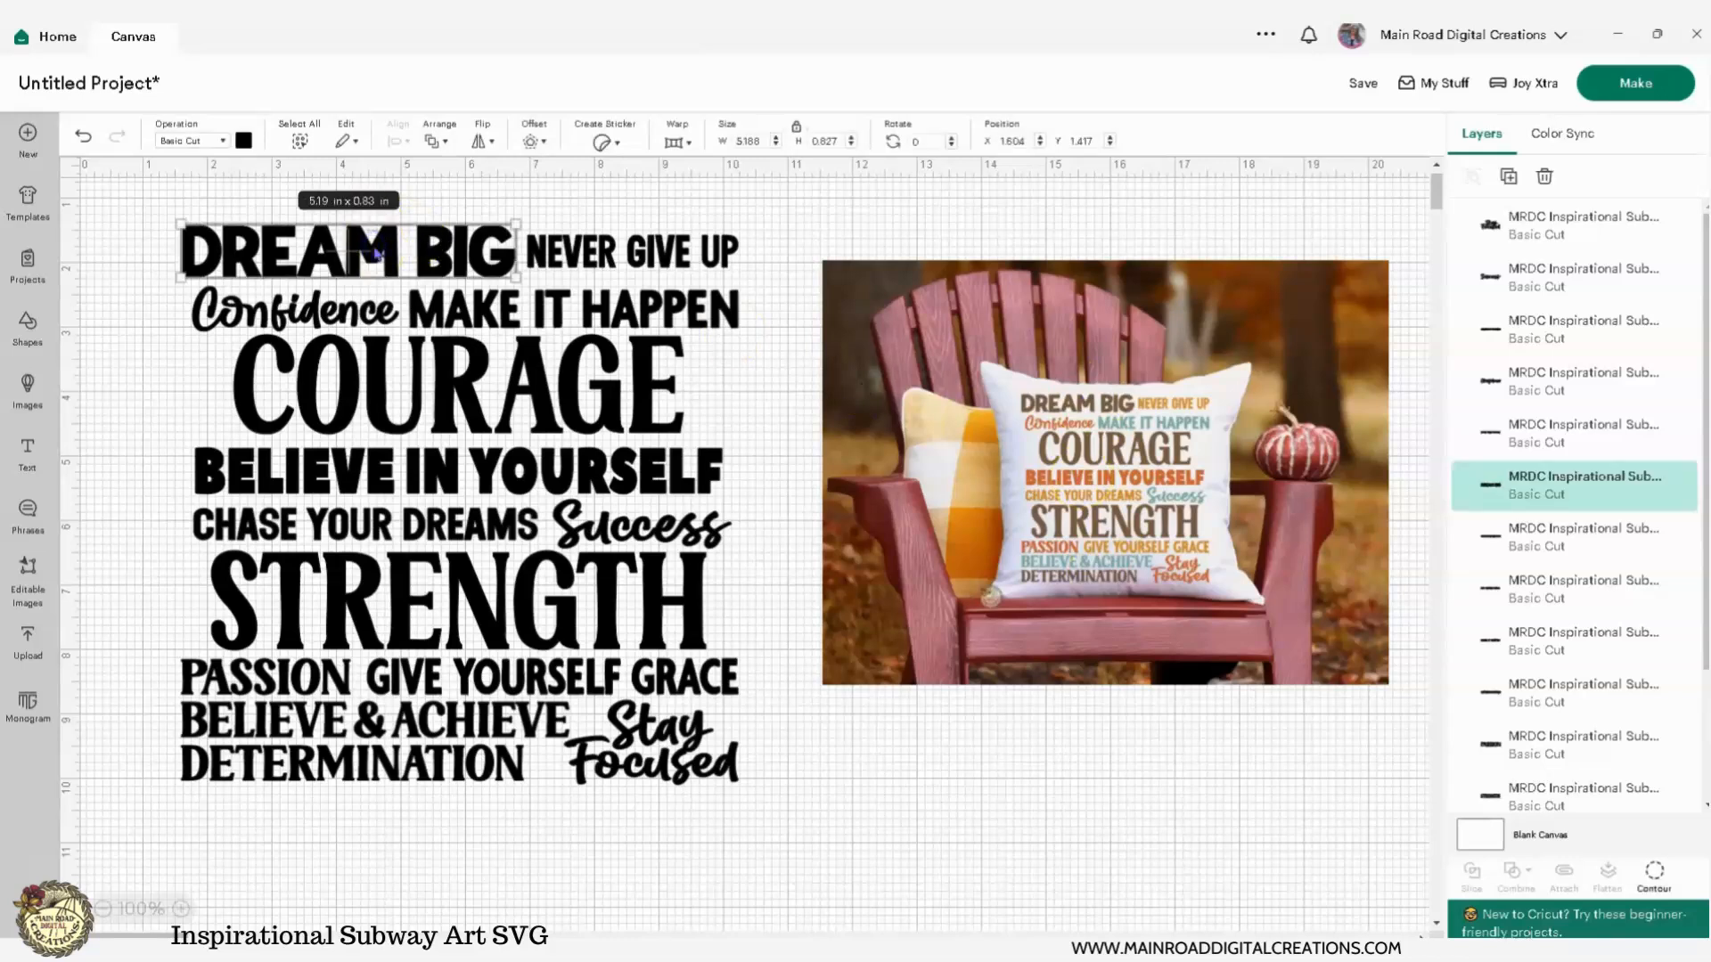
pyautogui.keyDown('shift'); pyautogui.click(537, 381); pyautogui.keyUp('shift')
pyautogui.keyDown('shift'); pyautogui.click(605, 595); pyautogui.keyUp('shift')
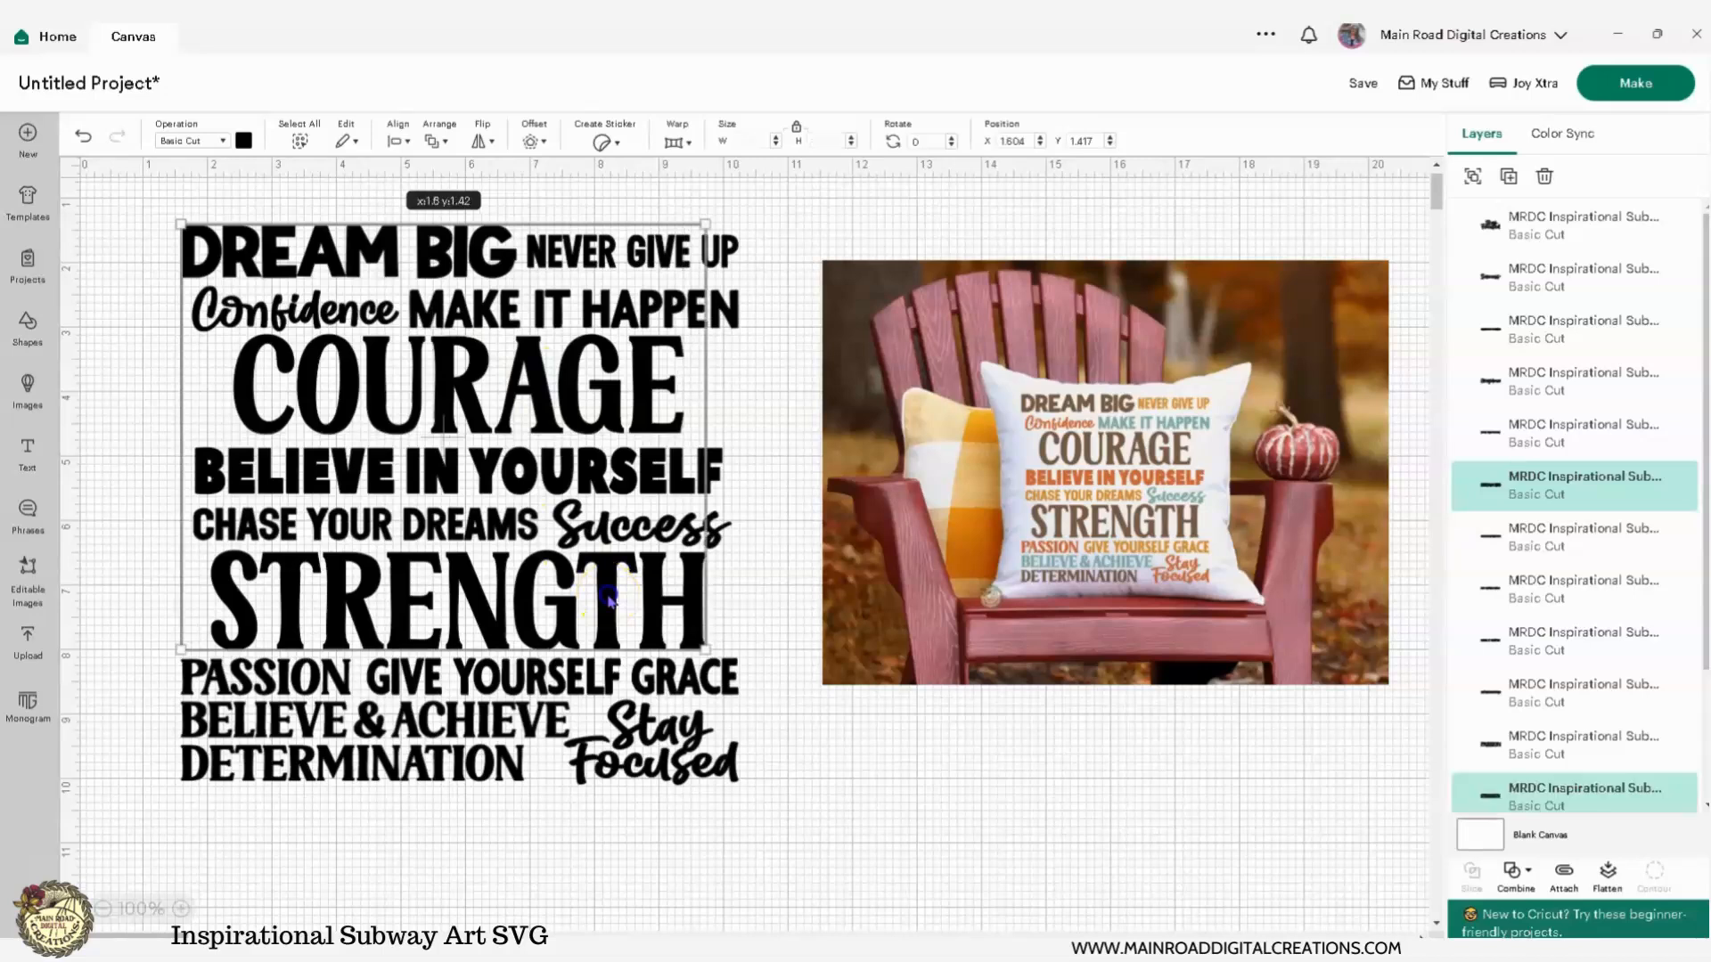
pyautogui.keyDown('shift'); pyautogui.click(496, 777); pyautogui.keyUp('shift')
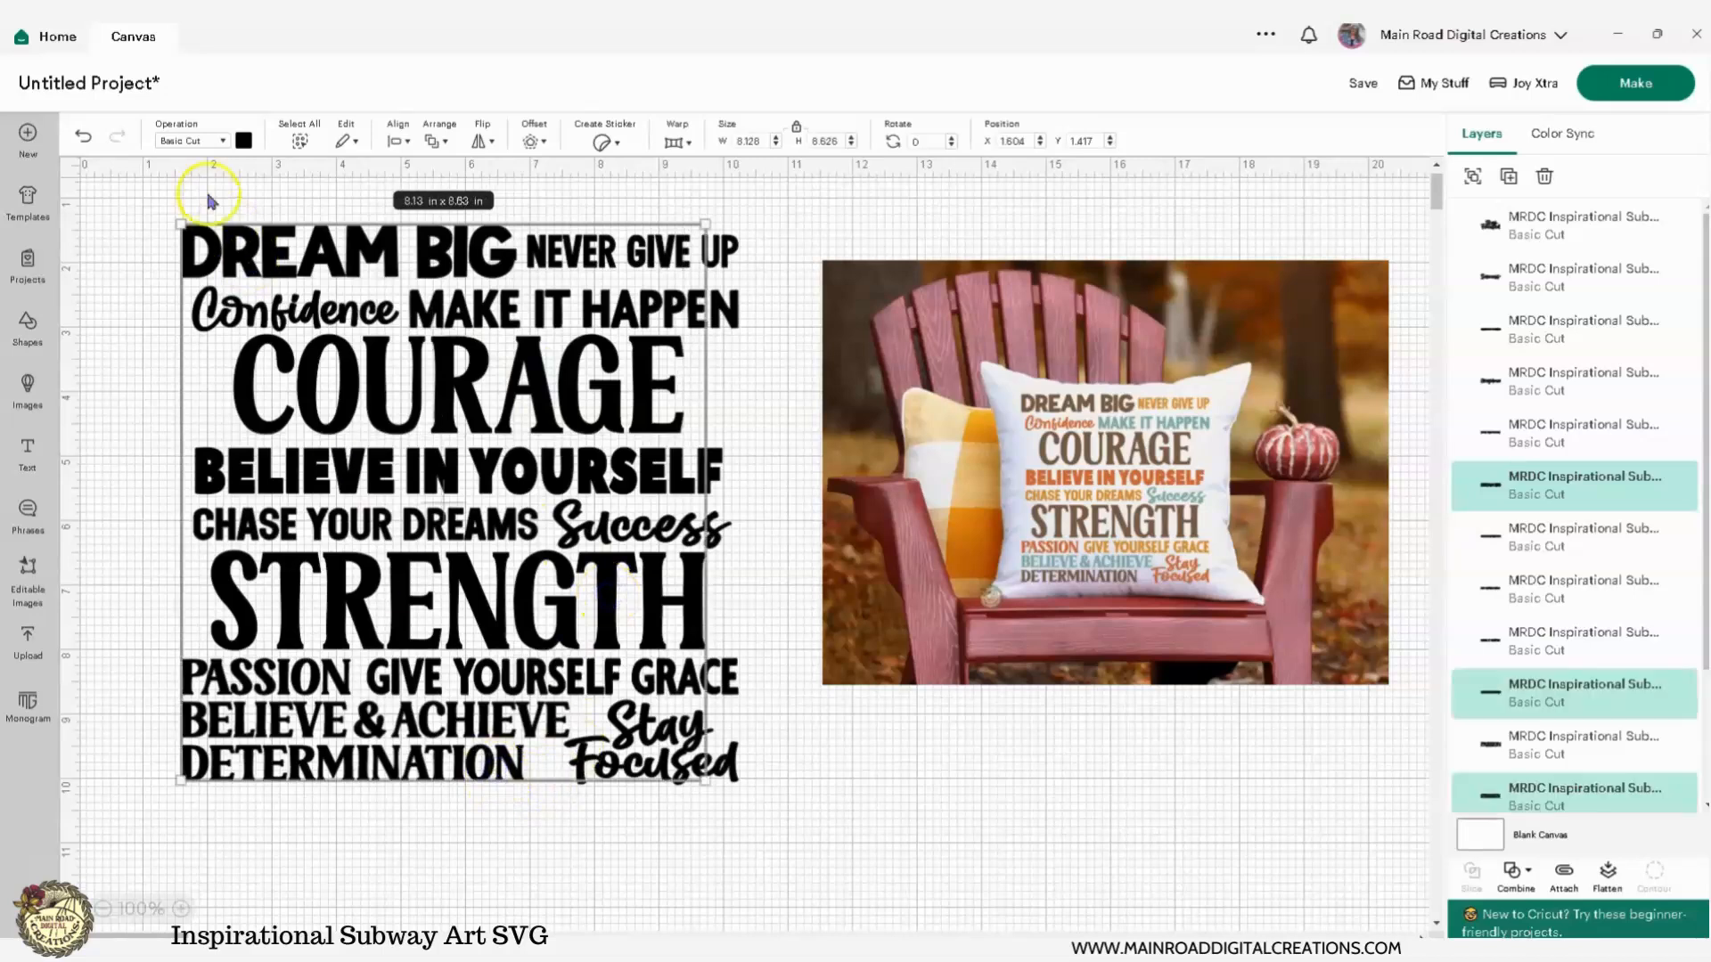
pyautogui.click(241, 141)
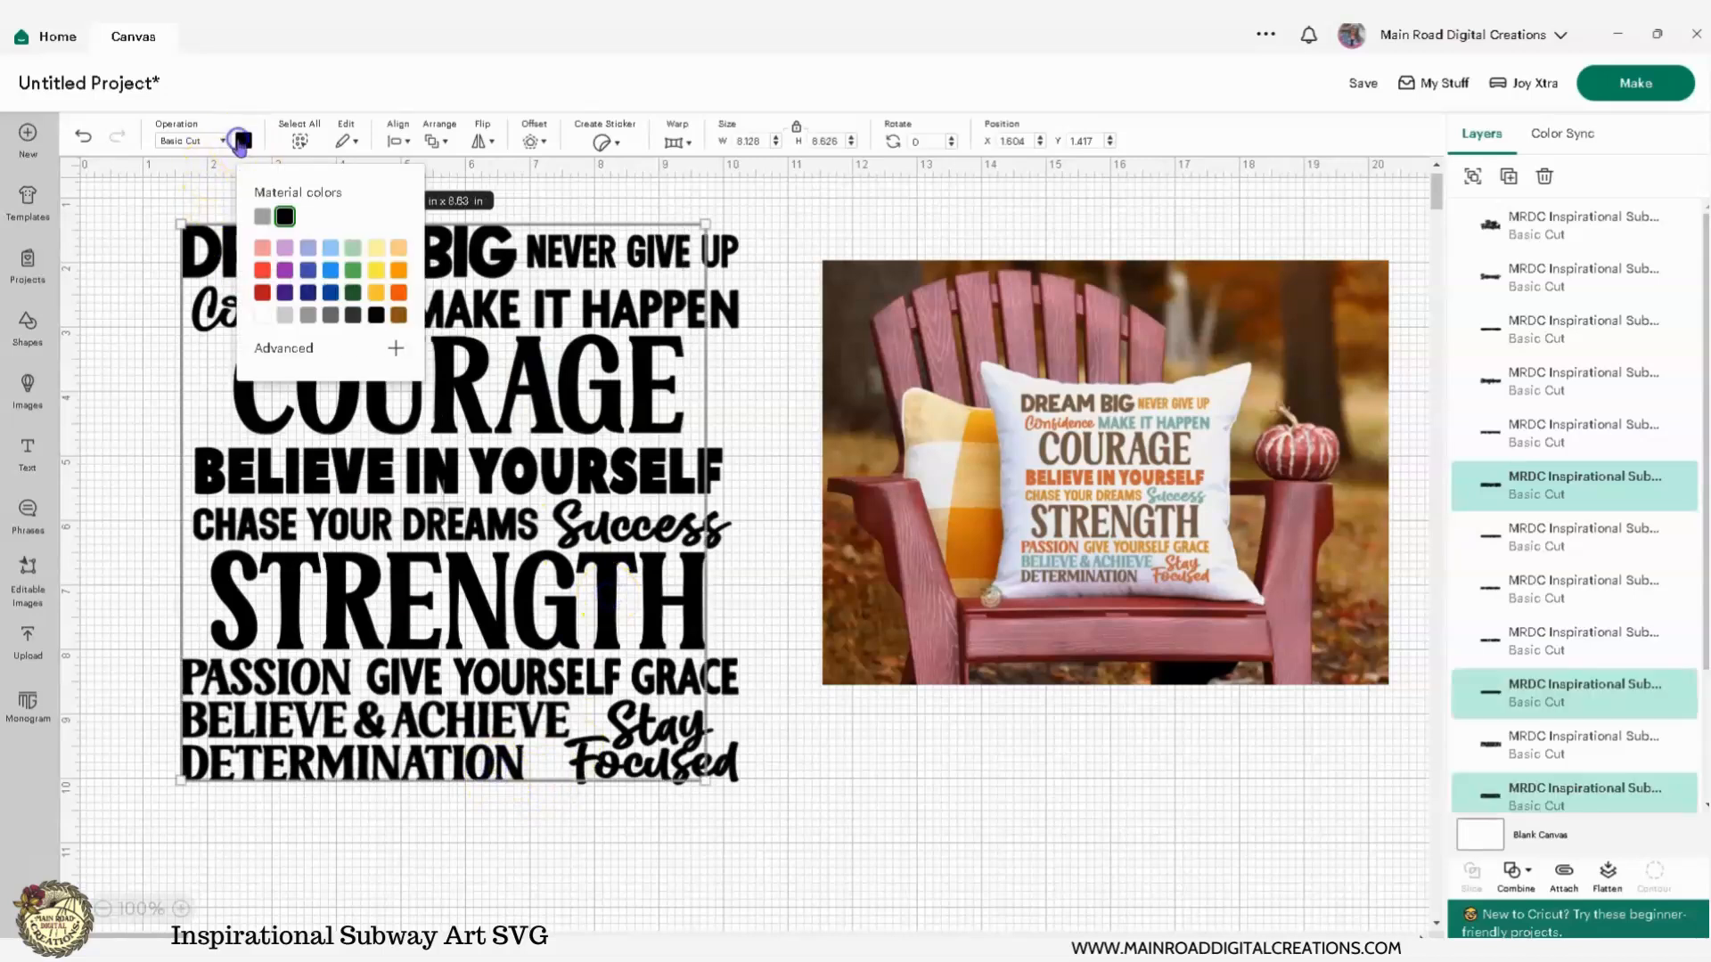
pyautogui.click(399, 314)
pyautogui.click(874, 763)
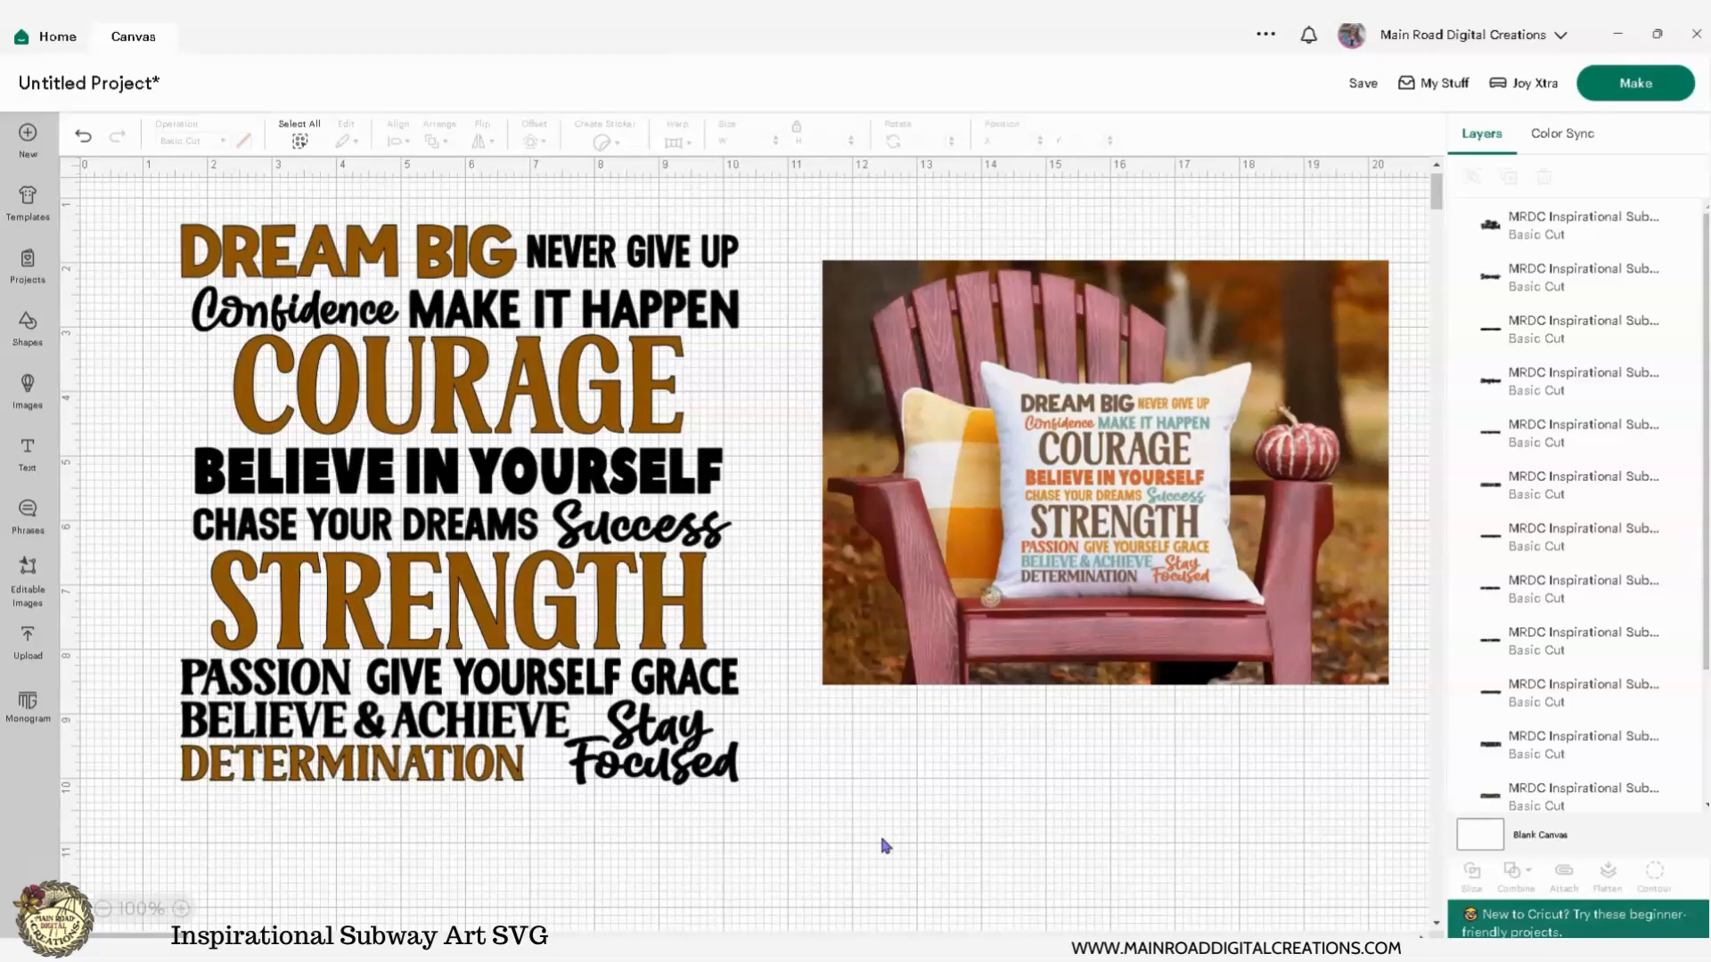
# Step: Recolor NEVER GIVE UP, CHASE YOUR DREAMS and GIVE YOURSELF GRACE a custom golden yellow, #e7a931
pyautogui.click(680, 257)
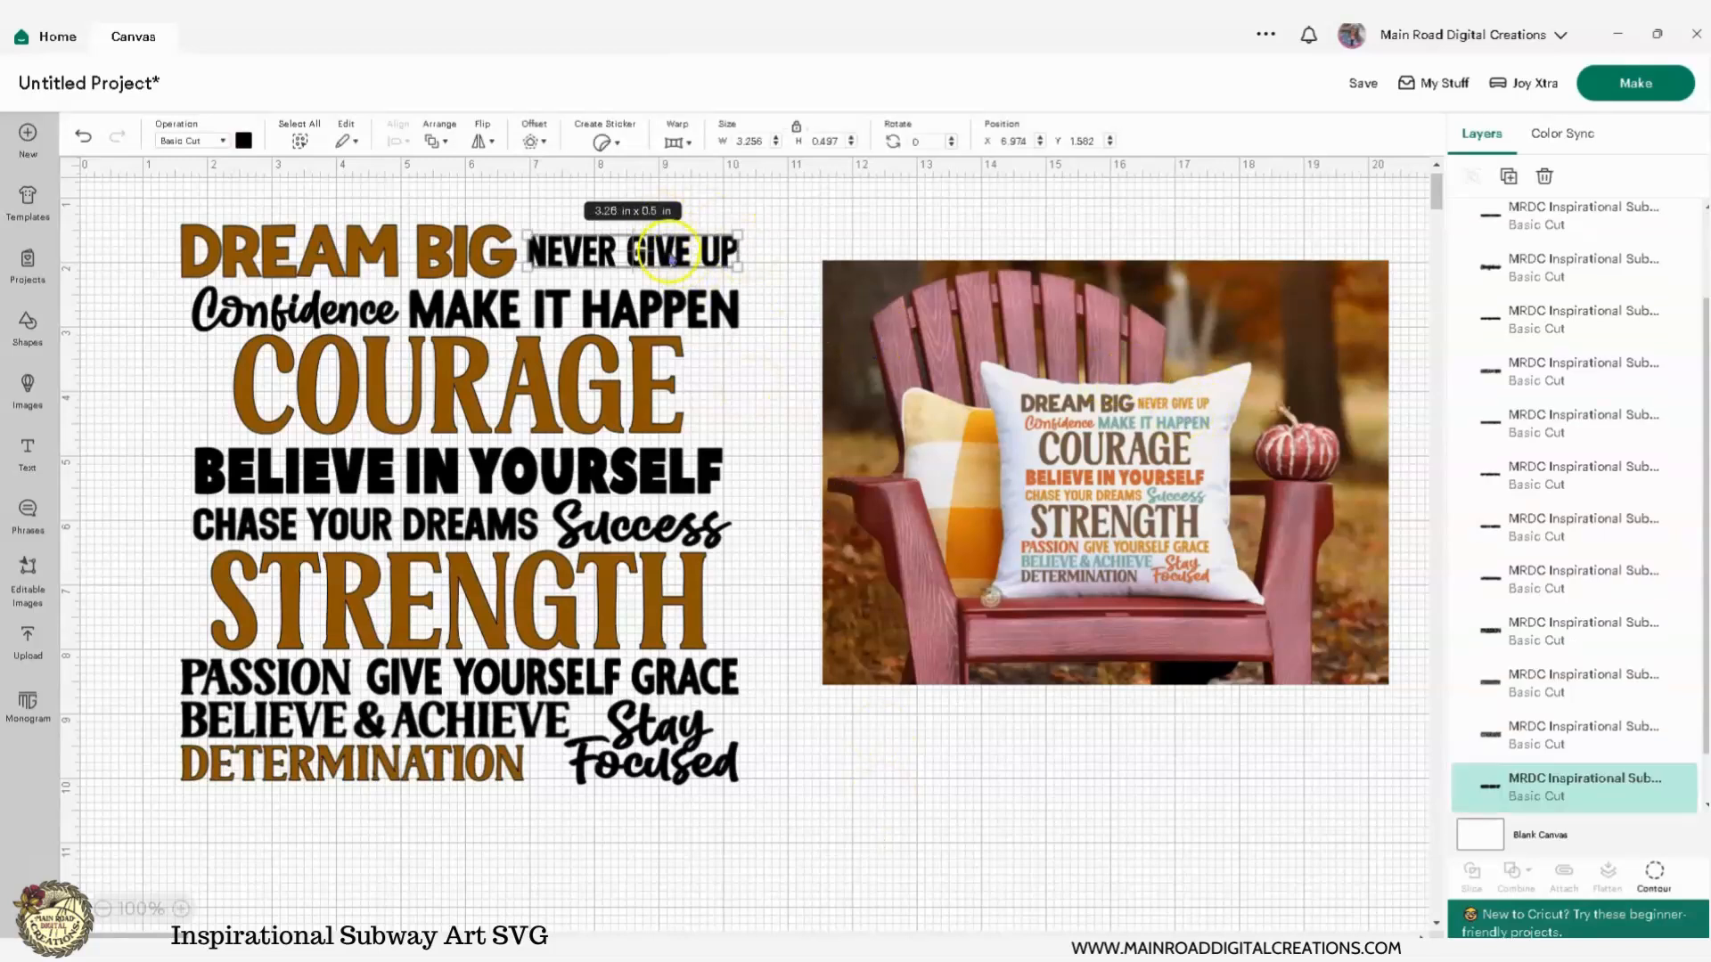
pyautogui.keyDown('shift'); pyautogui.click(339, 523); pyautogui.keyUp('shift')
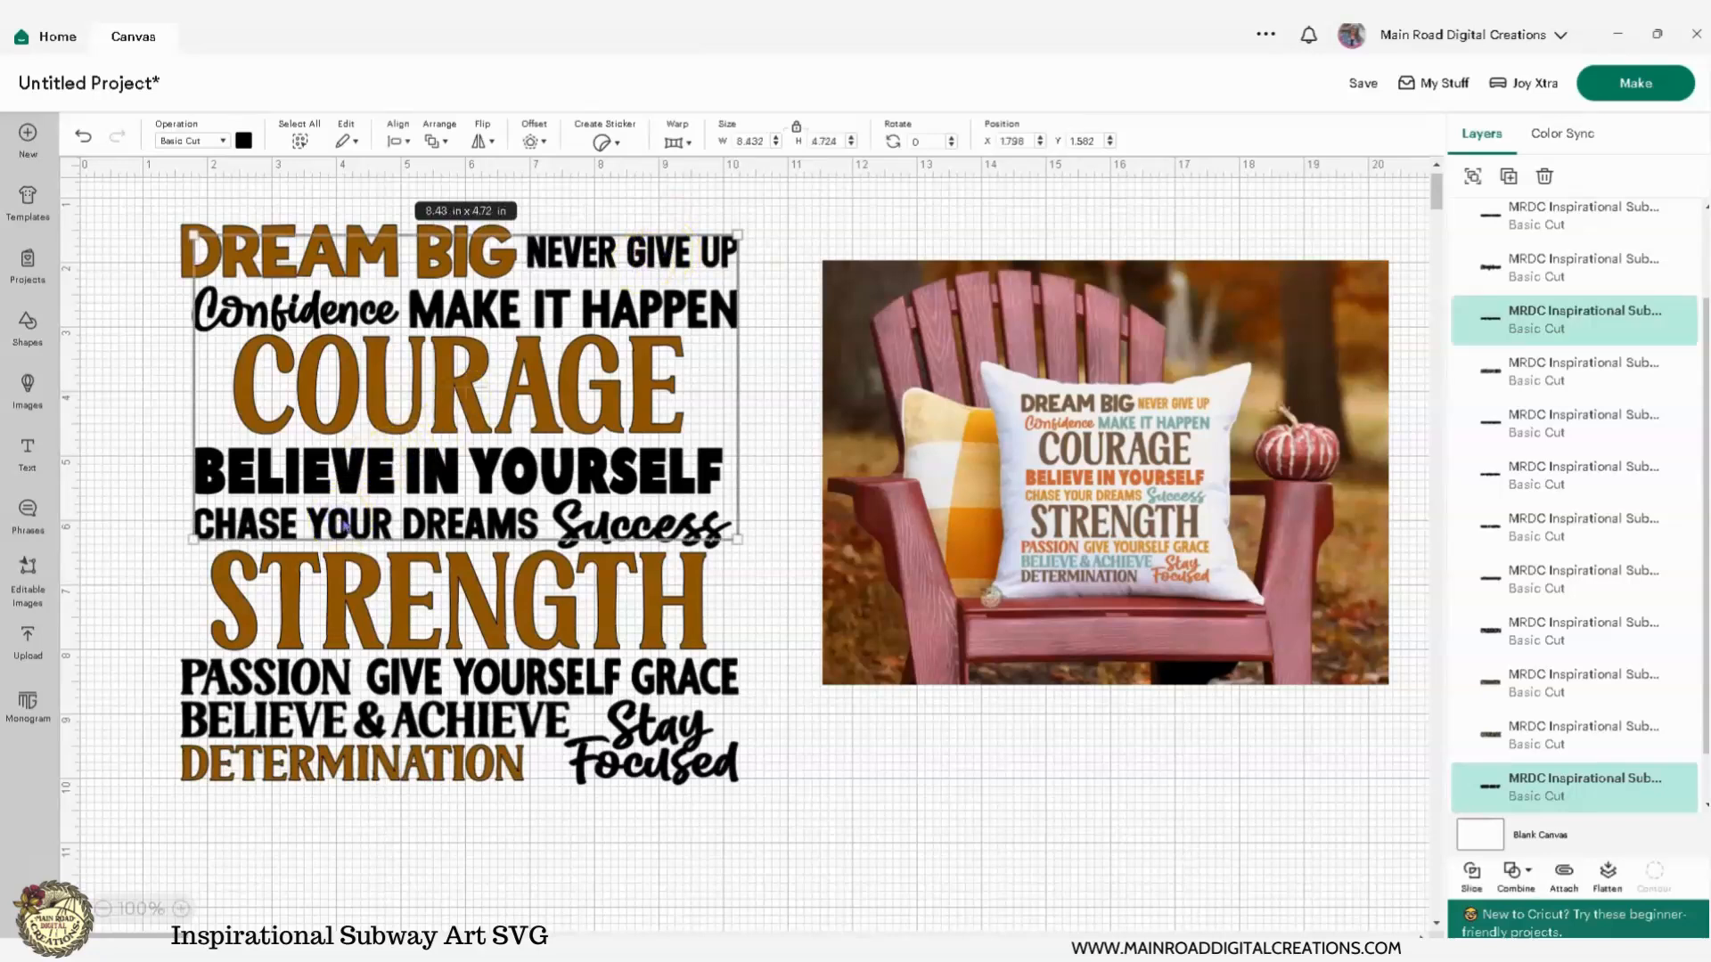
pyautogui.keyDown('shift'); pyautogui.click(573, 673); pyautogui.keyUp('shift')
pyautogui.click(243, 140)
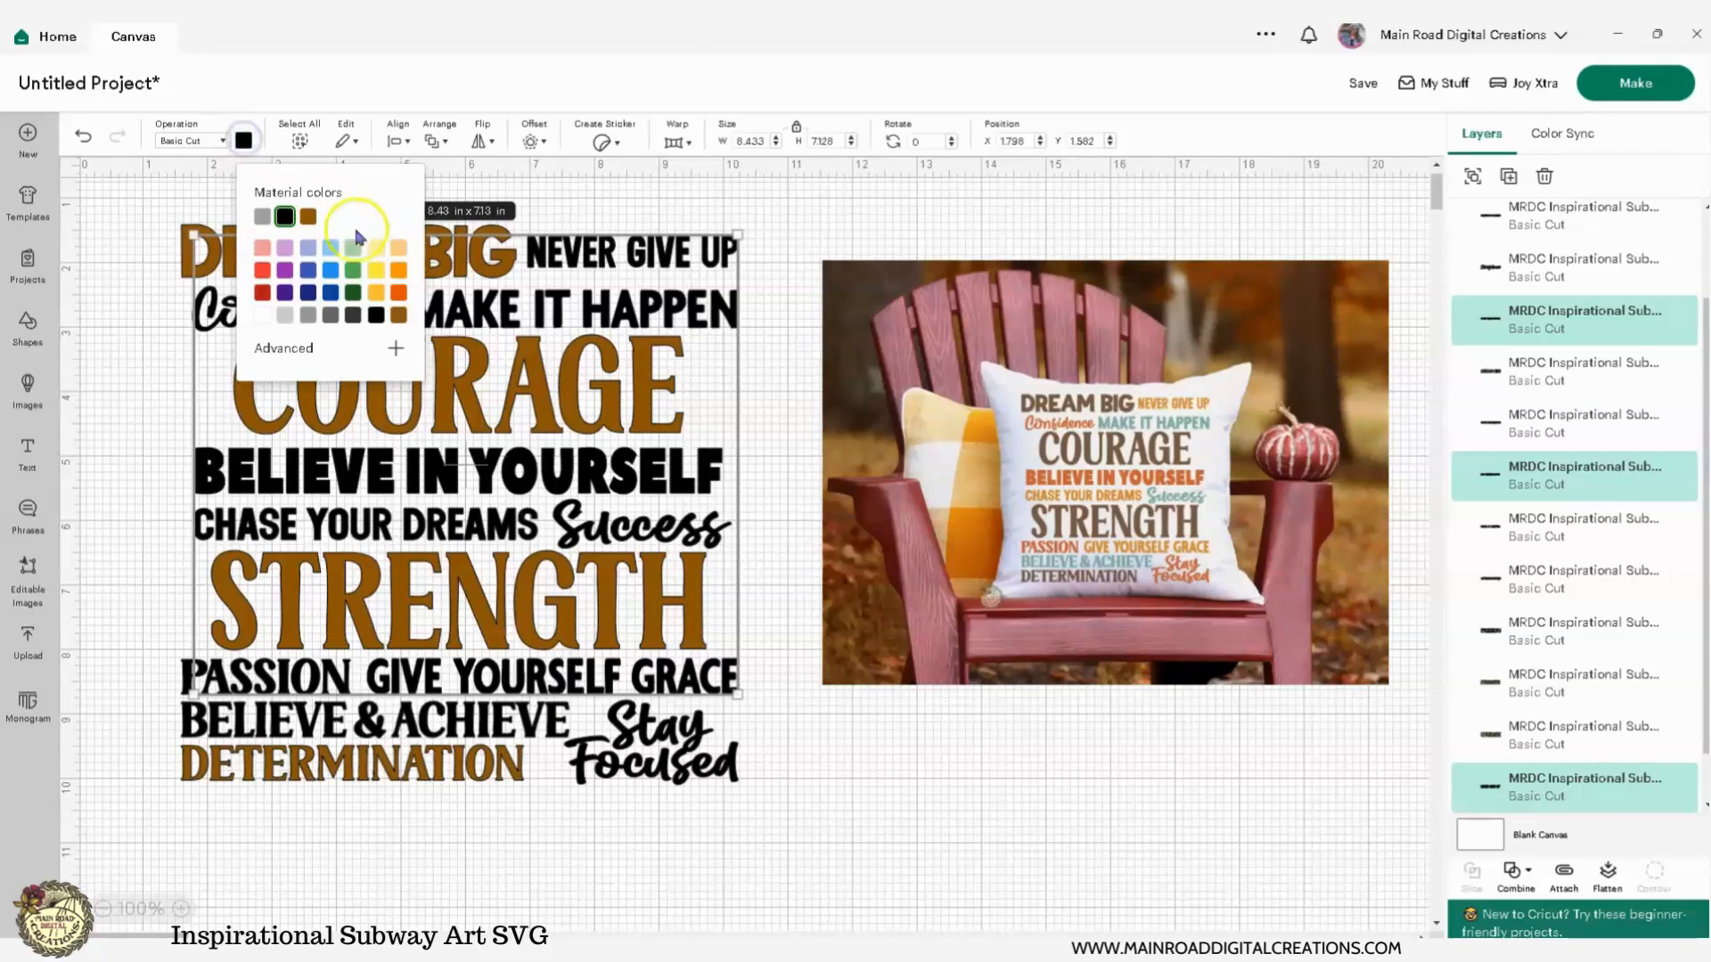
pyautogui.click(377, 273)
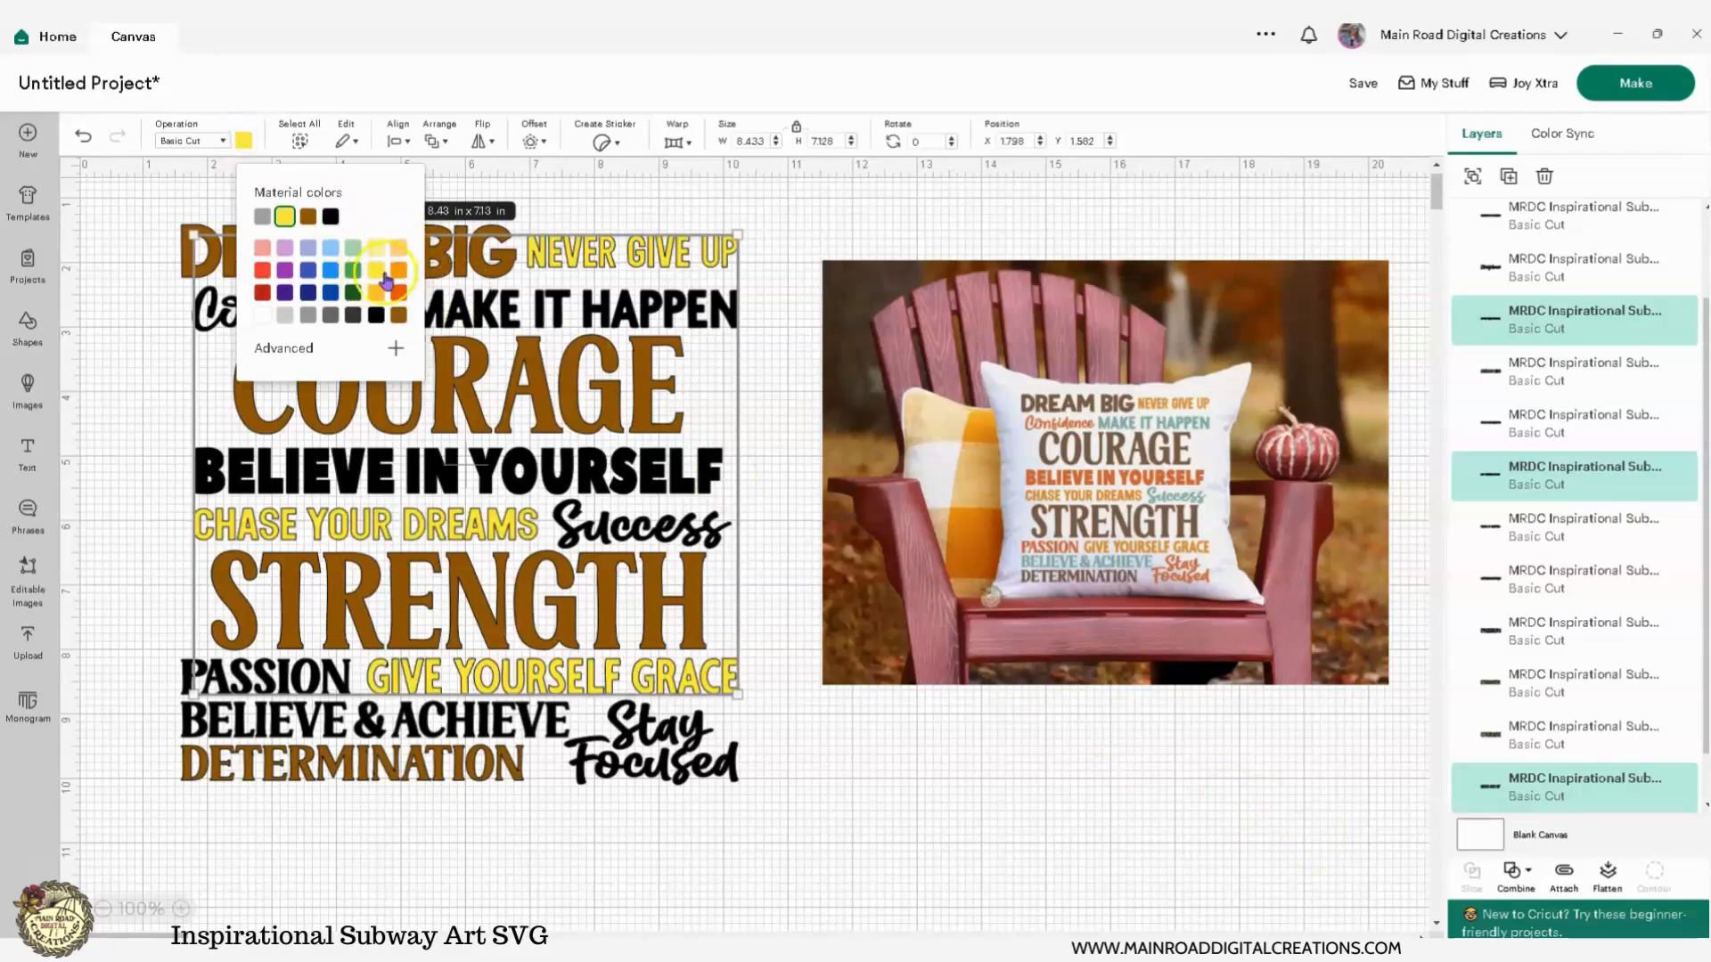
pyautogui.click(294, 349)
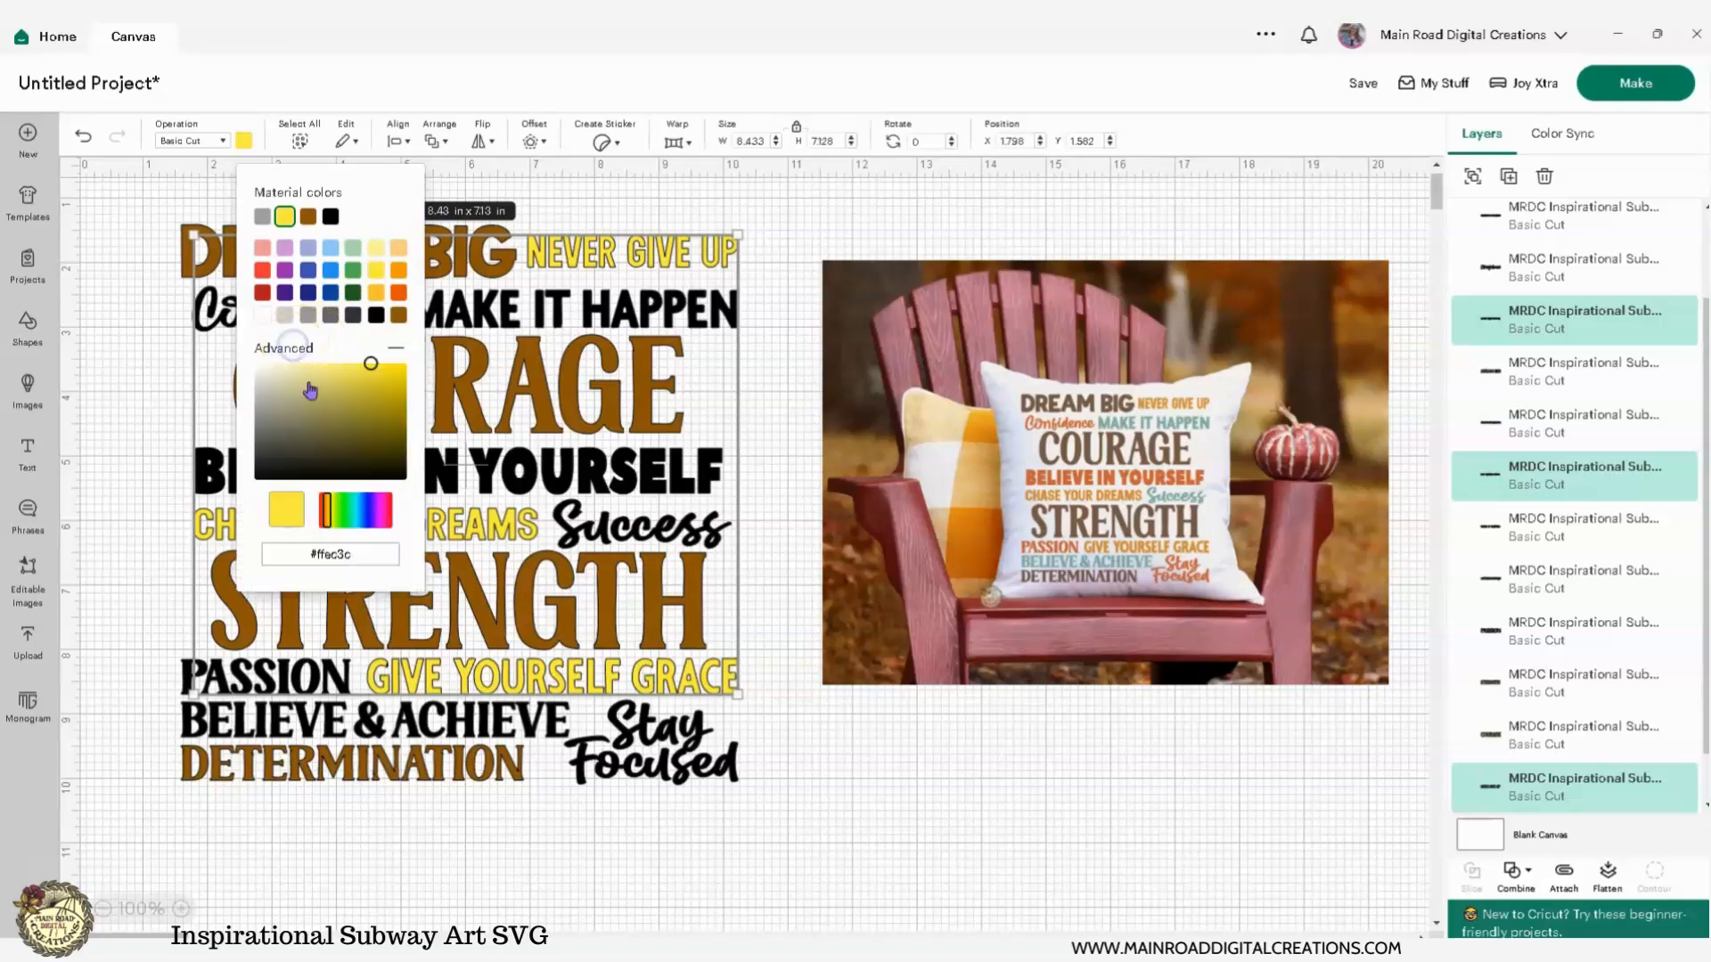
pyautogui.click(327, 519)
pyautogui.click(375, 377)
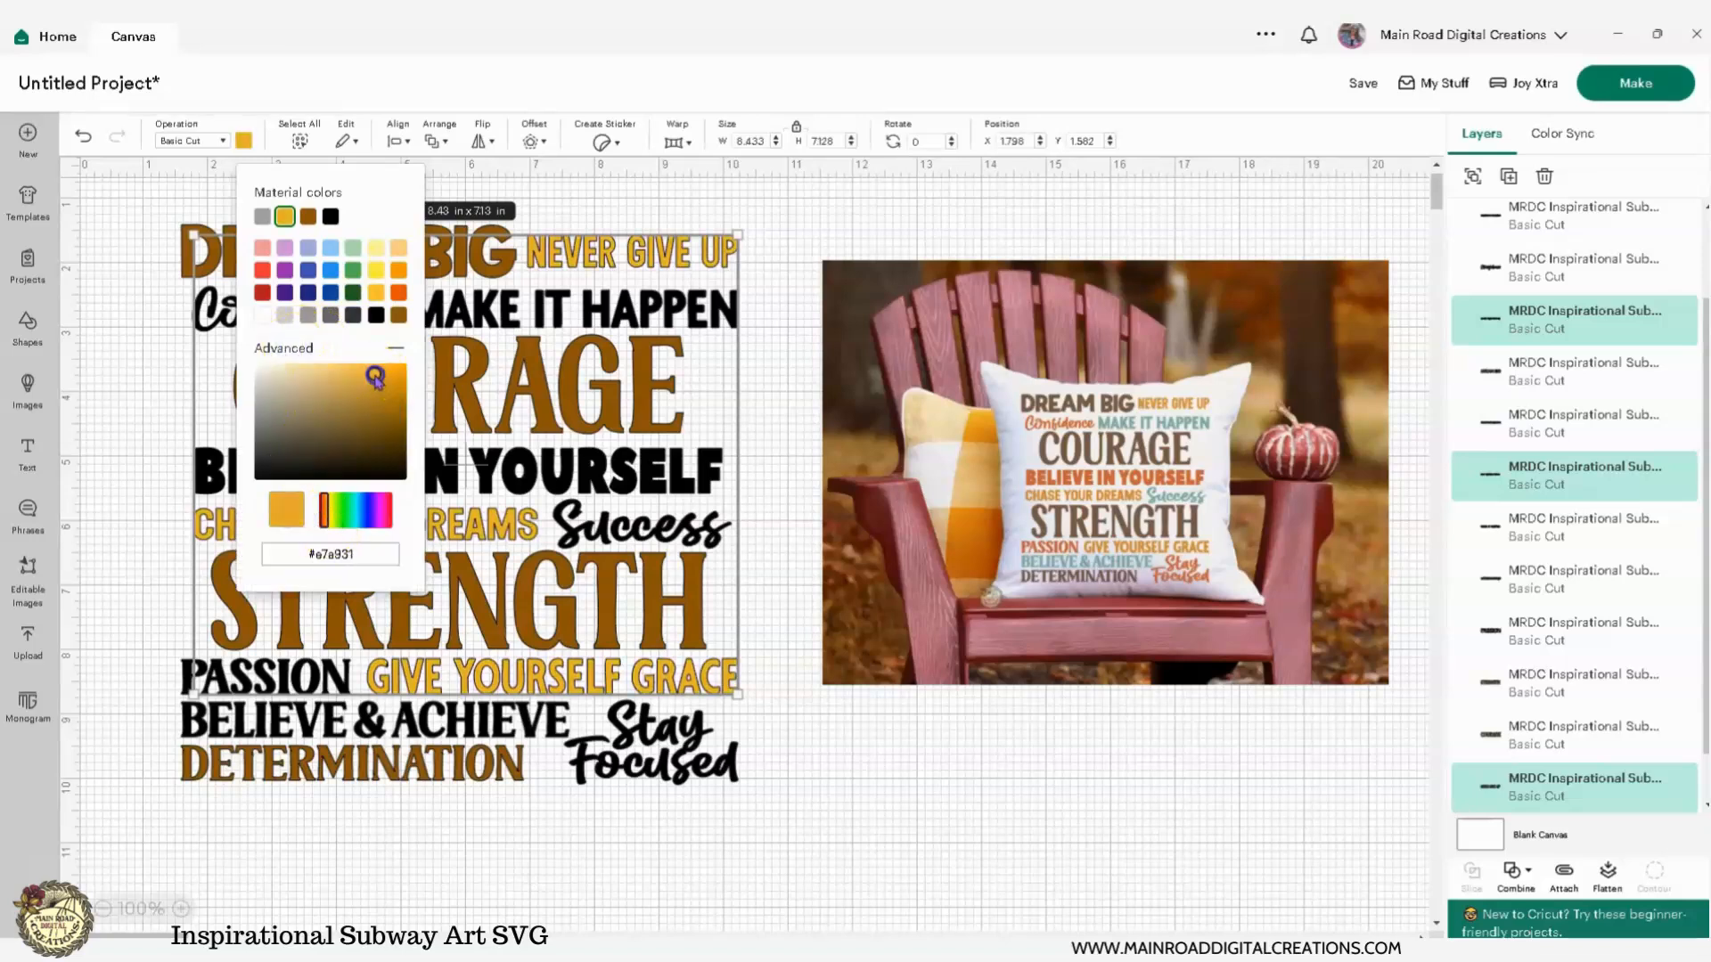
pyautogui.click(801, 225)
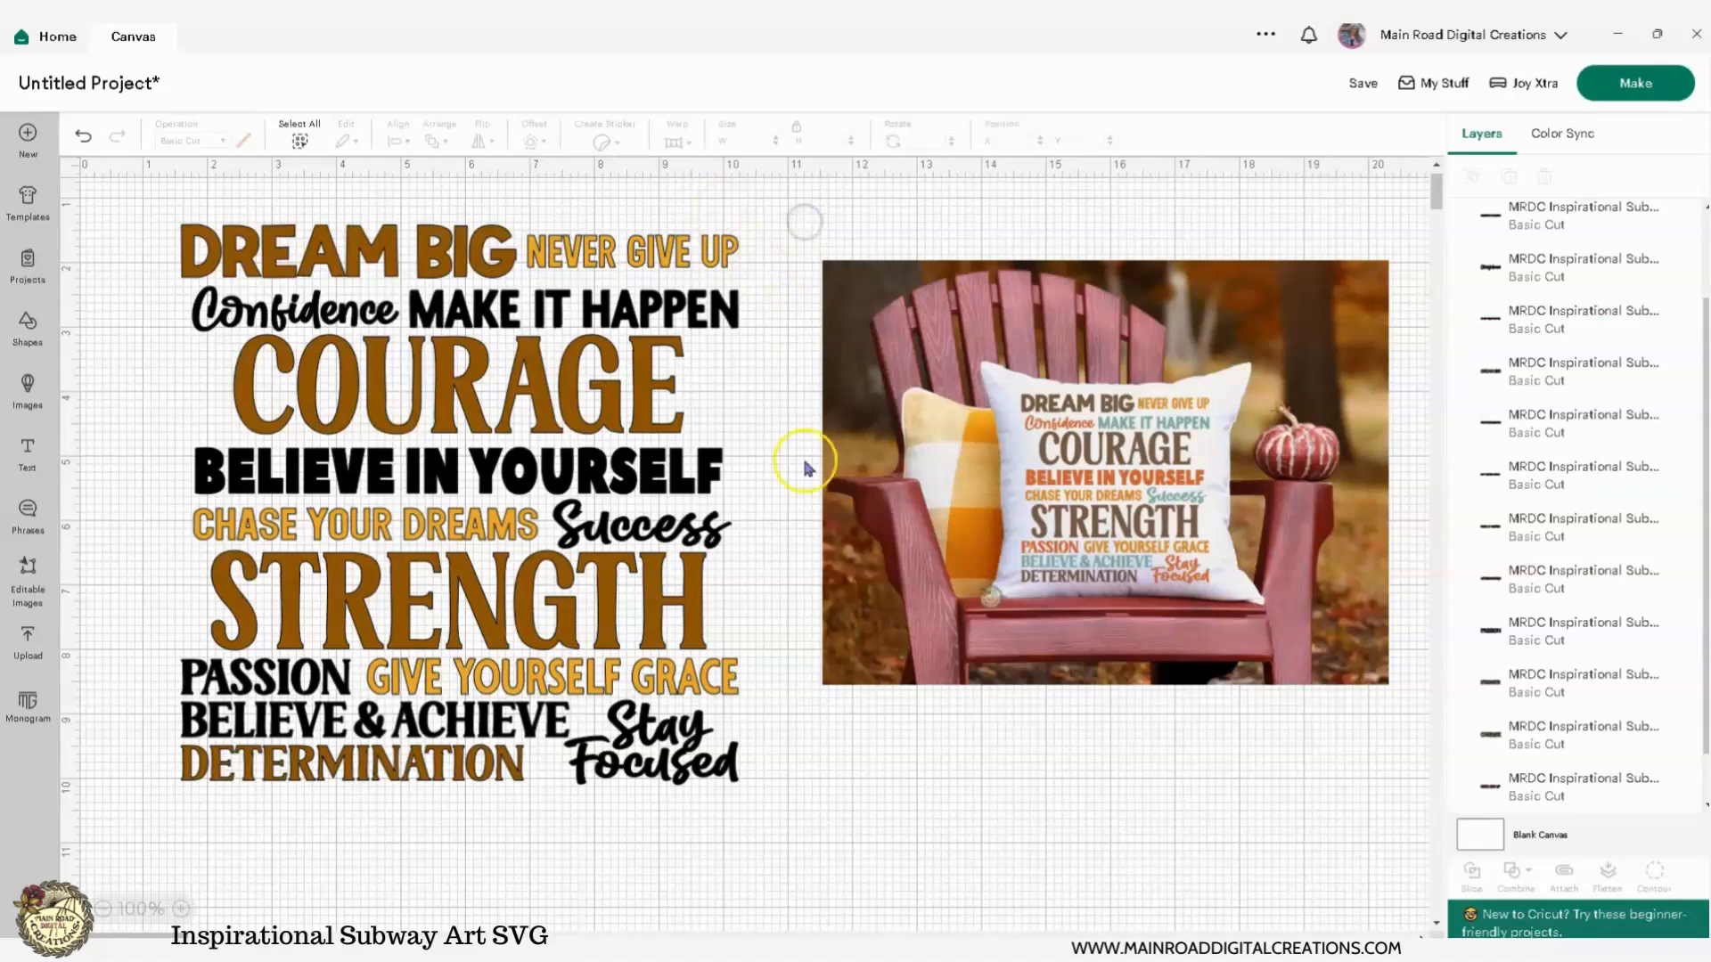
# Step: Recolor MAKE IT HAPPEN, Success and BELIEVE & ACHIEVE a custom turquoise, #48e2c0
pyautogui.click(623, 305)
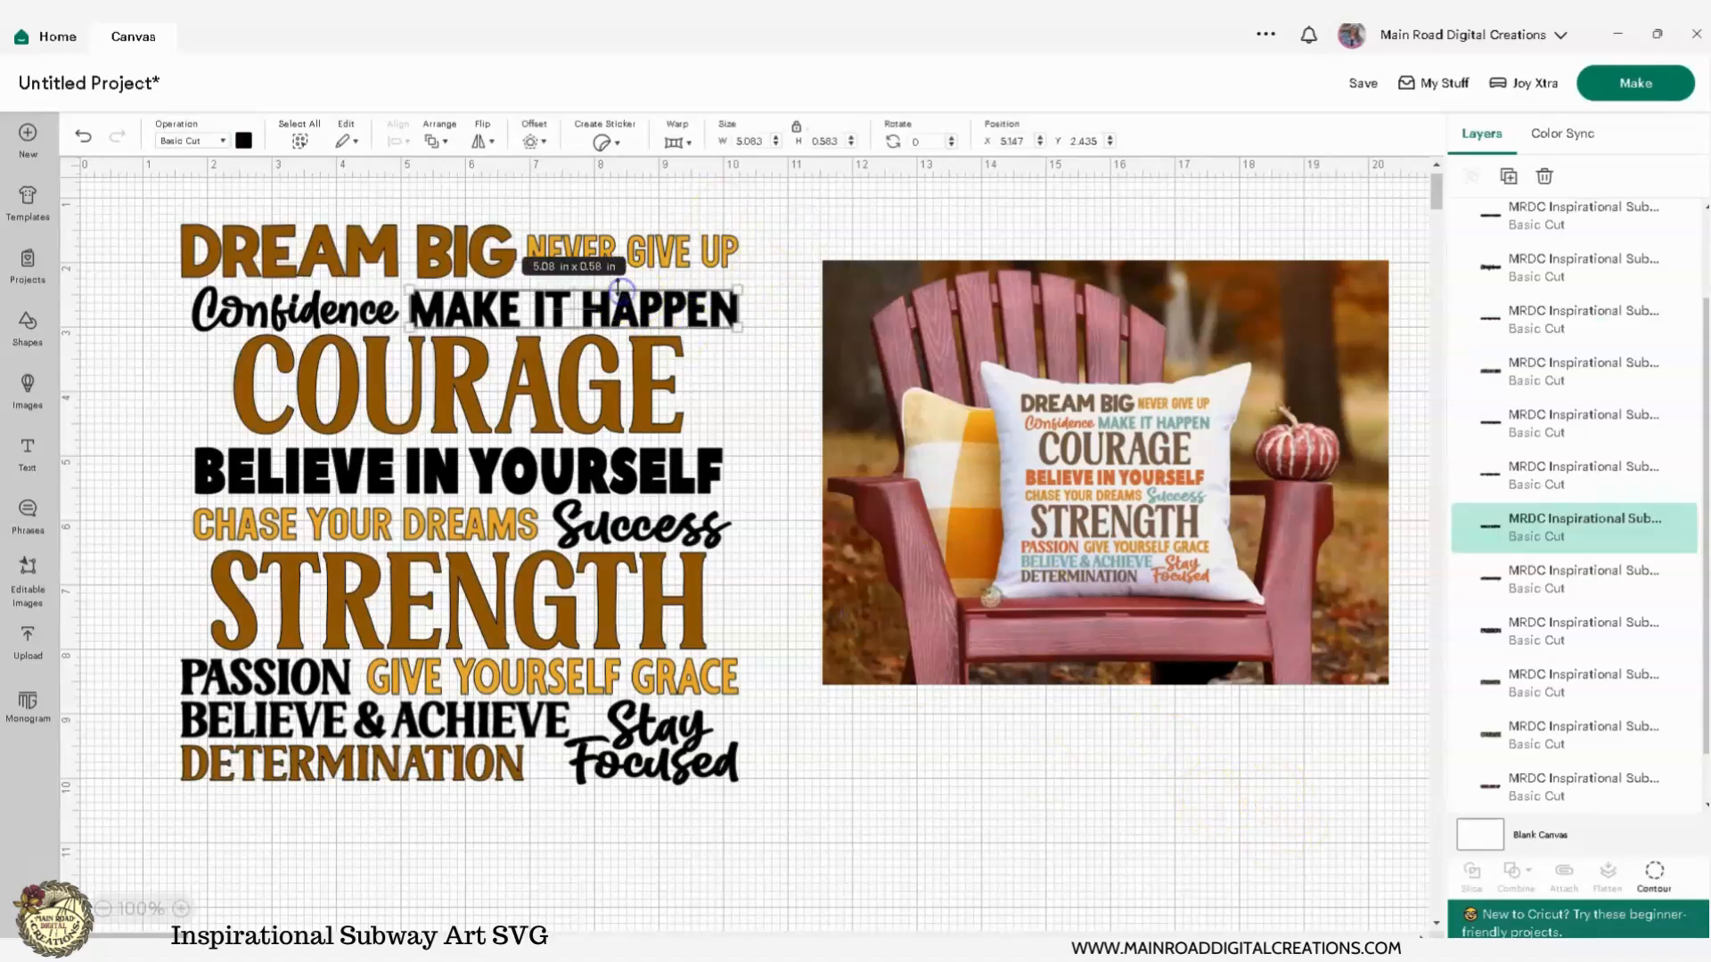
pyautogui.keyDown('shift'); pyautogui.click(700, 535); pyautogui.keyUp('shift')
pyautogui.keyDown('shift'); pyautogui.click(451, 699); pyautogui.keyUp('shift')
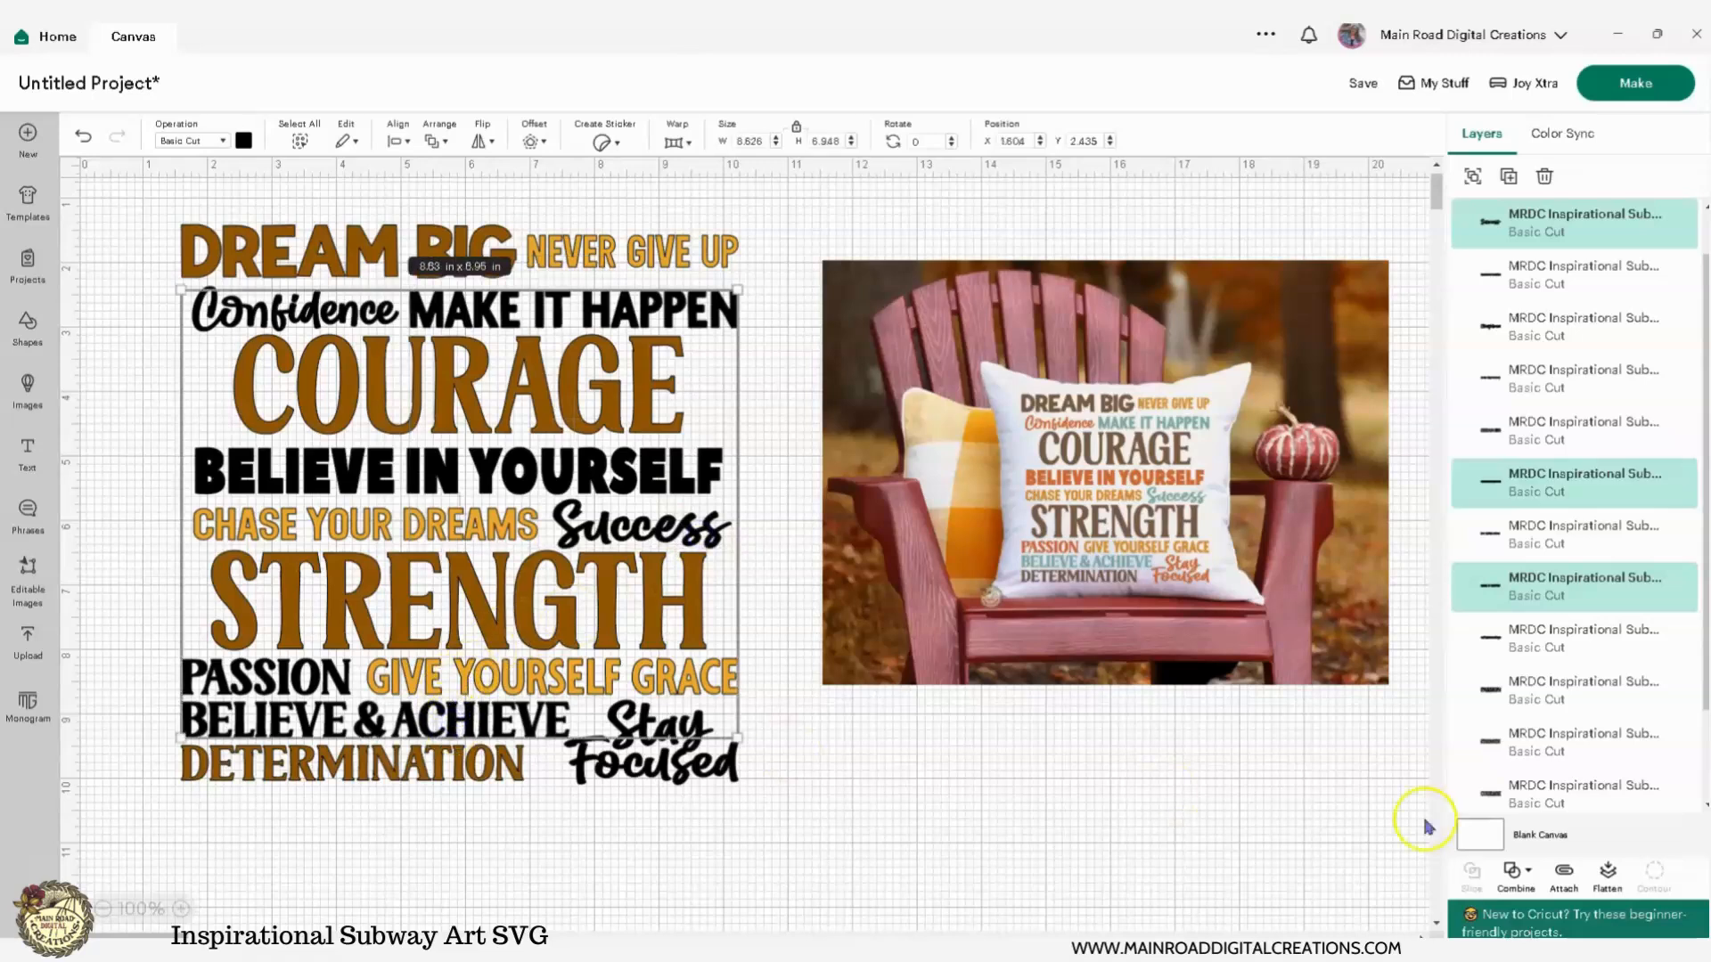
pyautogui.click(243, 138)
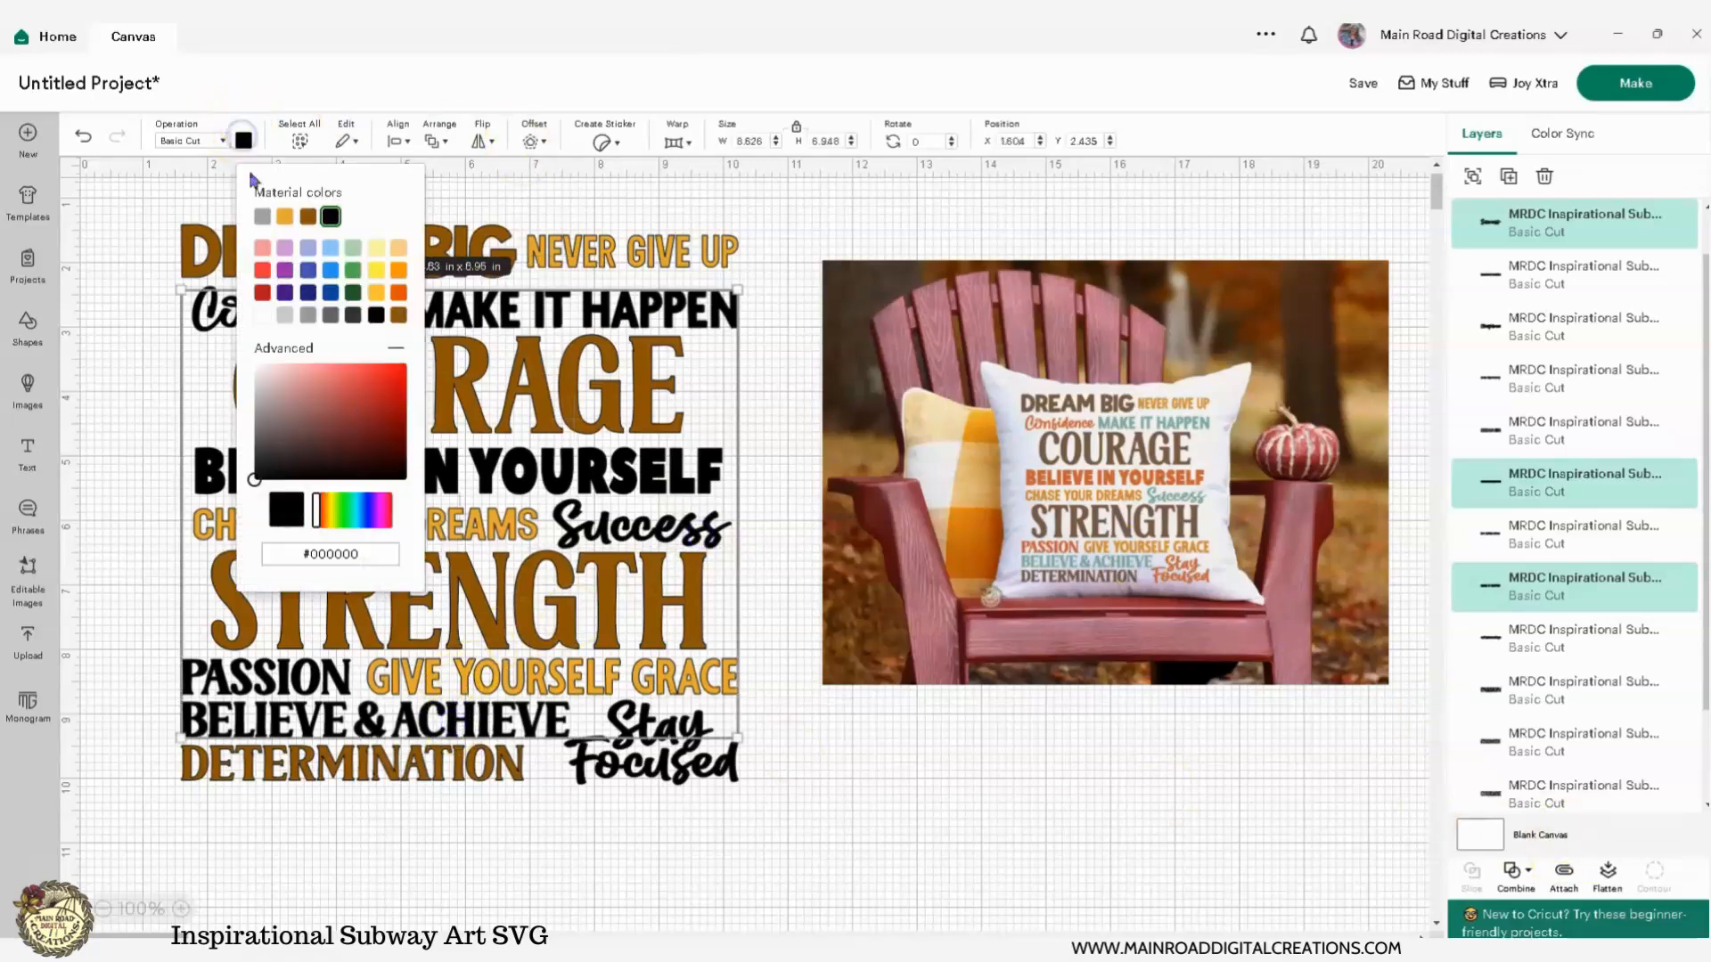
pyautogui.click(345, 515)
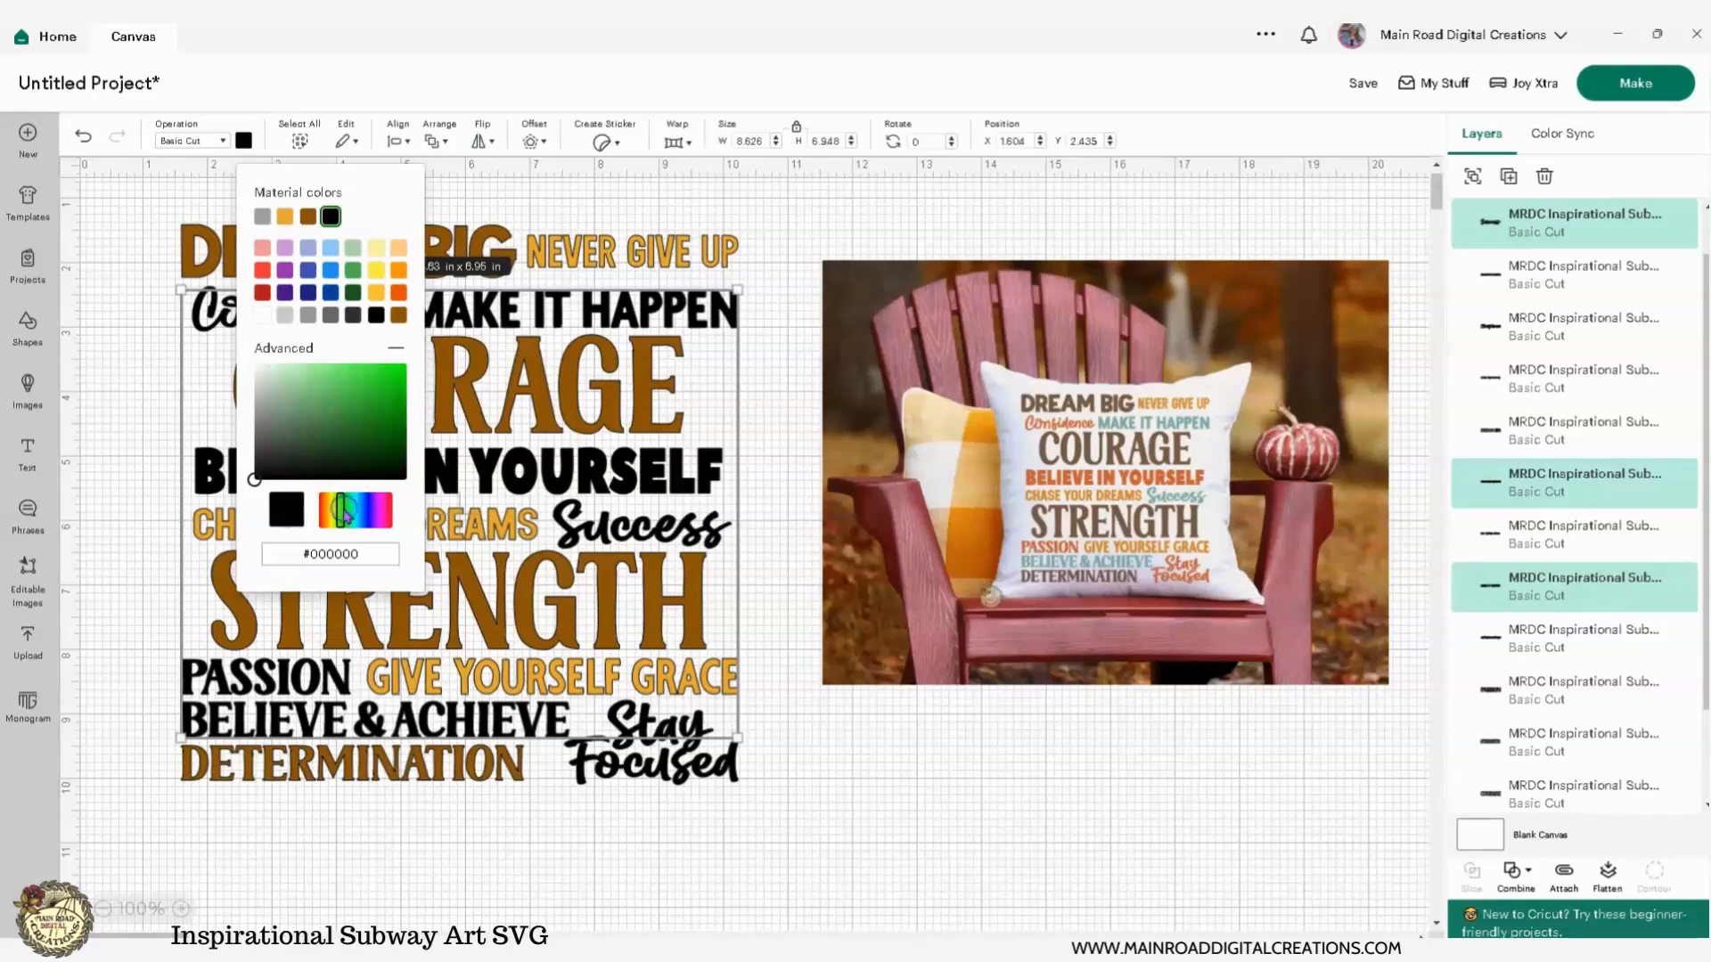
pyautogui.moveTo(345, 515); pyautogui.dragTo(351, 512)
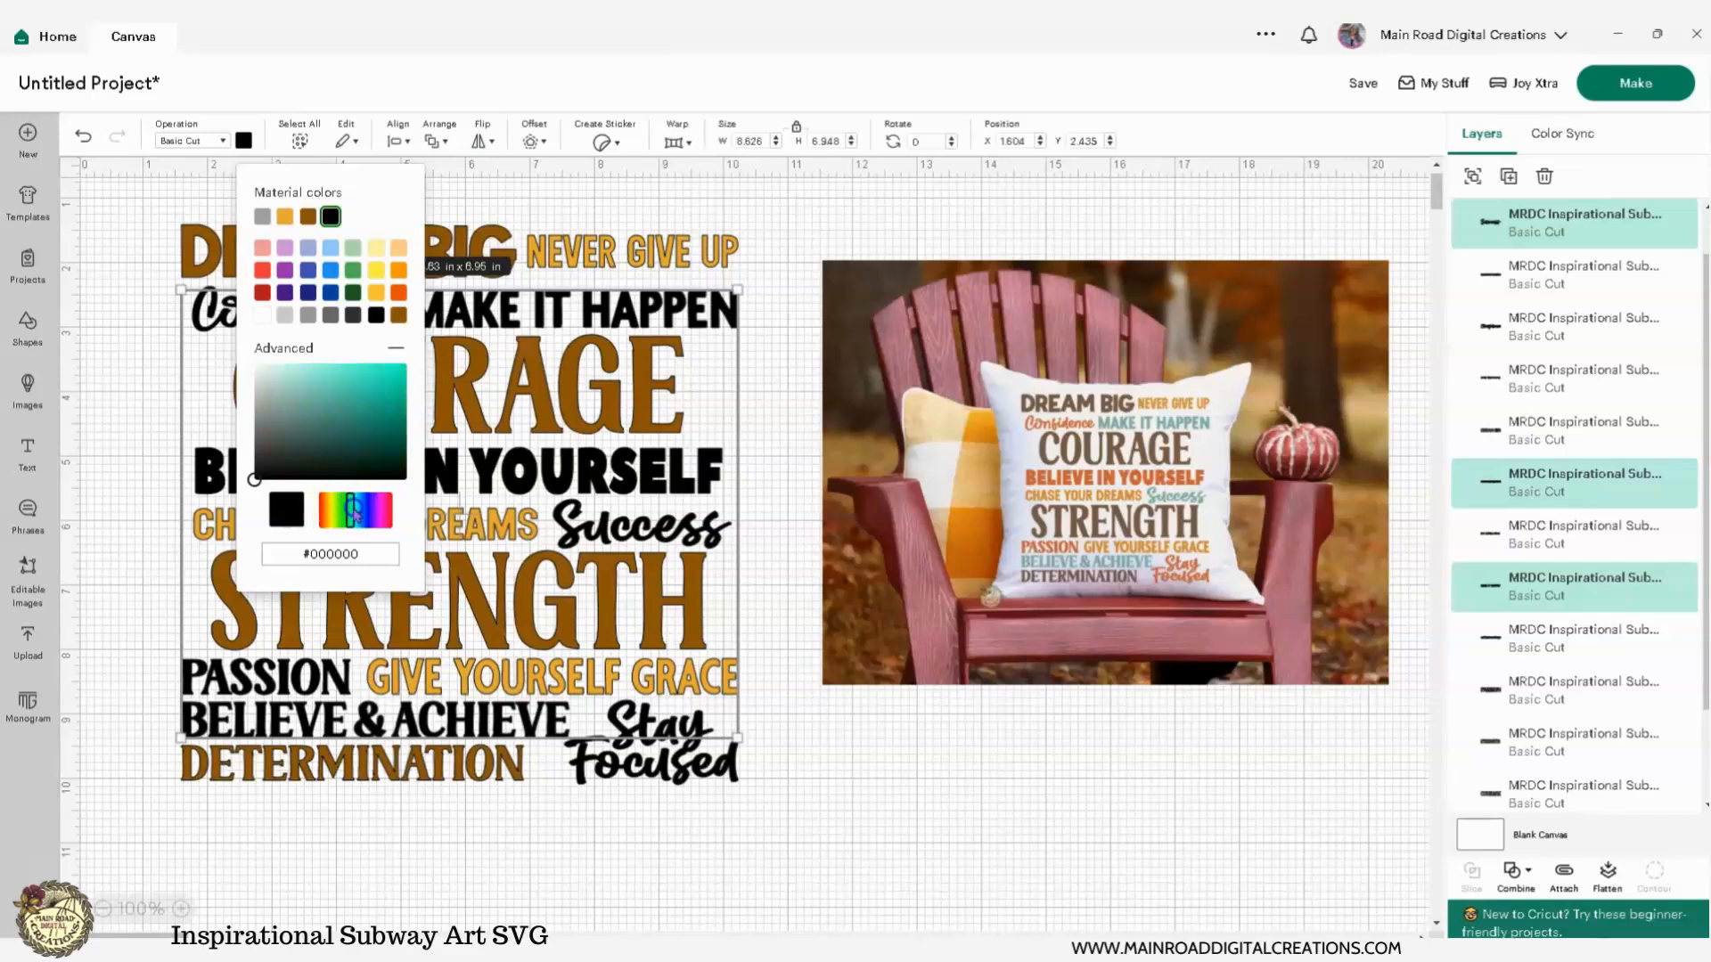
pyautogui.click(360, 382)
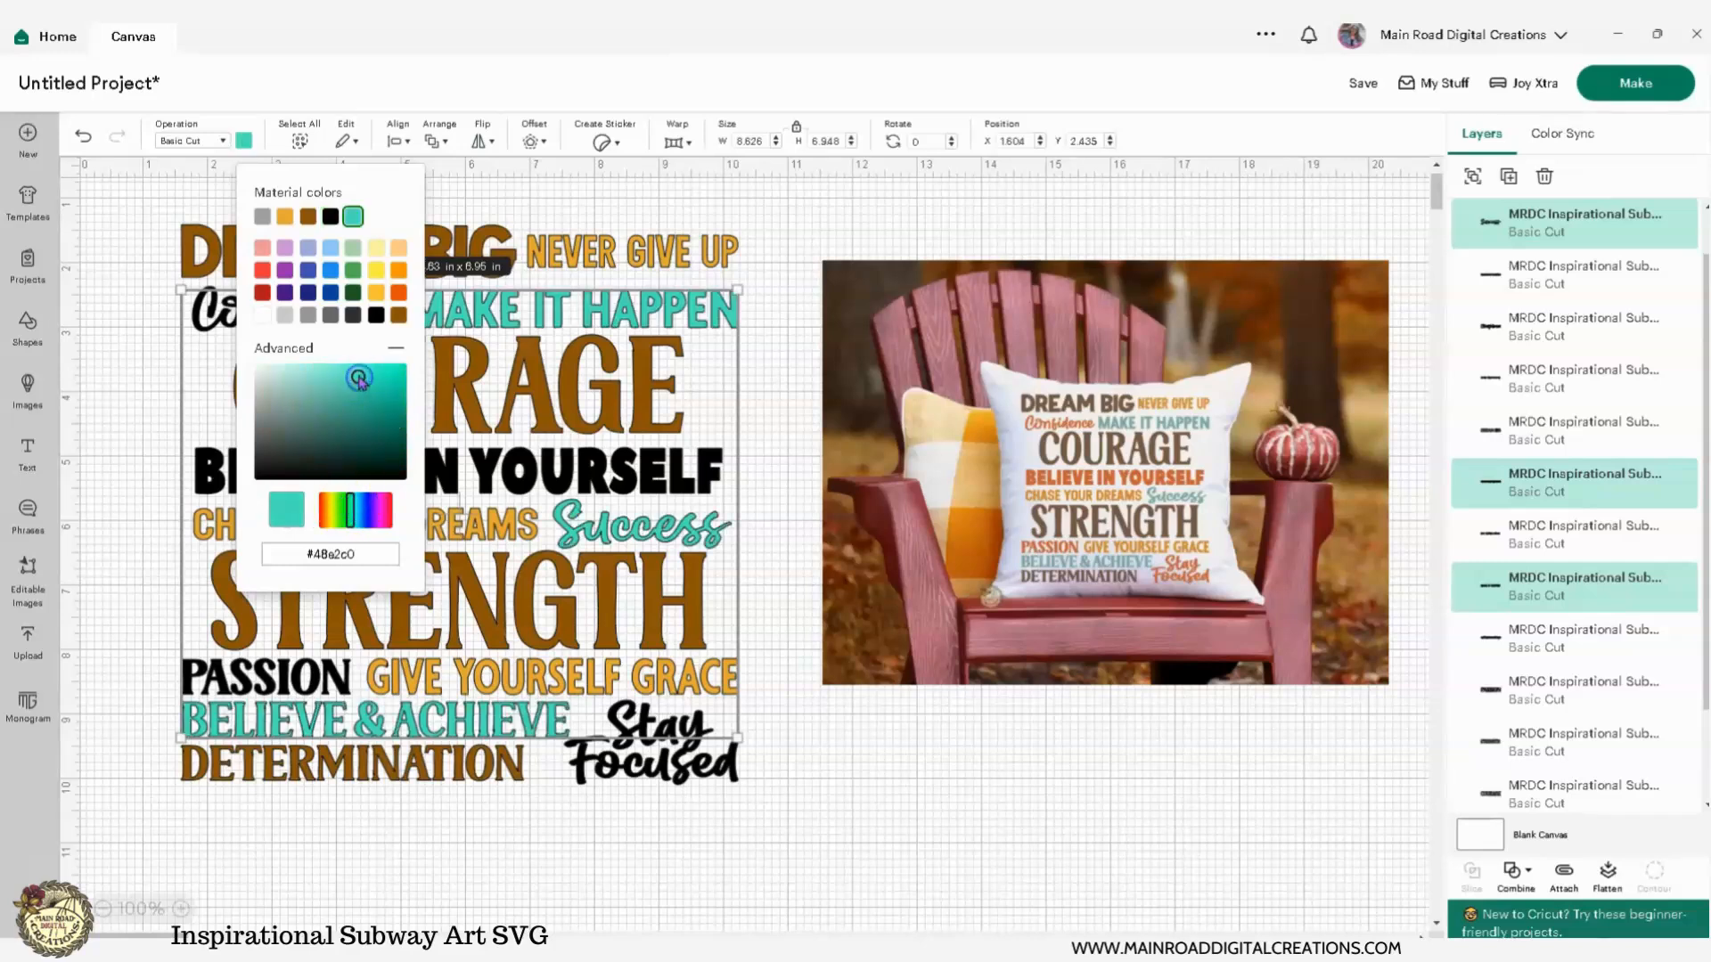
pyautogui.click(837, 818)
# Step: Recolor Confidence, BELIEVE IN YOURSELF, PASSION and Stay Focused dark orange, and select the pillow photo
pyautogui.click(519, 449)
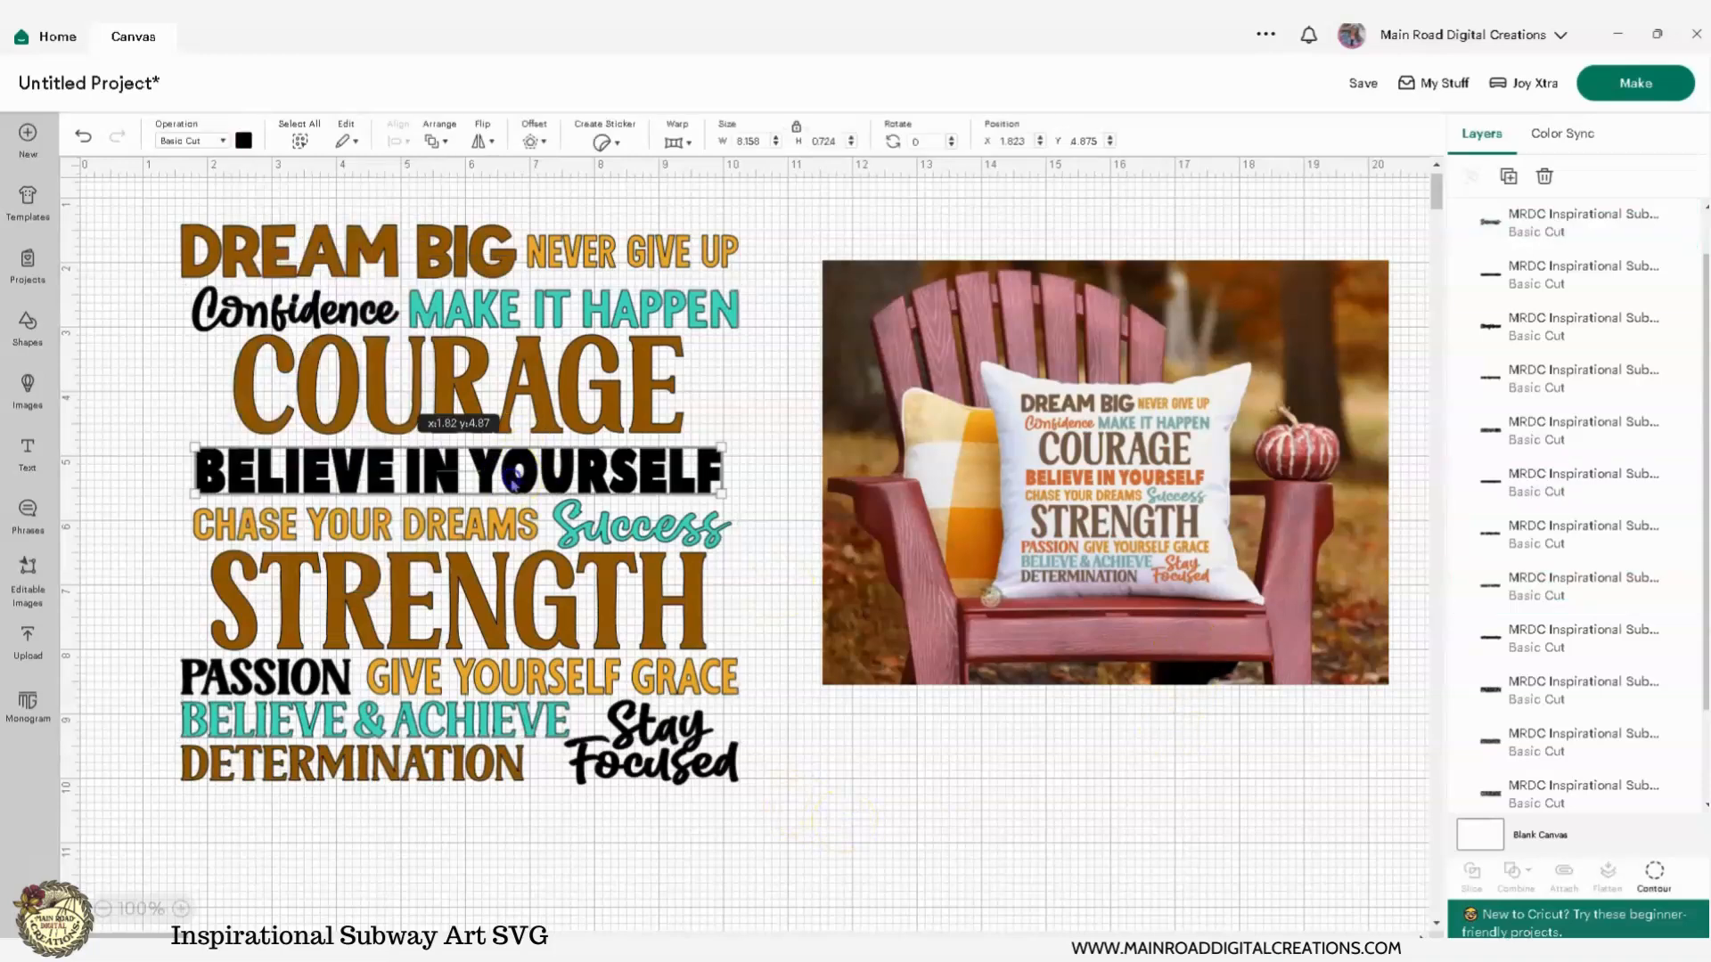
pyautogui.keyDown('shift'); pyautogui.click(376, 408); pyautogui.keyUp('shift')
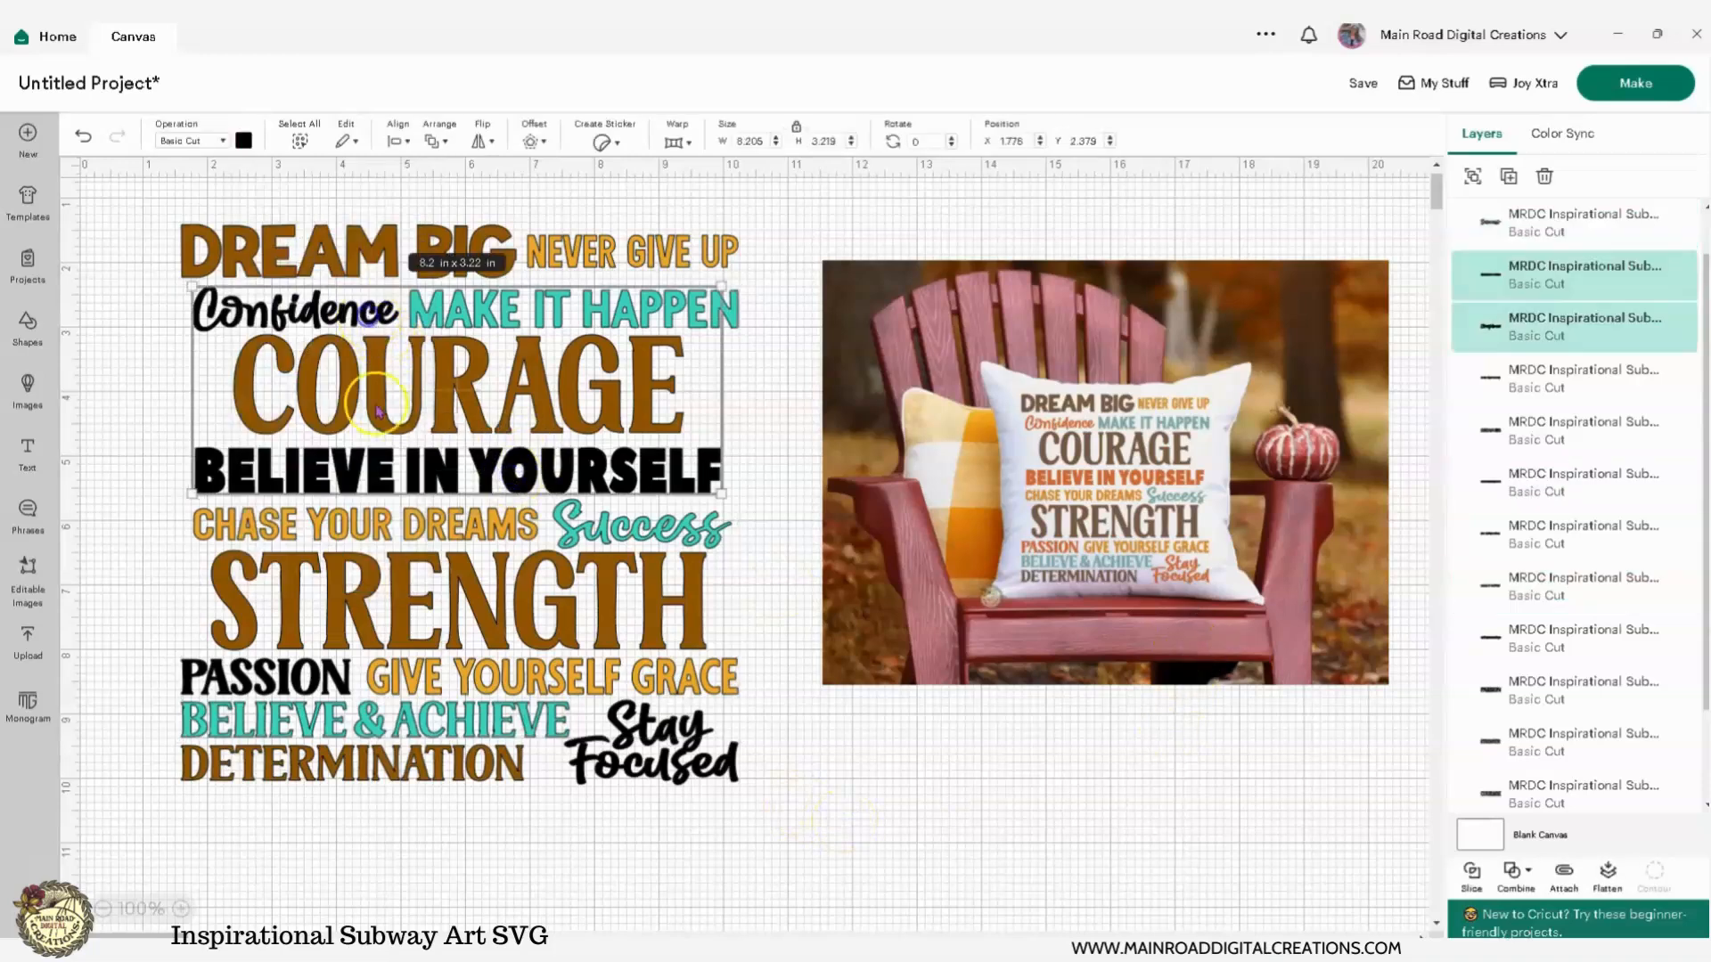
pyautogui.keyDown('shift'); pyautogui.click(278, 676); pyautogui.keyUp('shift')
pyautogui.keyDown('shift'); pyautogui.click(721, 770); pyautogui.keyUp('shift')
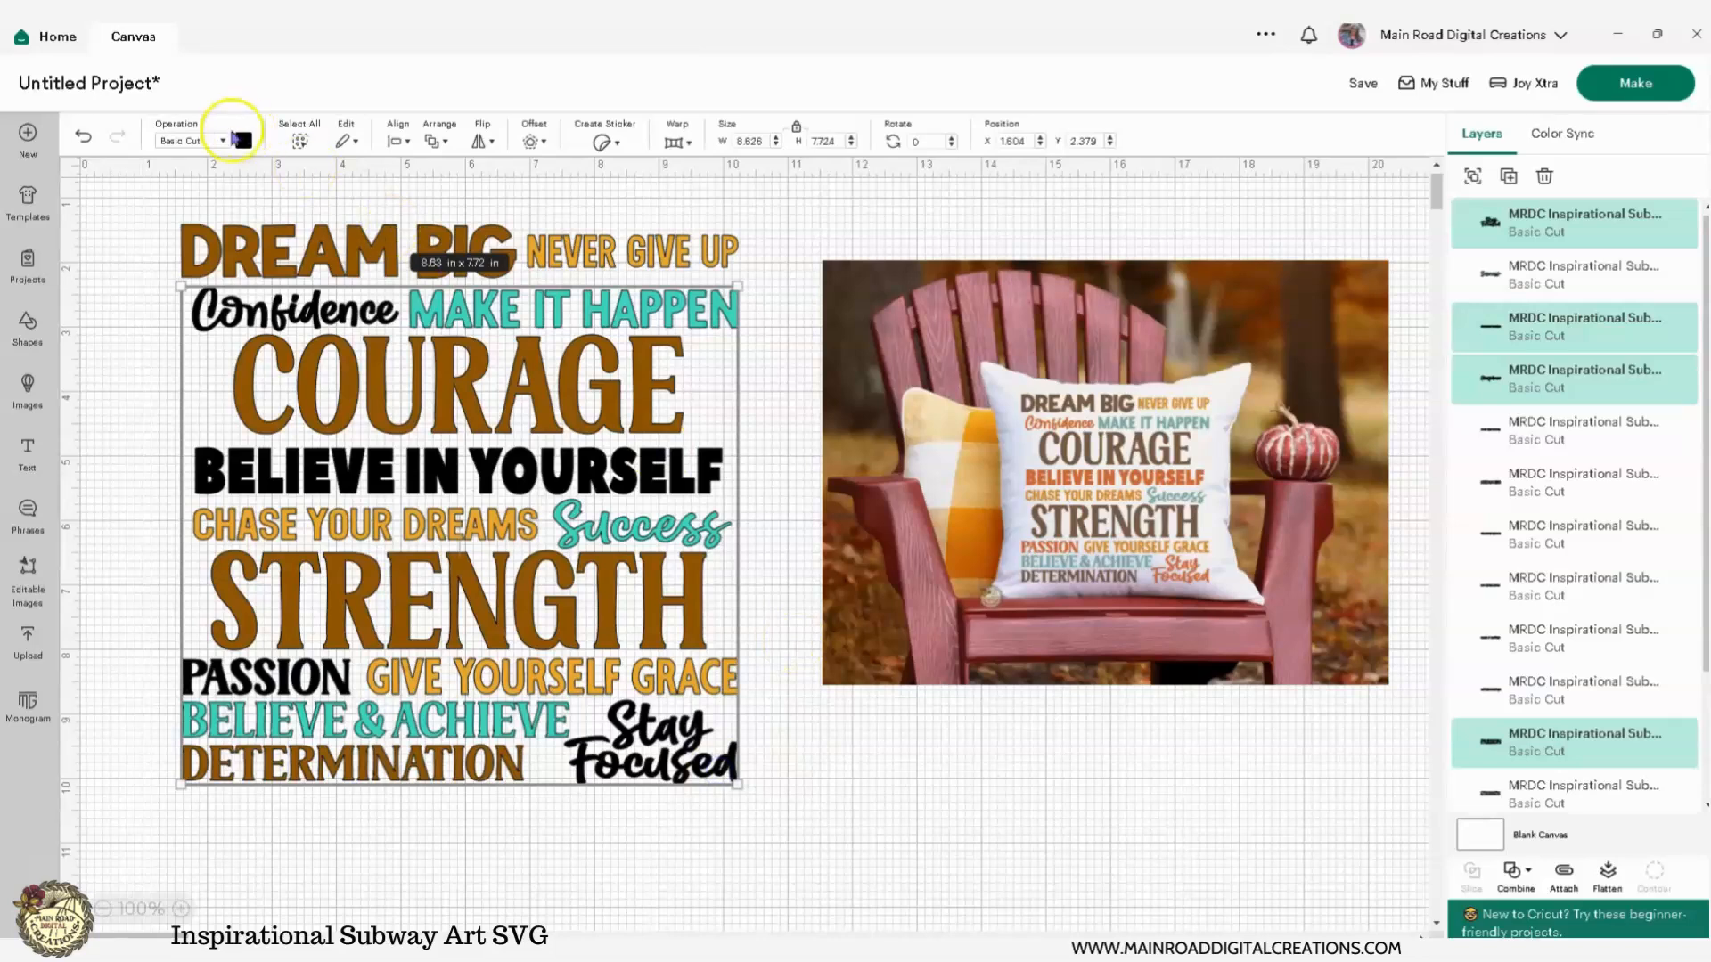
pyautogui.click(244, 140)
pyautogui.click(399, 295)
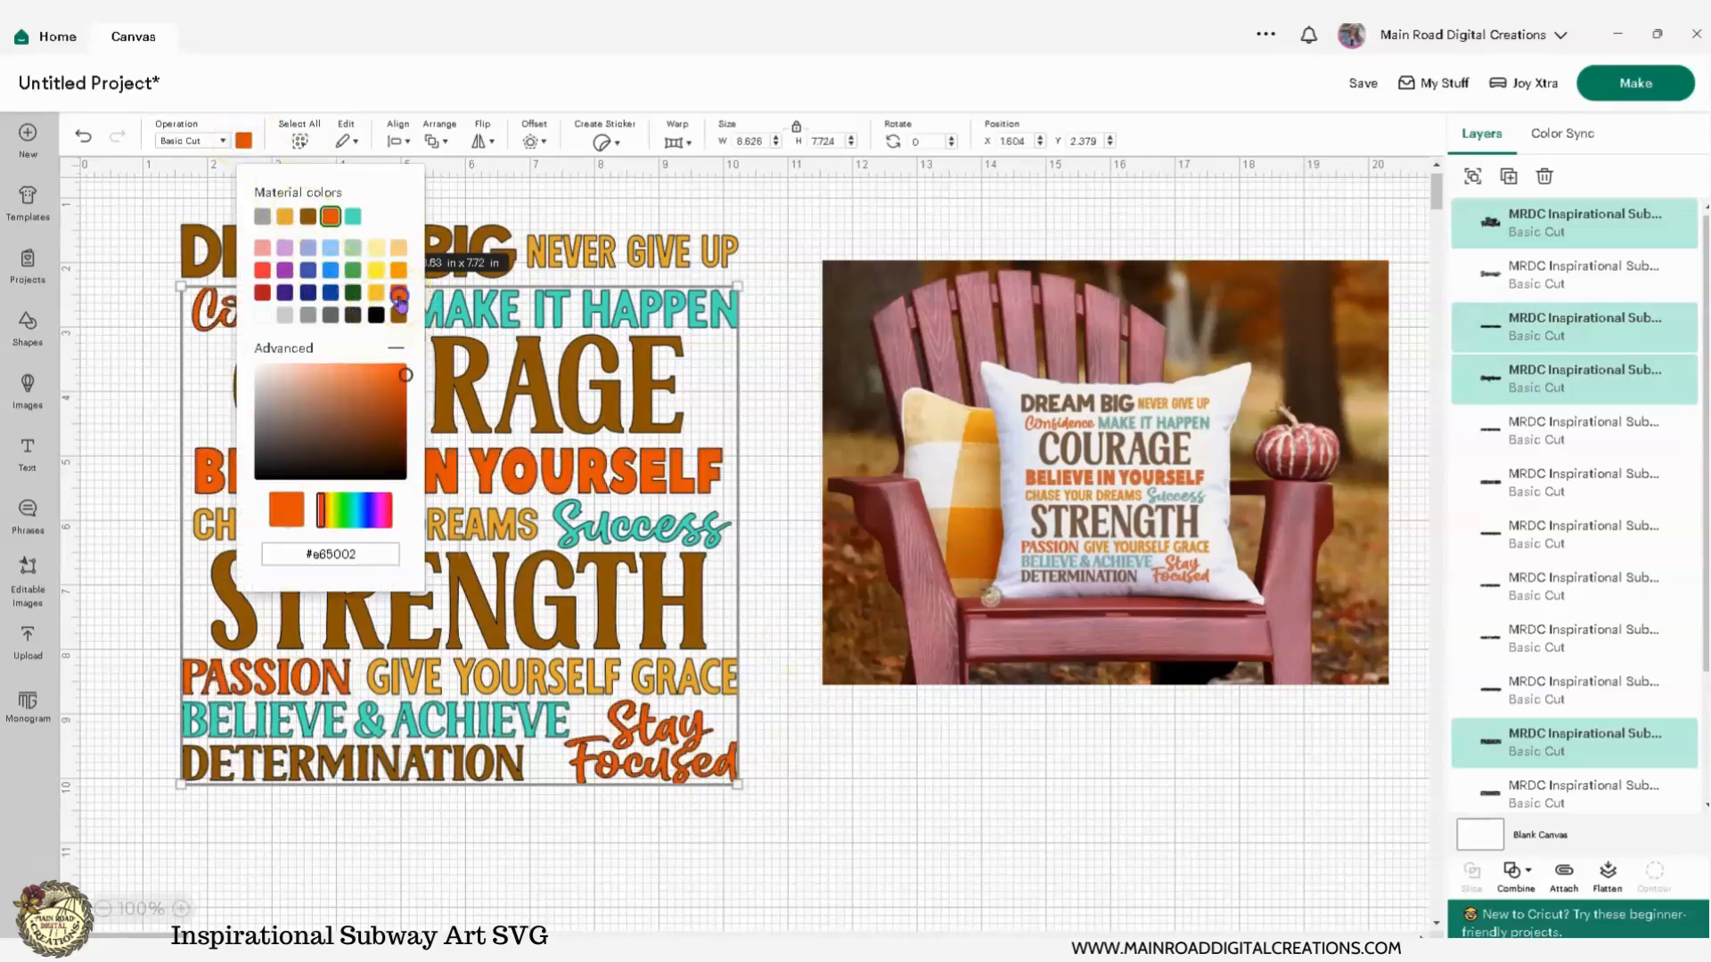
pyautogui.click(944, 805)
pyautogui.click(1095, 574)
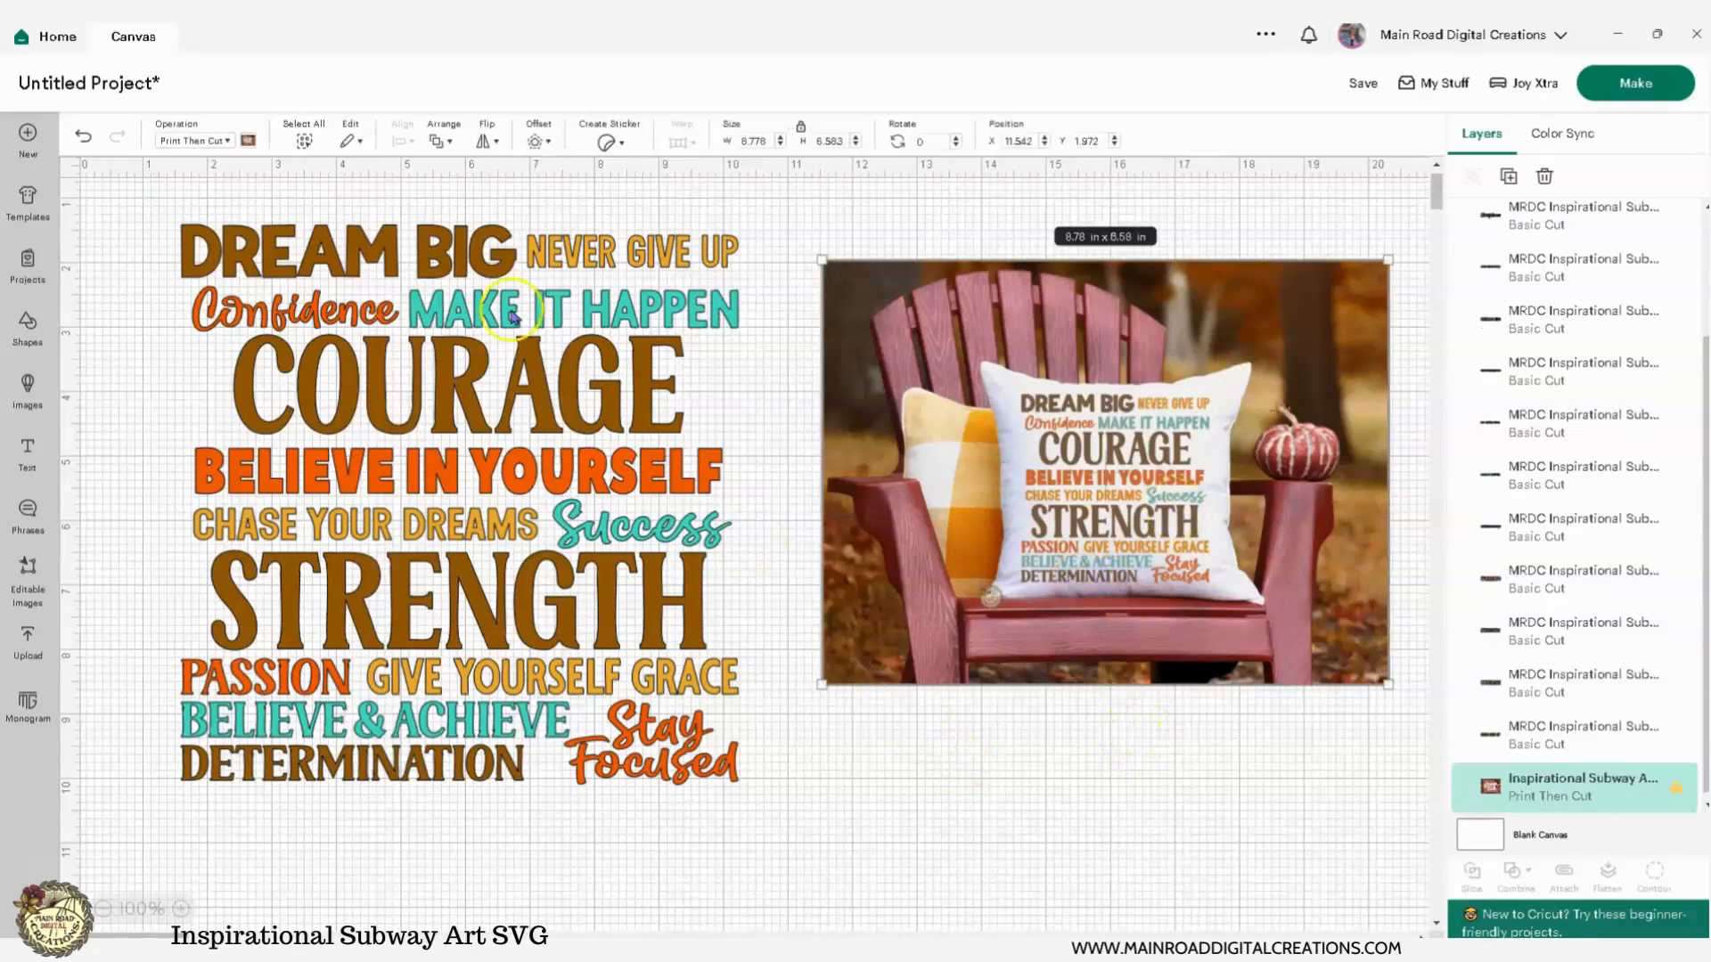
# Step: Attach DREAM BIG, COURAGE, STRENGTH and DETERMINATION to each other as one brown group
pyautogui.click(441, 263)
pyautogui.keyDown('shift'); pyautogui.click(459, 392); pyautogui.keyUp('shift')
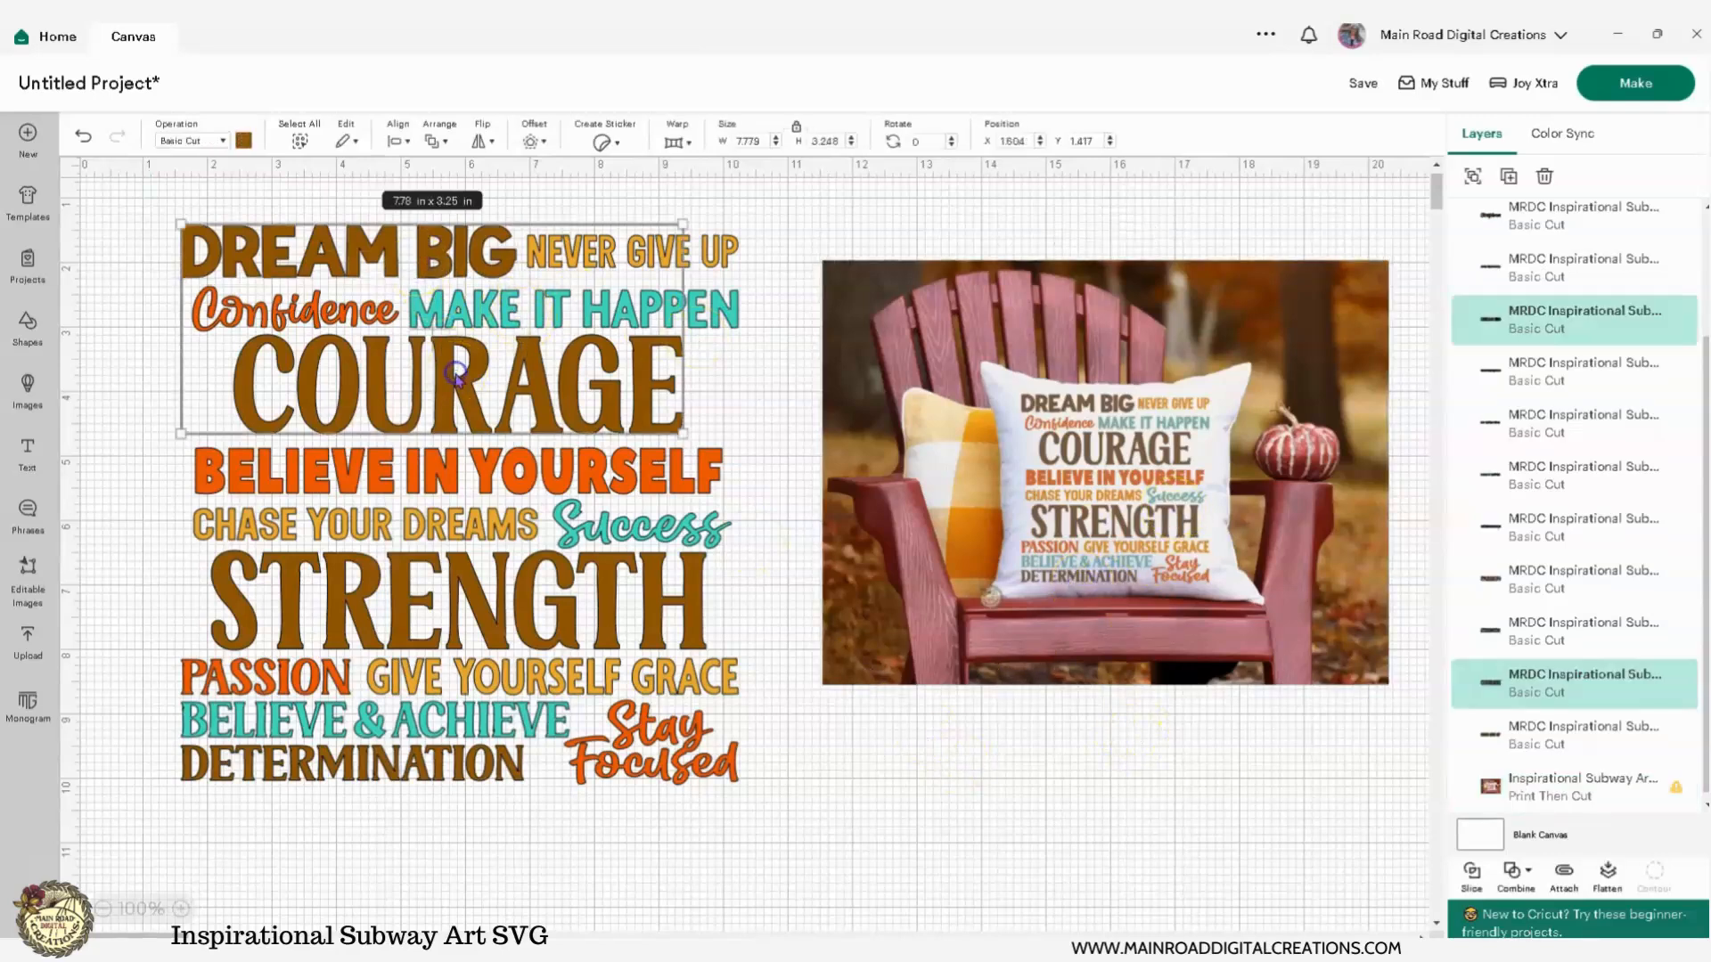
pyautogui.keyDown('shift'); pyautogui.click(459, 583); pyautogui.keyUp('shift')
pyautogui.keyDown('shift'); pyautogui.click(444, 767); pyautogui.keyUp('shift')
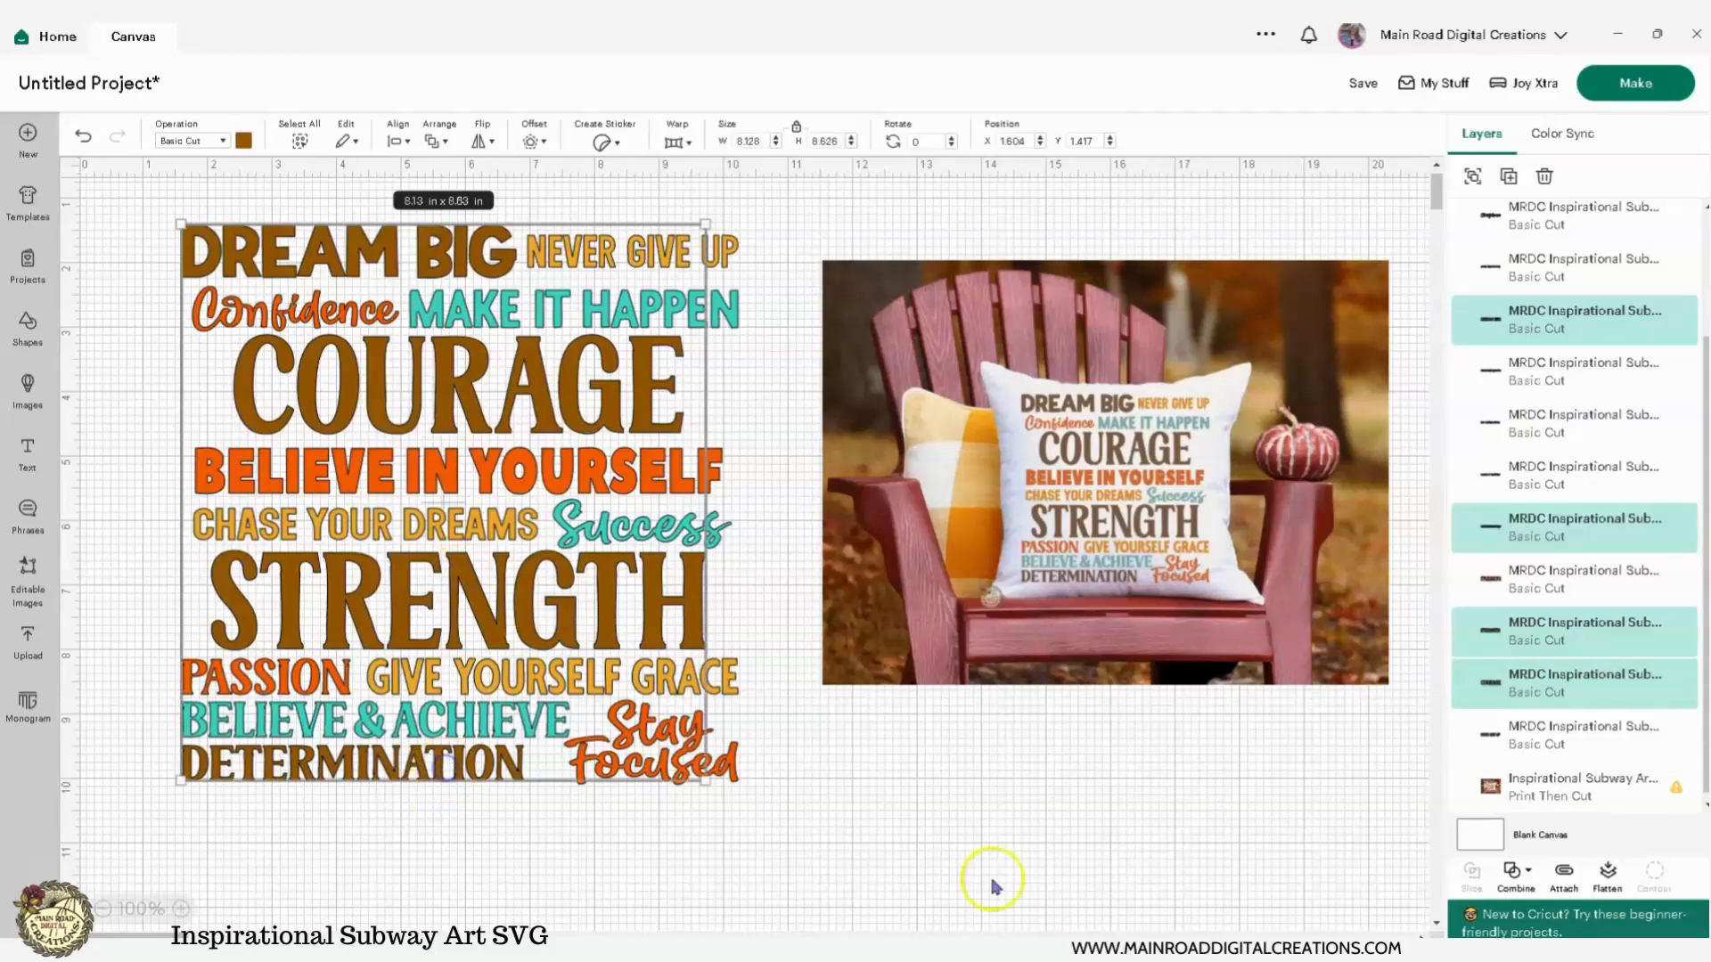
pyautogui.click(1577, 891)
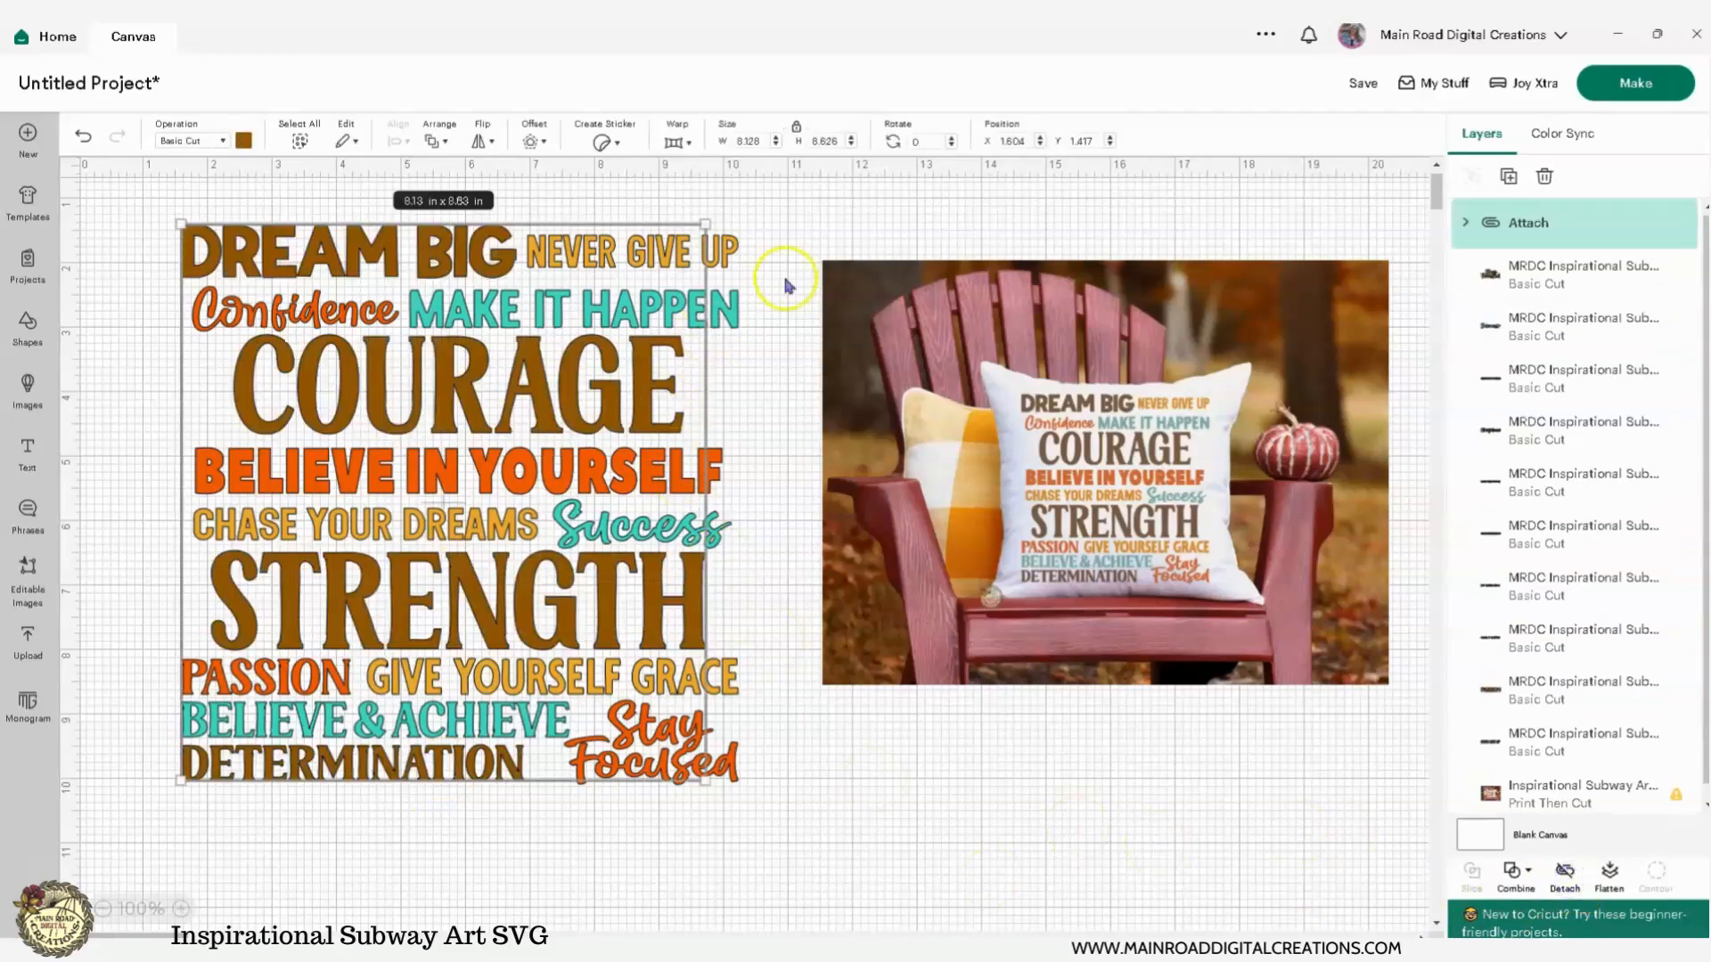
pyautogui.click(811, 235)
pyautogui.click(733, 243)
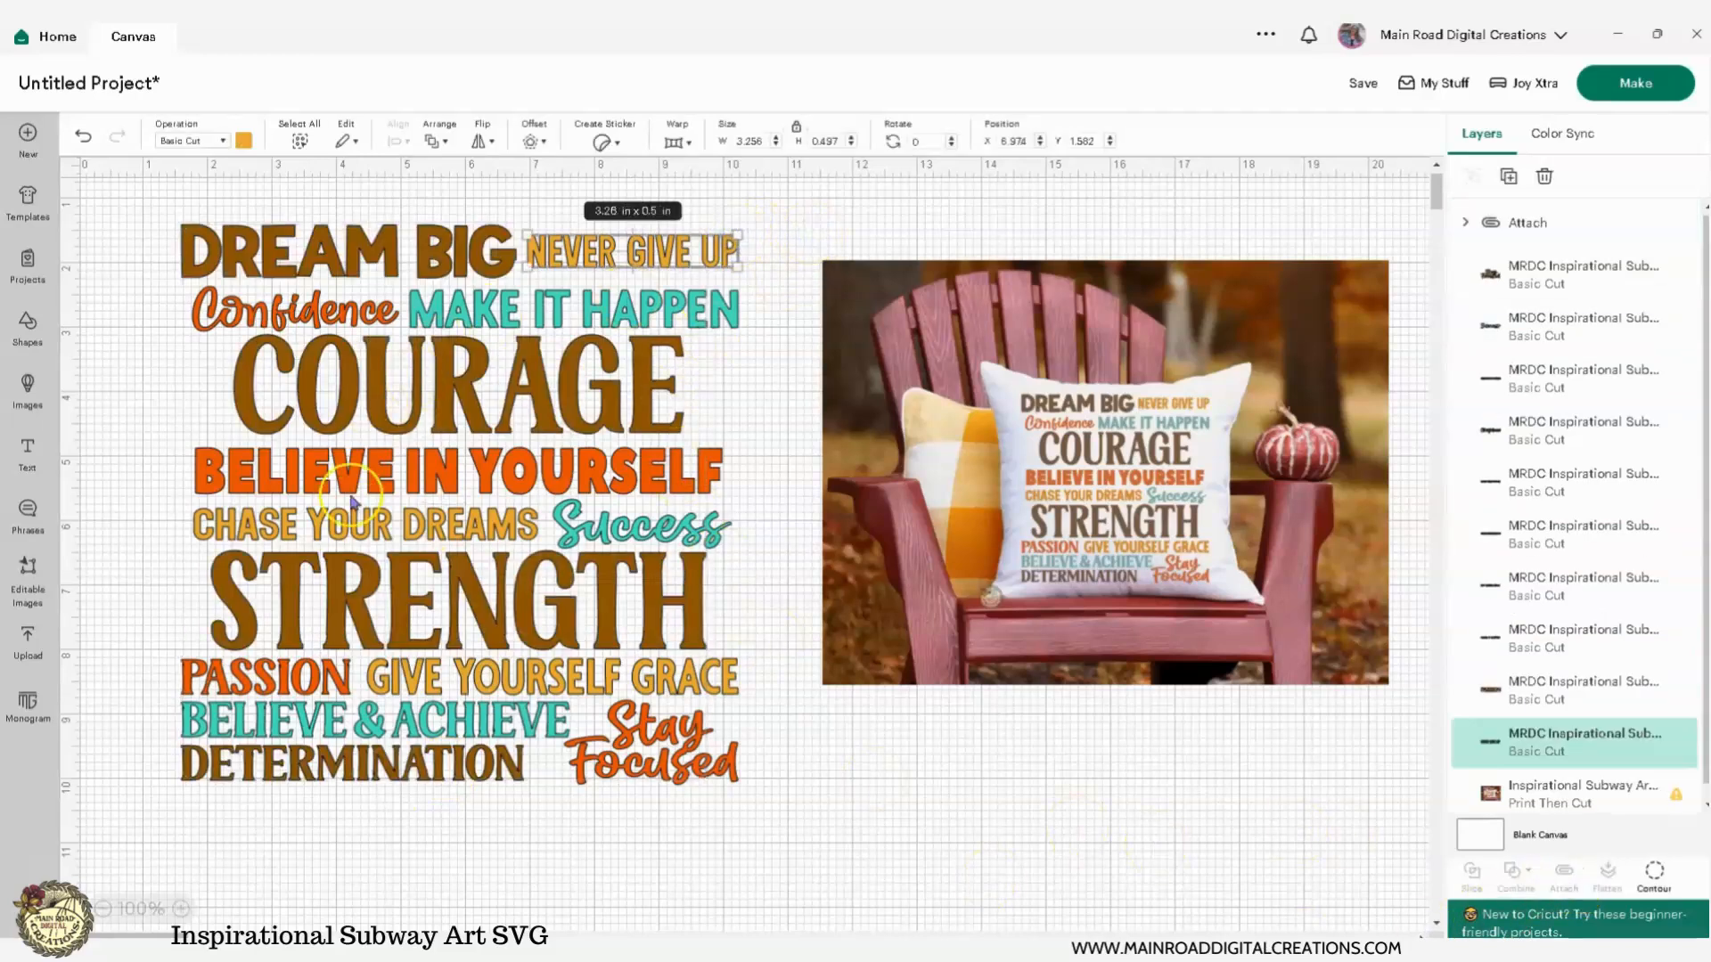
pyautogui.click(343, 524)
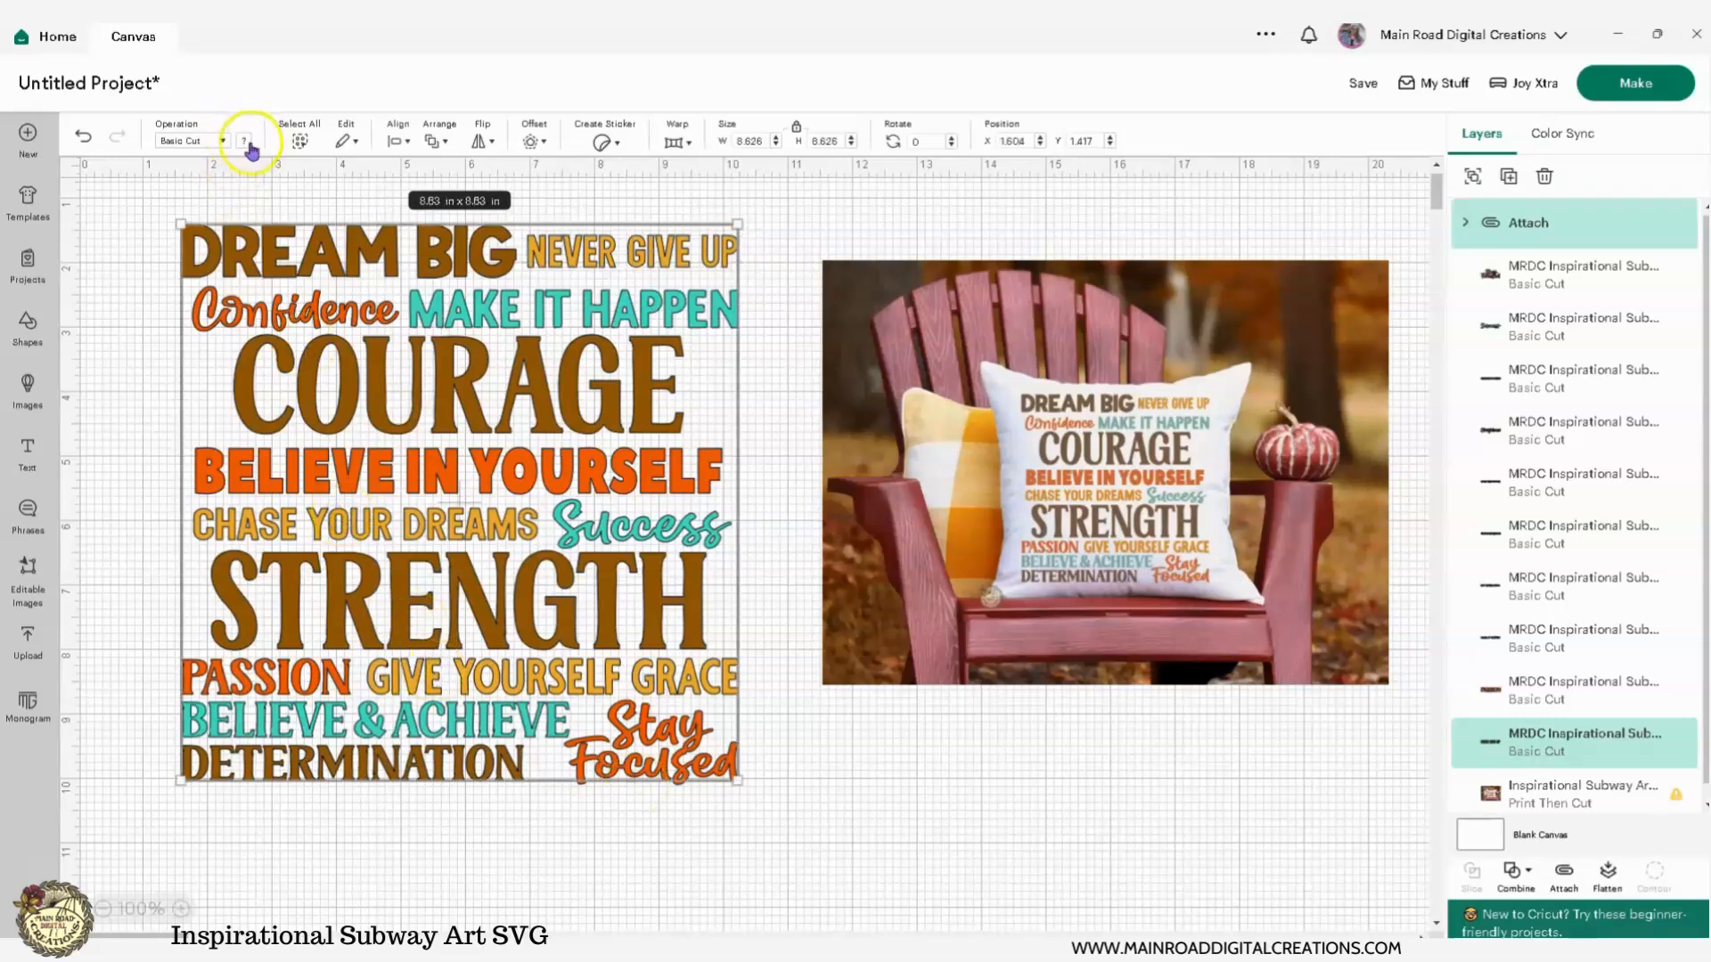
pyautogui.click(140, 199)
pyautogui.click(257, 248)
pyautogui.click(748, 344)
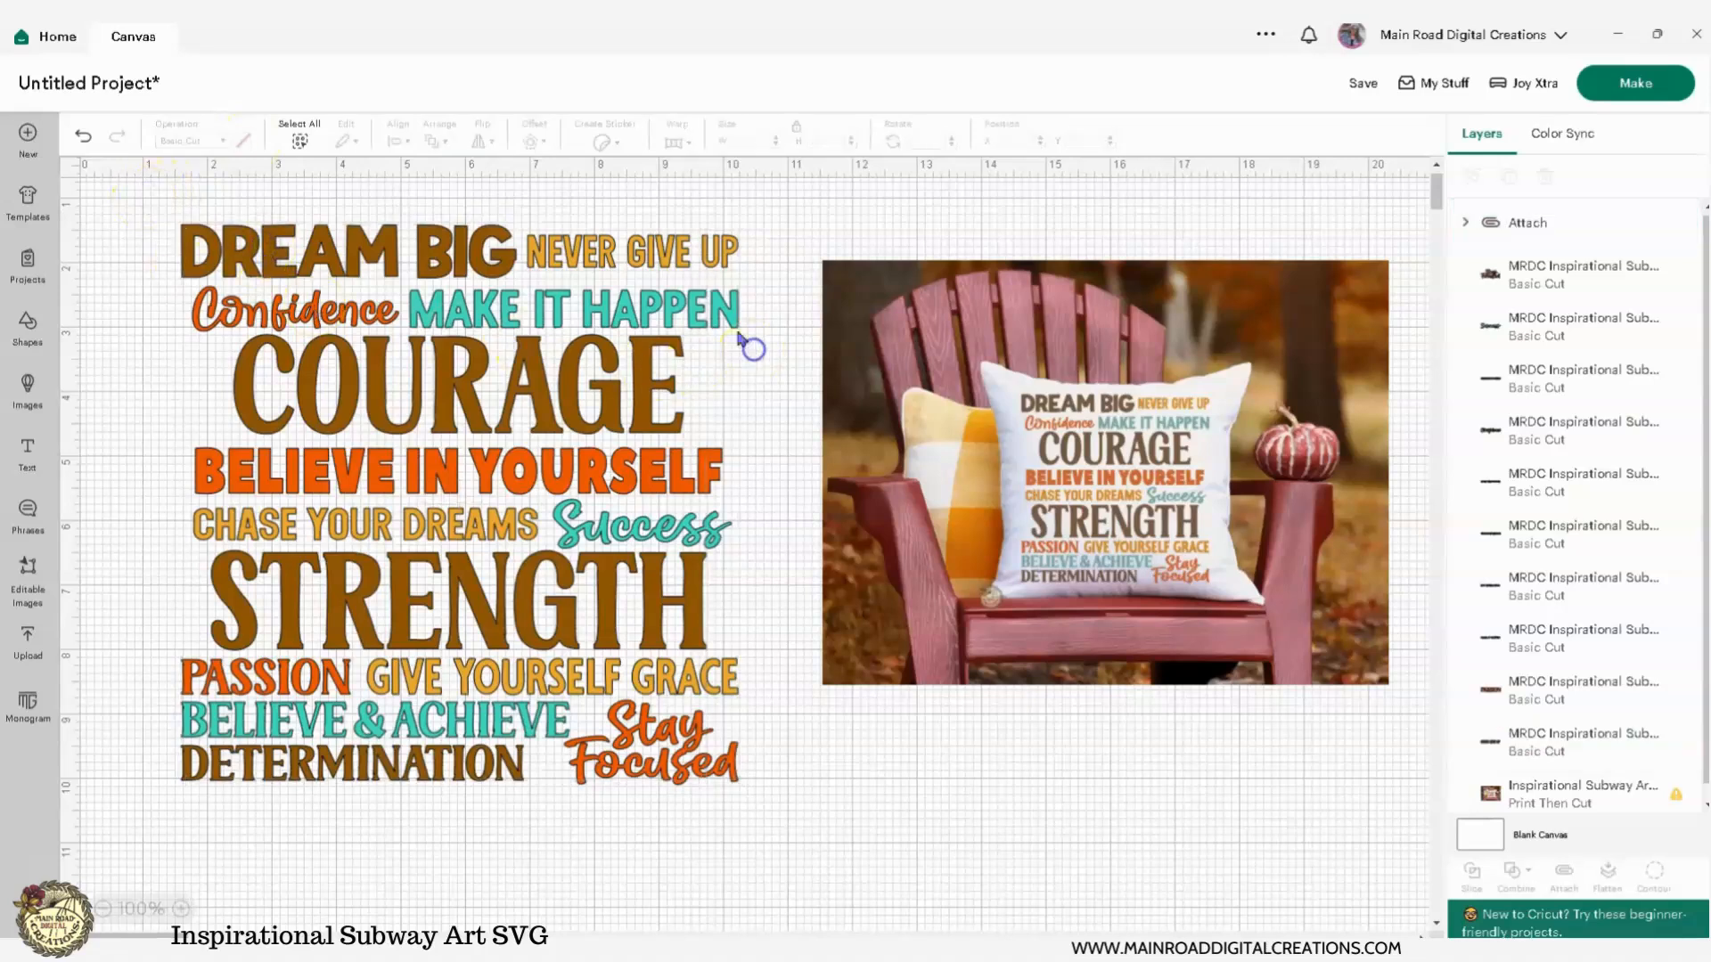
pyautogui.click(733, 324)
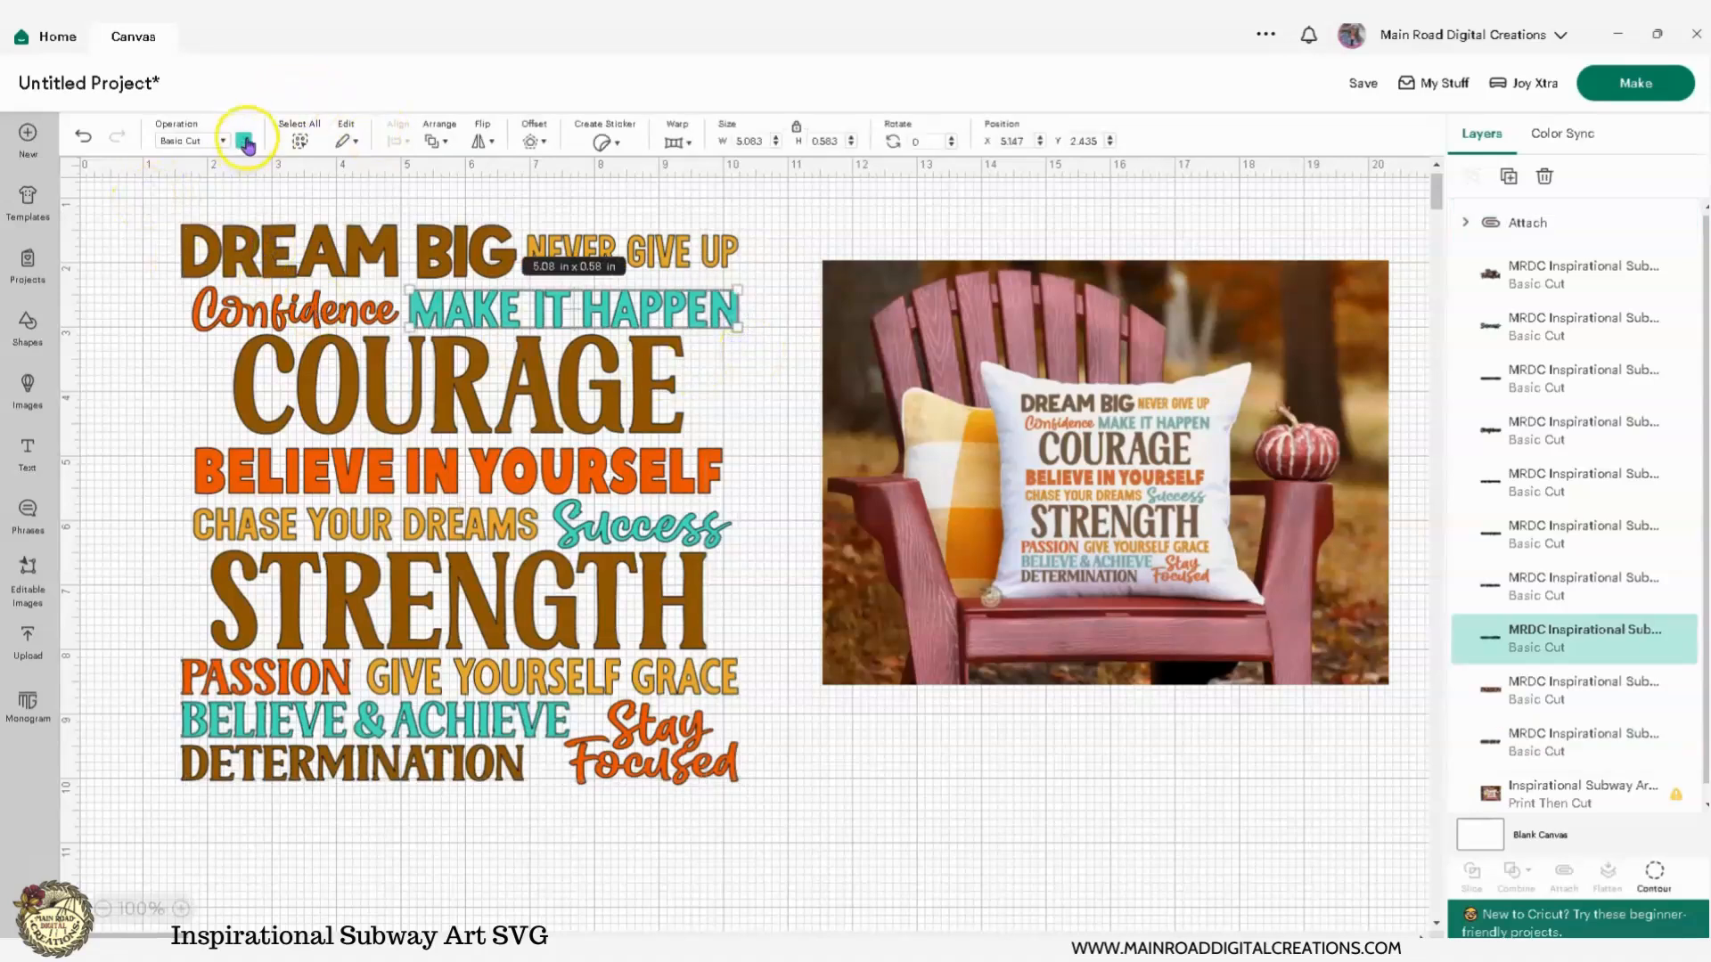
pyautogui.keyDown('shift'); pyautogui.click(729, 527); pyautogui.keyUp('shift')
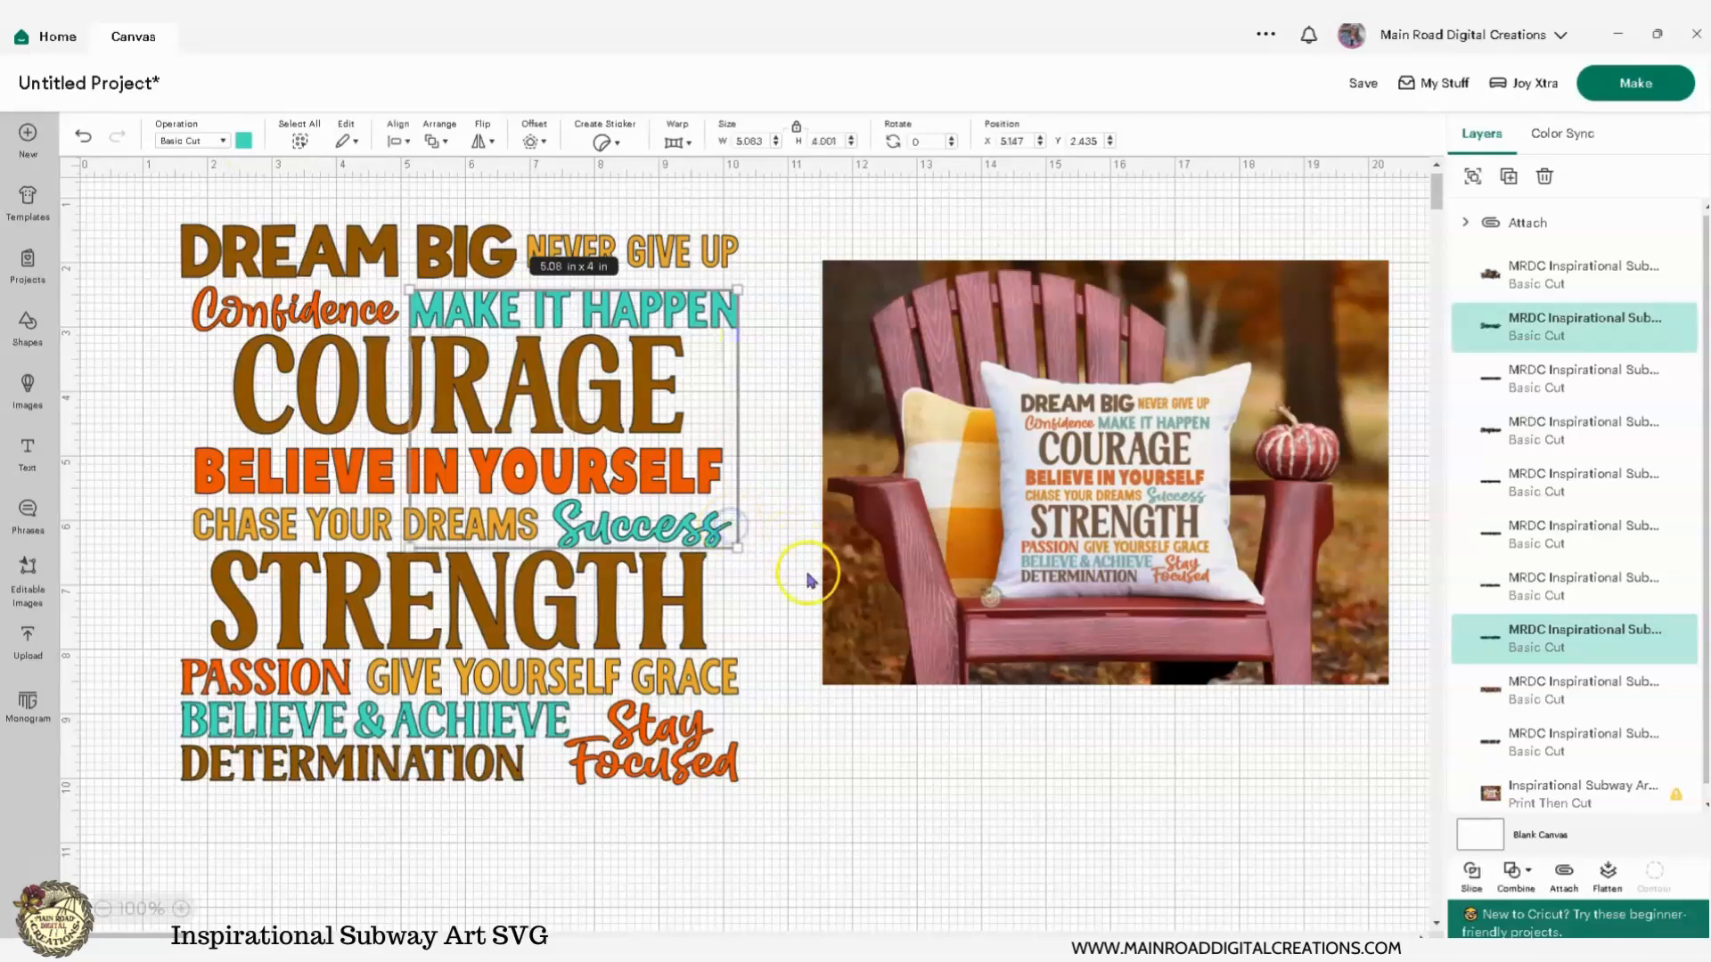
pyautogui.keyDown('shift'); pyautogui.click(713, 695); pyautogui.keyUp('shift')
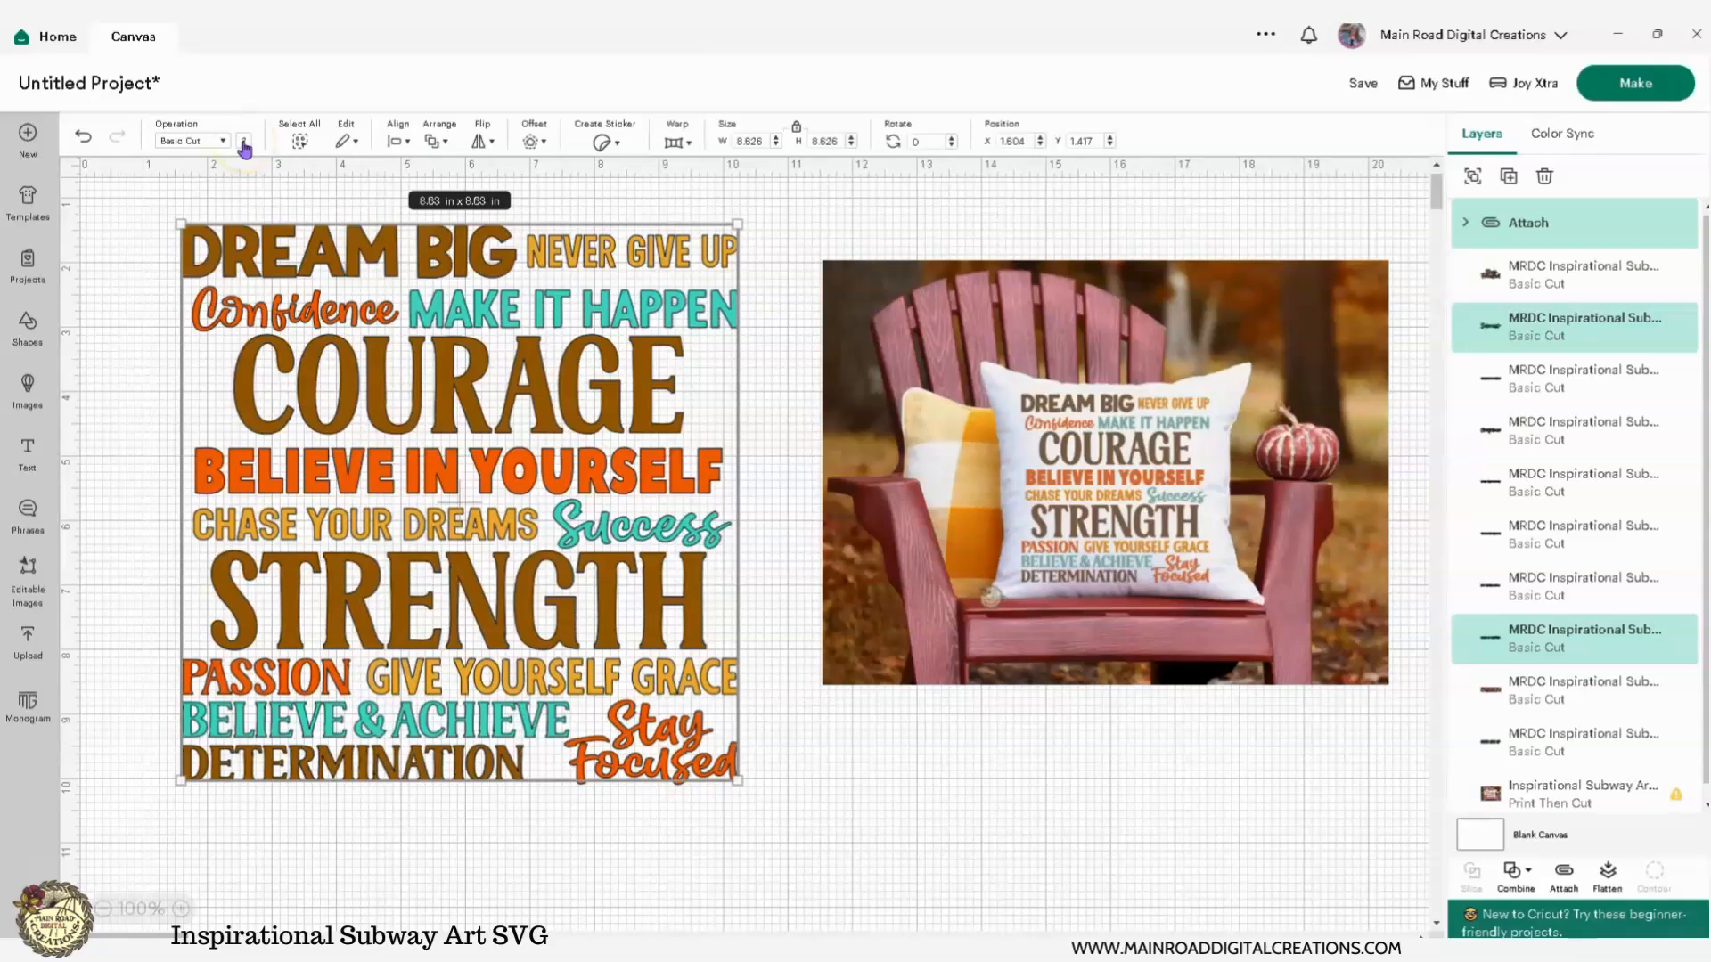
# Step: Send the attached brown phrases to the back of the layer order
pyautogui.click(670, 636)
pyautogui.rightClick(392, 266)
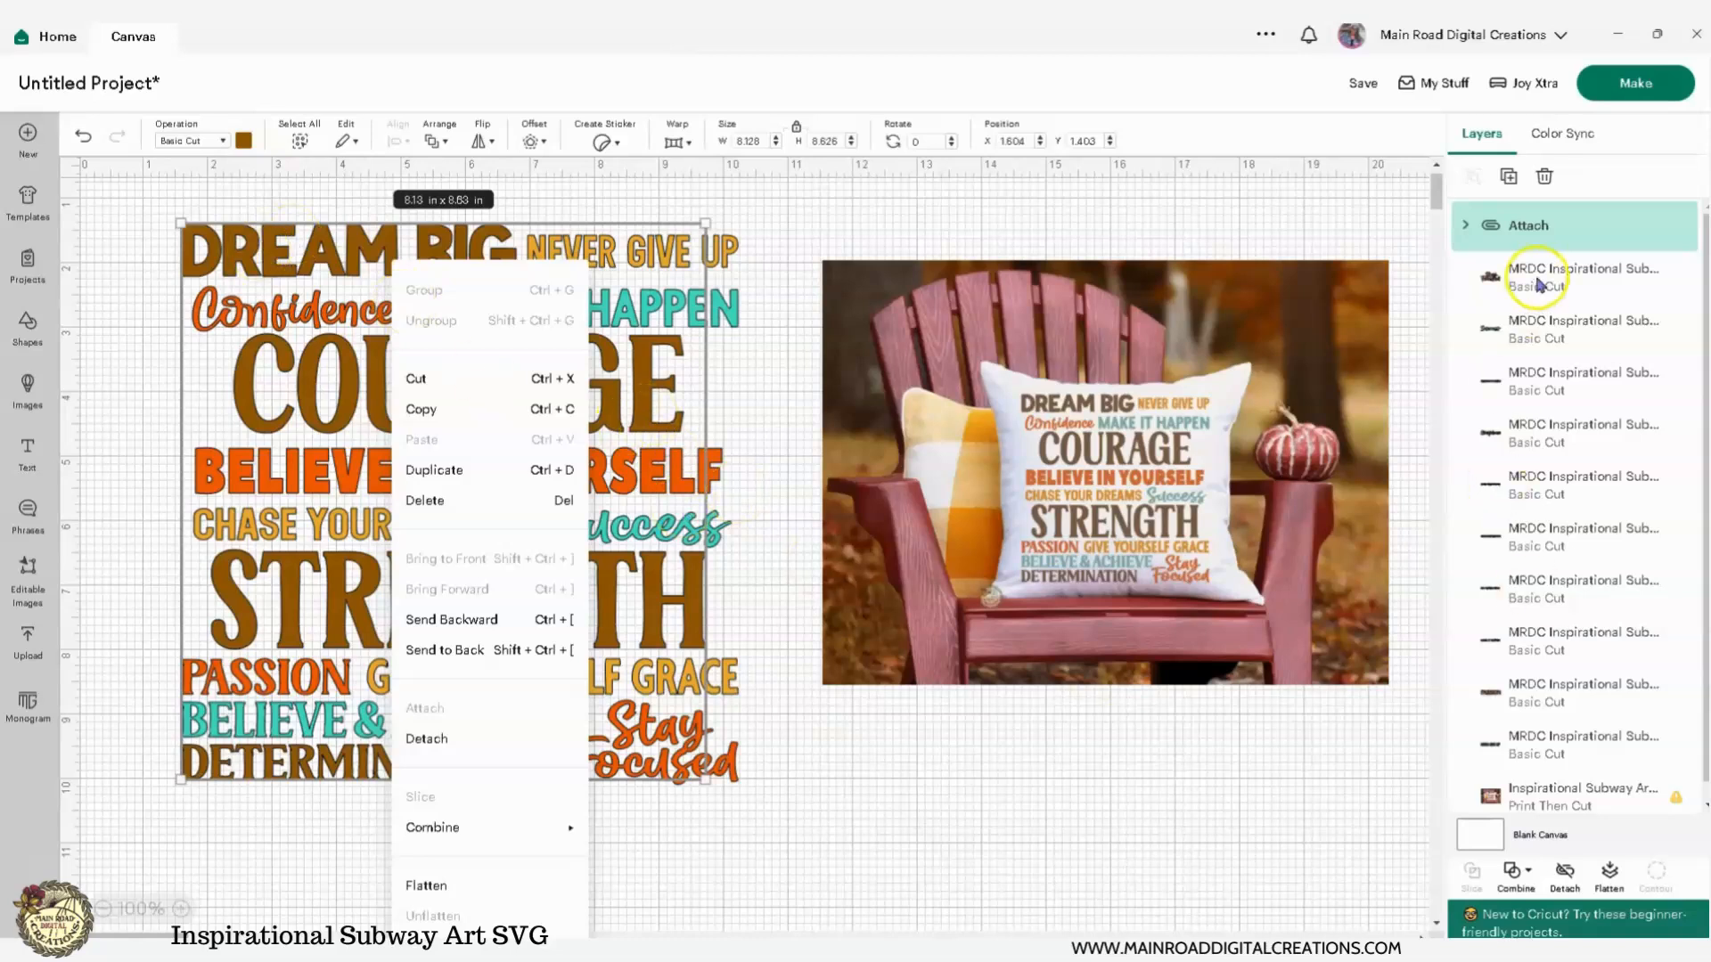
pyautogui.click(1124, 821)
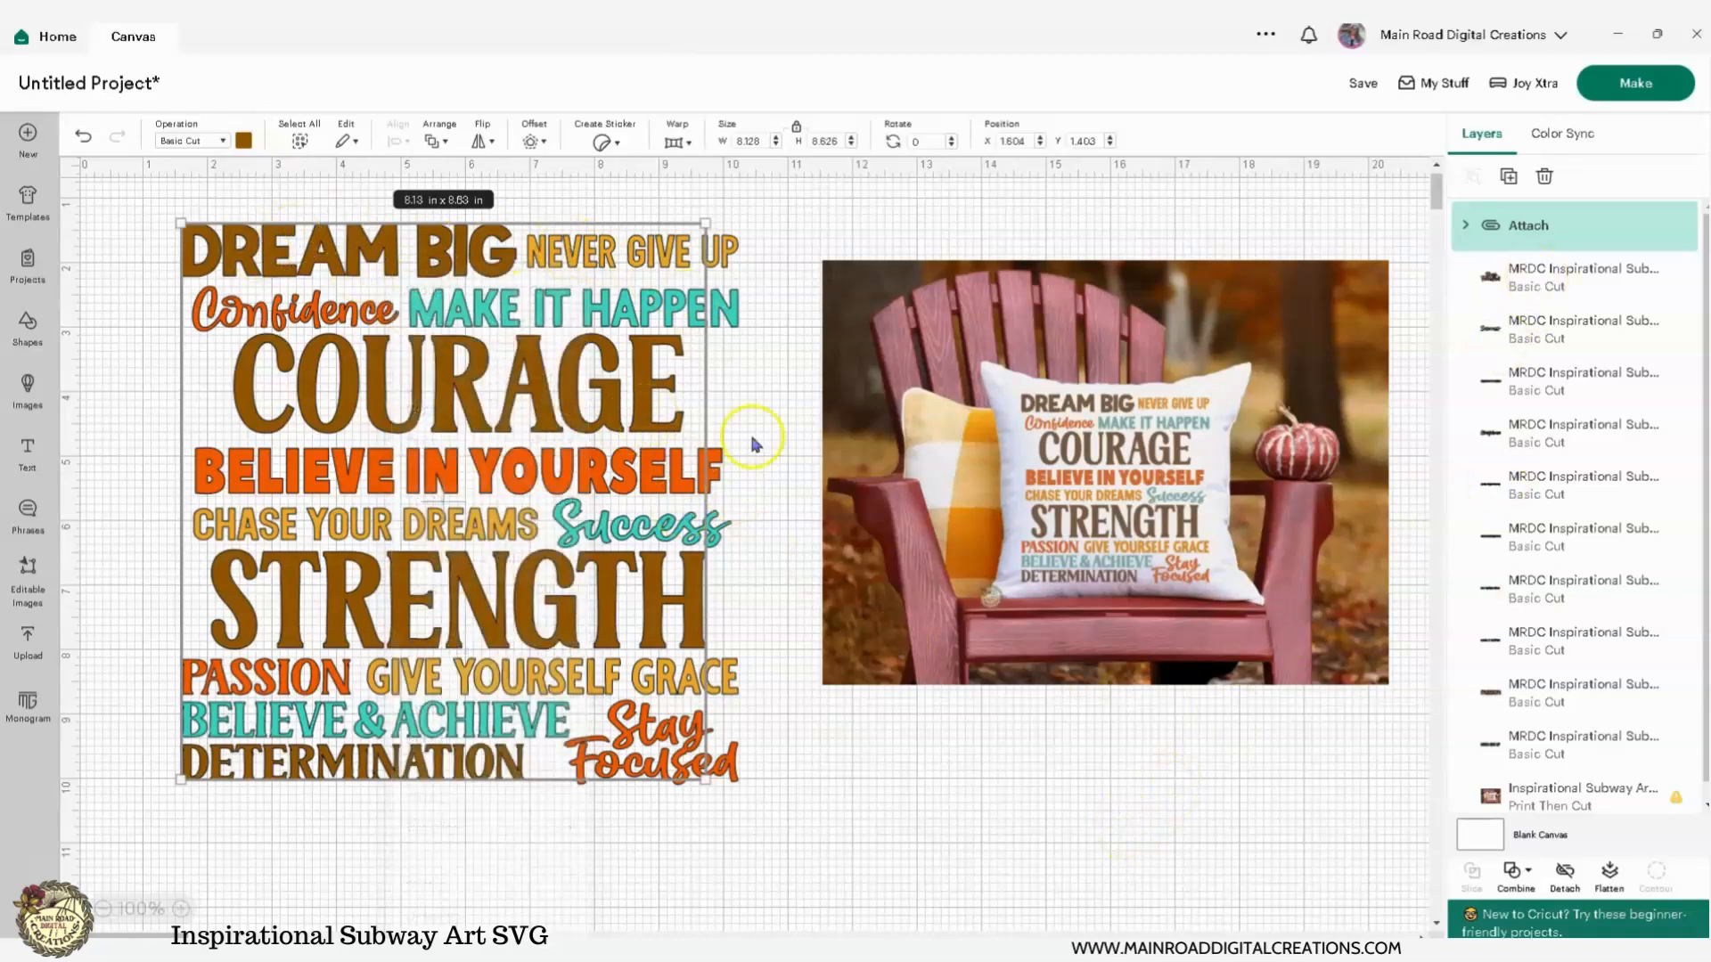
pyautogui.rightClick(351, 245)
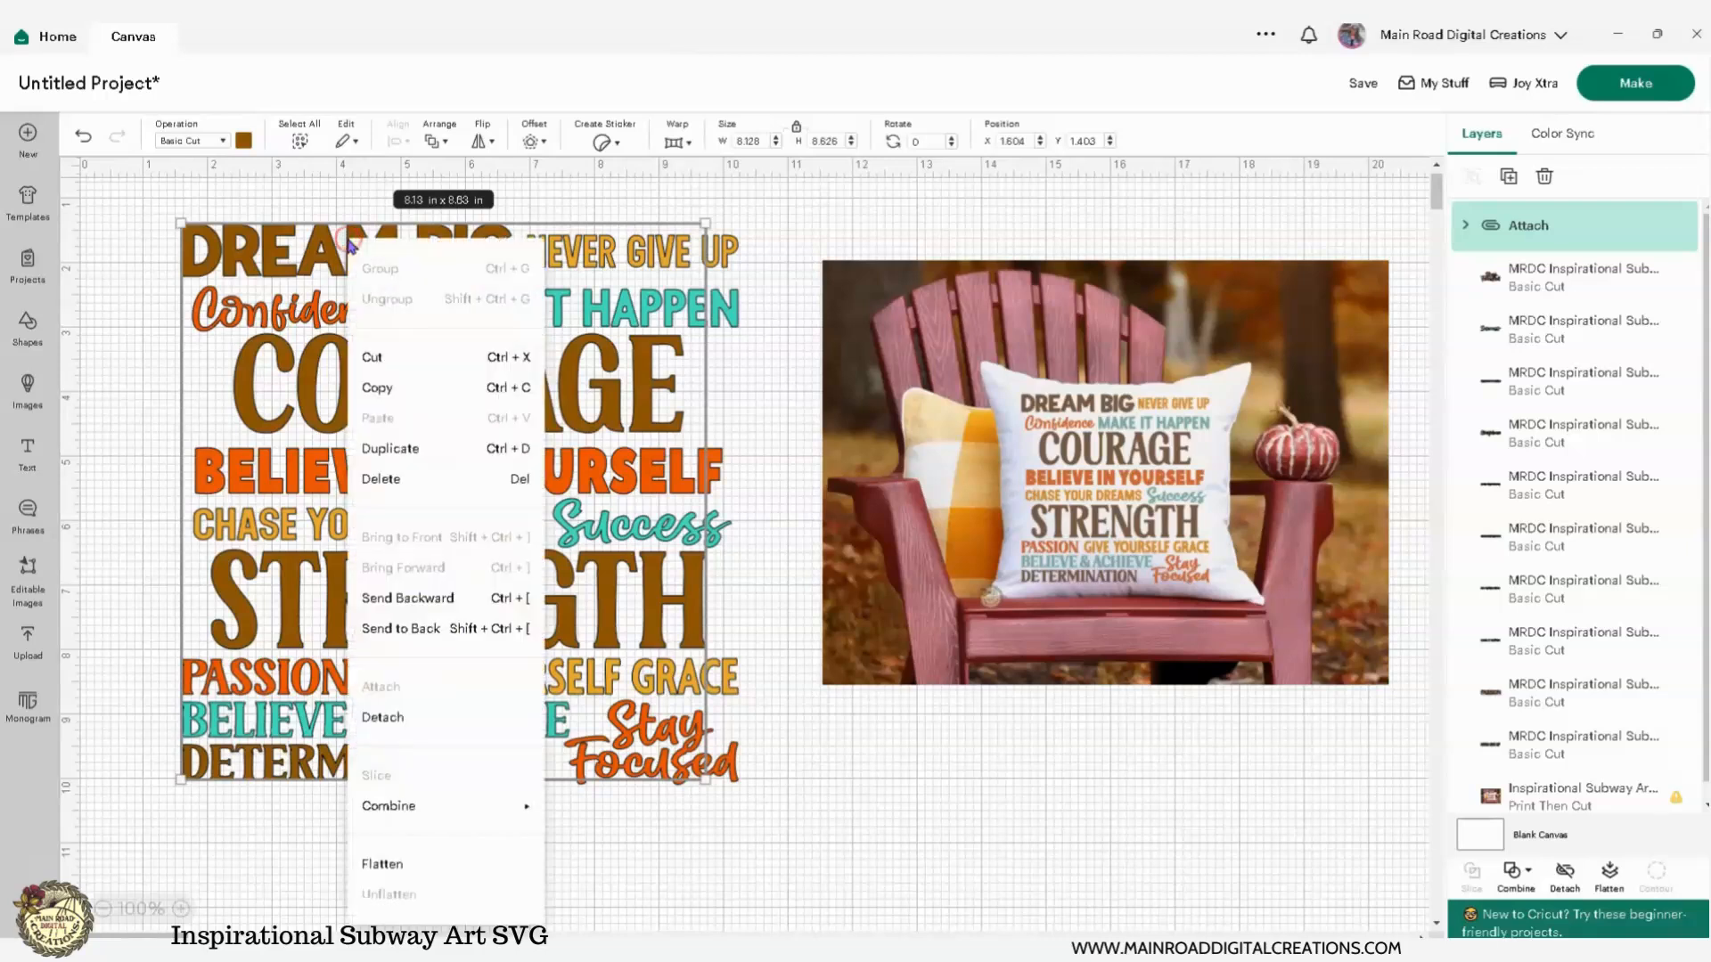
pyautogui.click(386, 621)
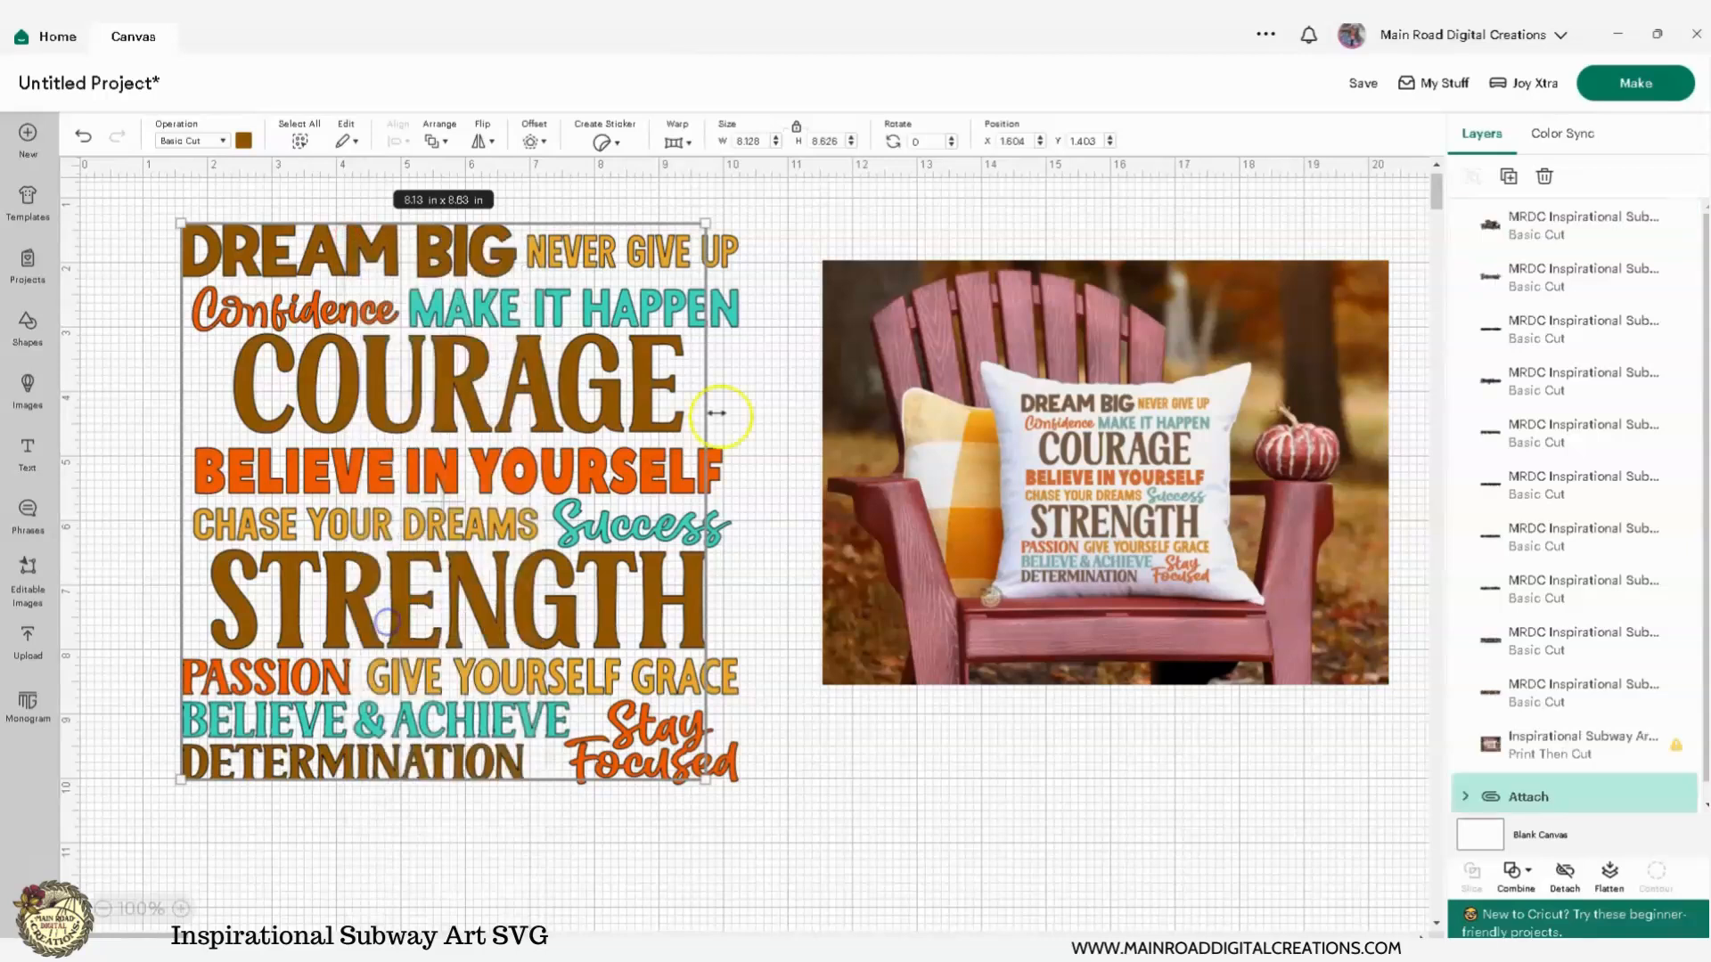
pyautogui.click(822, 229)
# Step: Attach NEVER GIVE UP, CHASE YOUR DREAMS and GIVE YOURSELF GRACE, and send the golden group to the back
pyautogui.click(724, 251)
pyautogui.keyDown('shift'); pyautogui.click(524, 521); pyautogui.keyUp('shift')
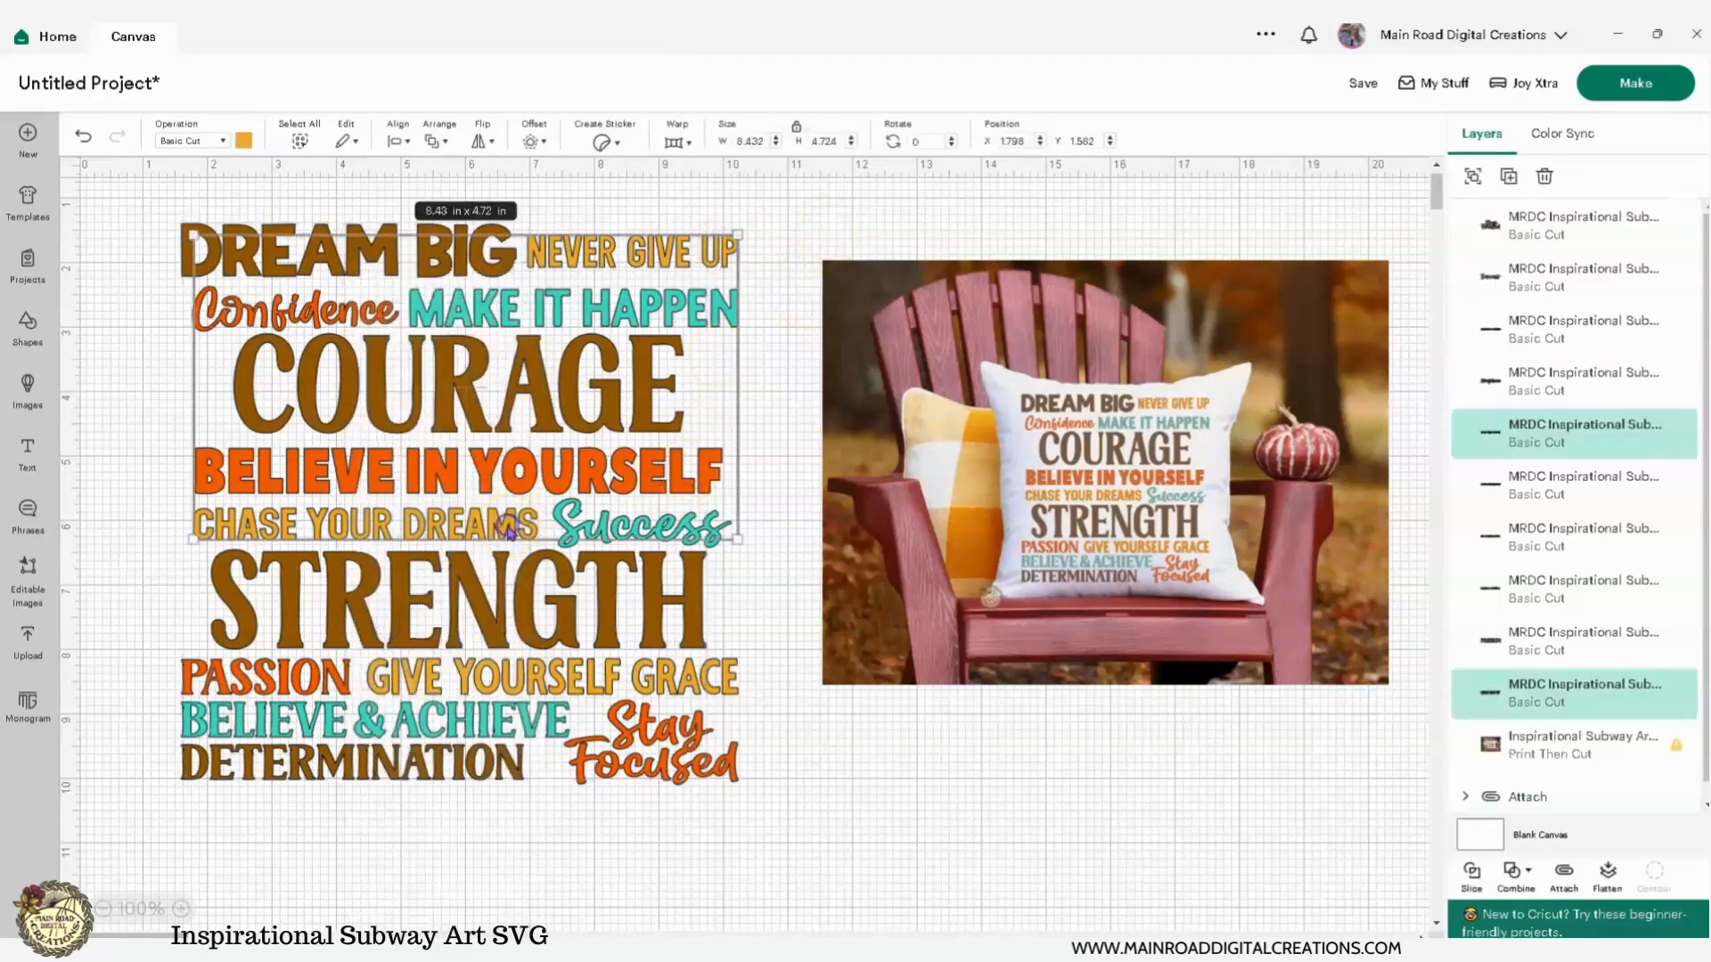
pyautogui.keyDown('shift'); pyautogui.click(697, 666); pyautogui.keyUp('shift')
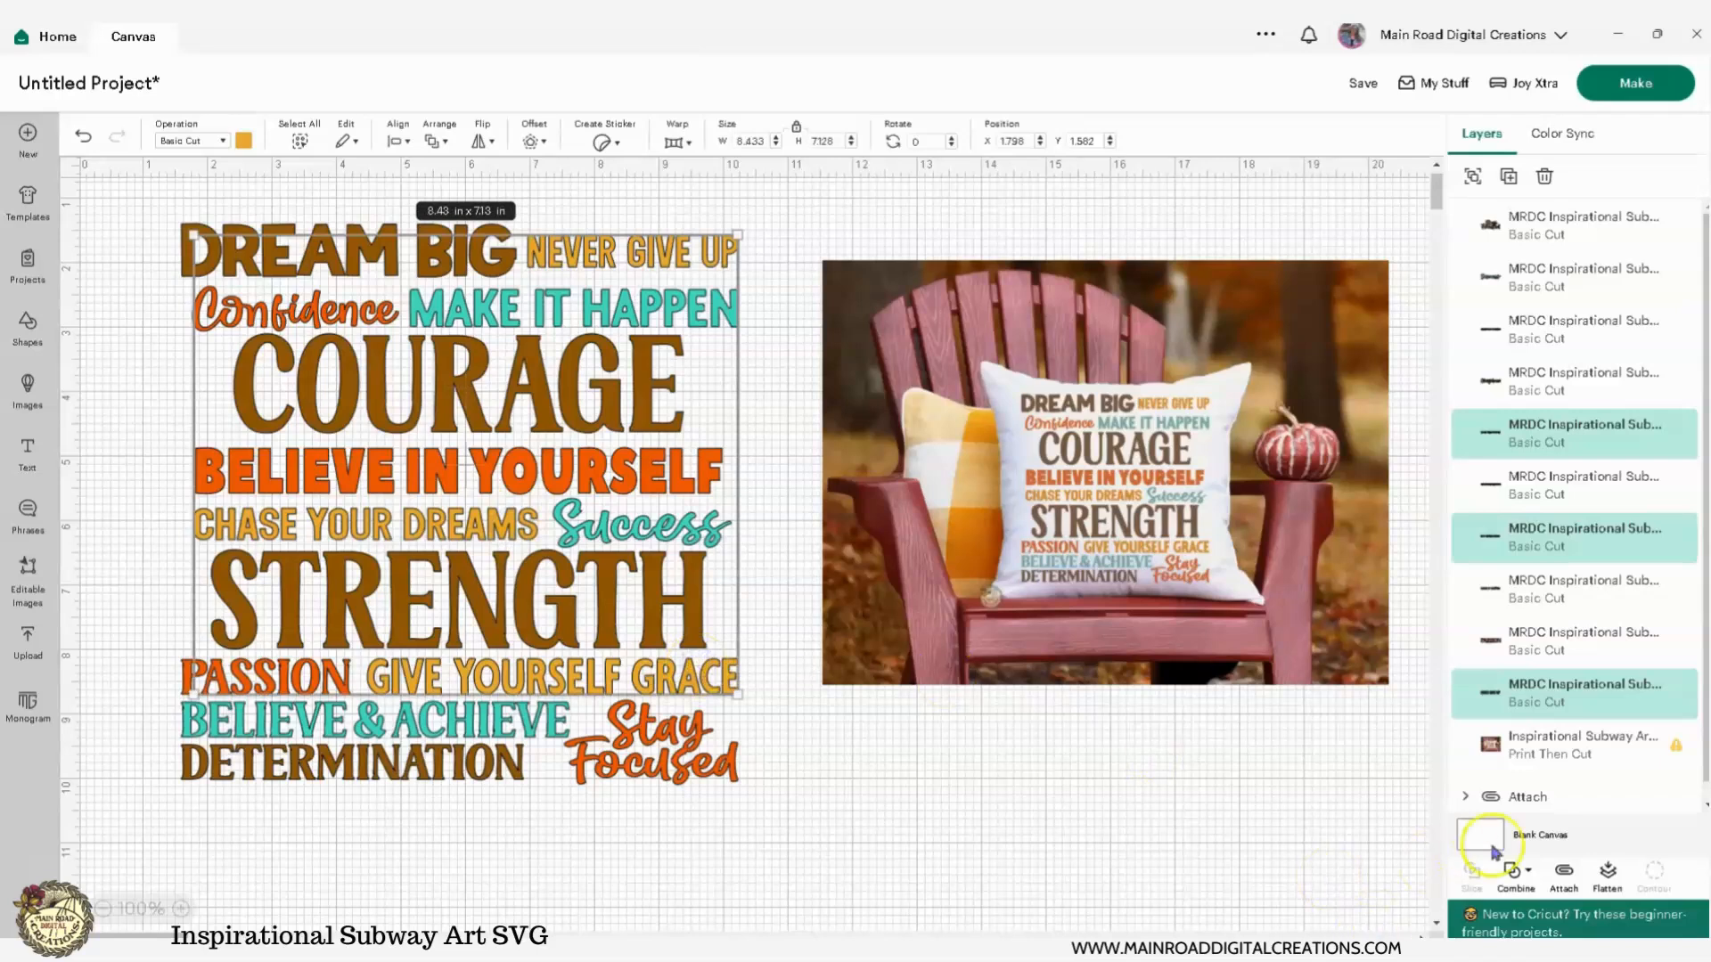
pyautogui.click(1563, 873)
pyautogui.rightClick(675, 250)
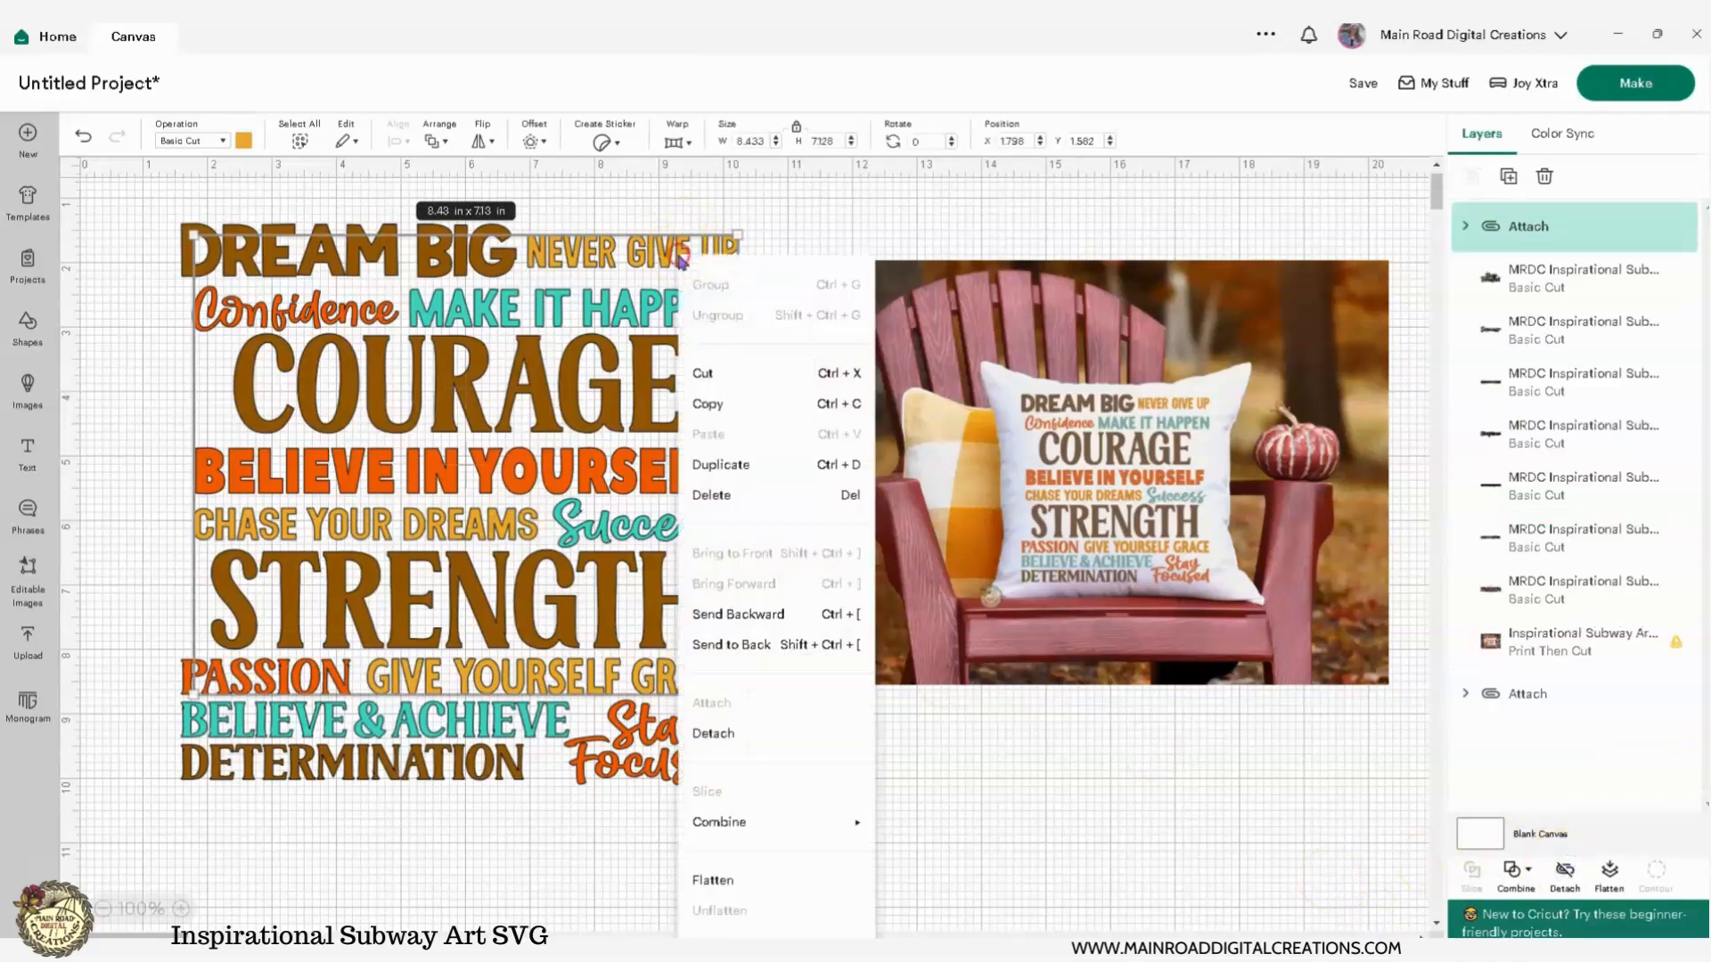
pyautogui.click(758, 639)
pyautogui.click(953, 751)
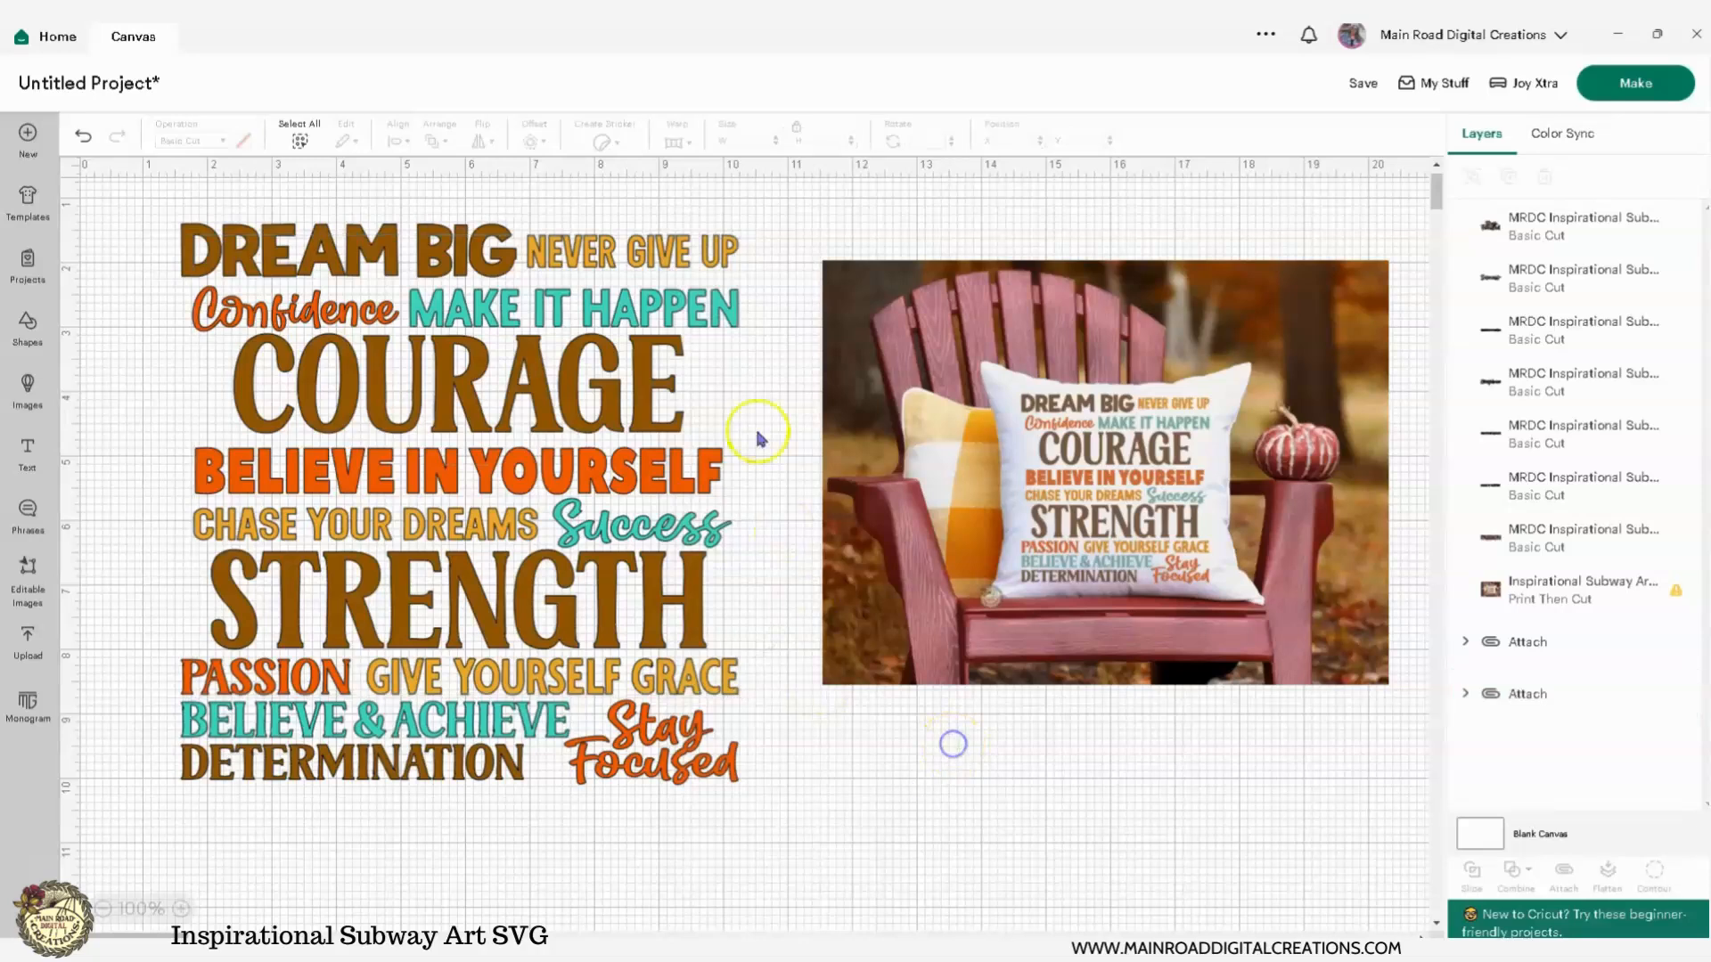
# Step: Attach MAKE IT HAPPEN, Success and BELIEVE & ACHIEVE, and send the turquoise group to the back
pyautogui.click(703, 322)
pyautogui.keyDown('shift'); pyautogui.click(672, 528); pyautogui.keyUp('shift')
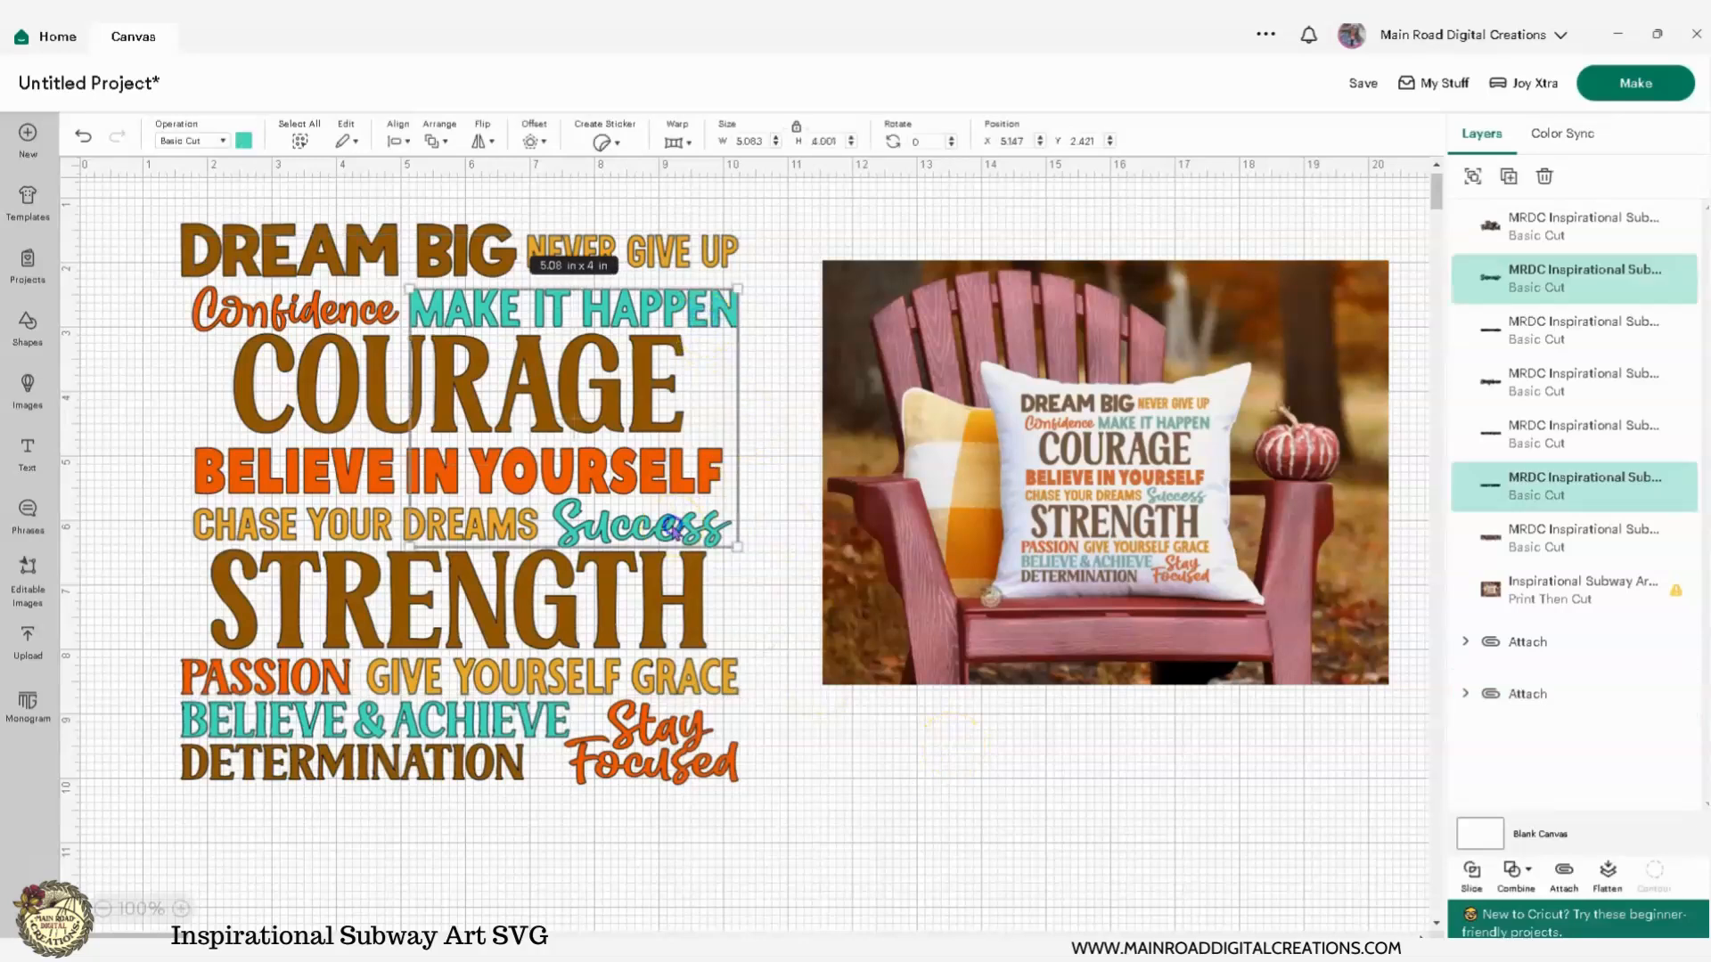
pyautogui.keyDown('shift'); pyautogui.click(551, 717); pyautogui.keyUp('shift')
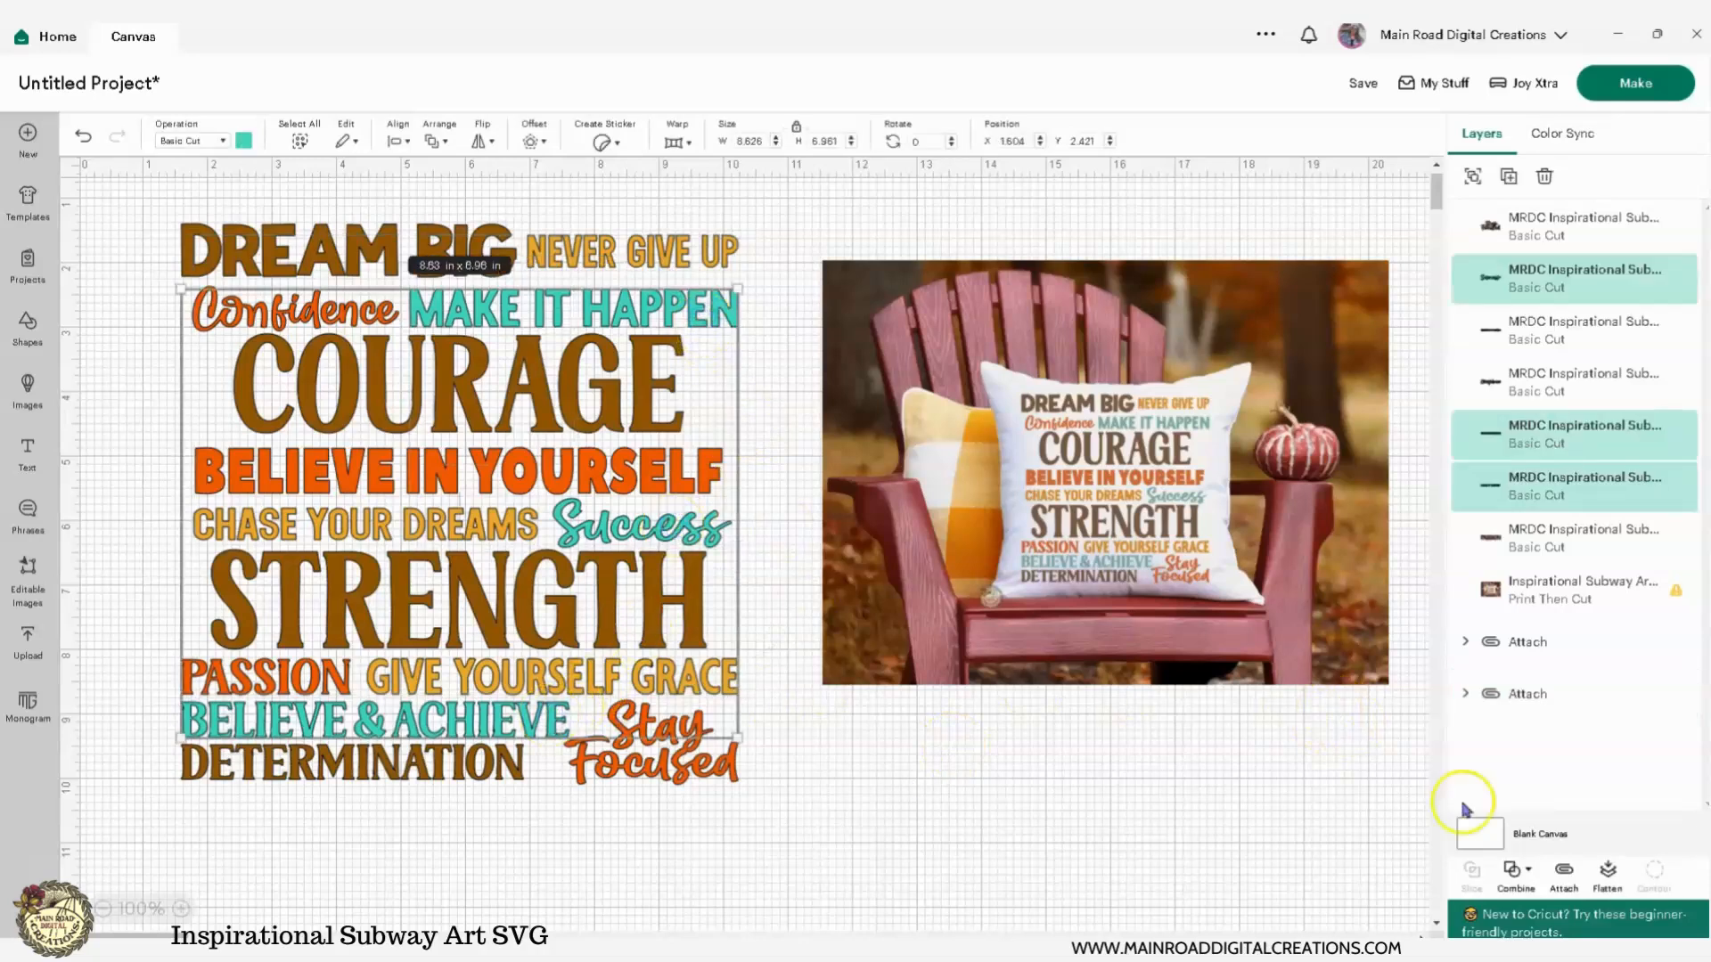
pyautogui.click(1563, 873)
pyautogui.click(1210, 804)
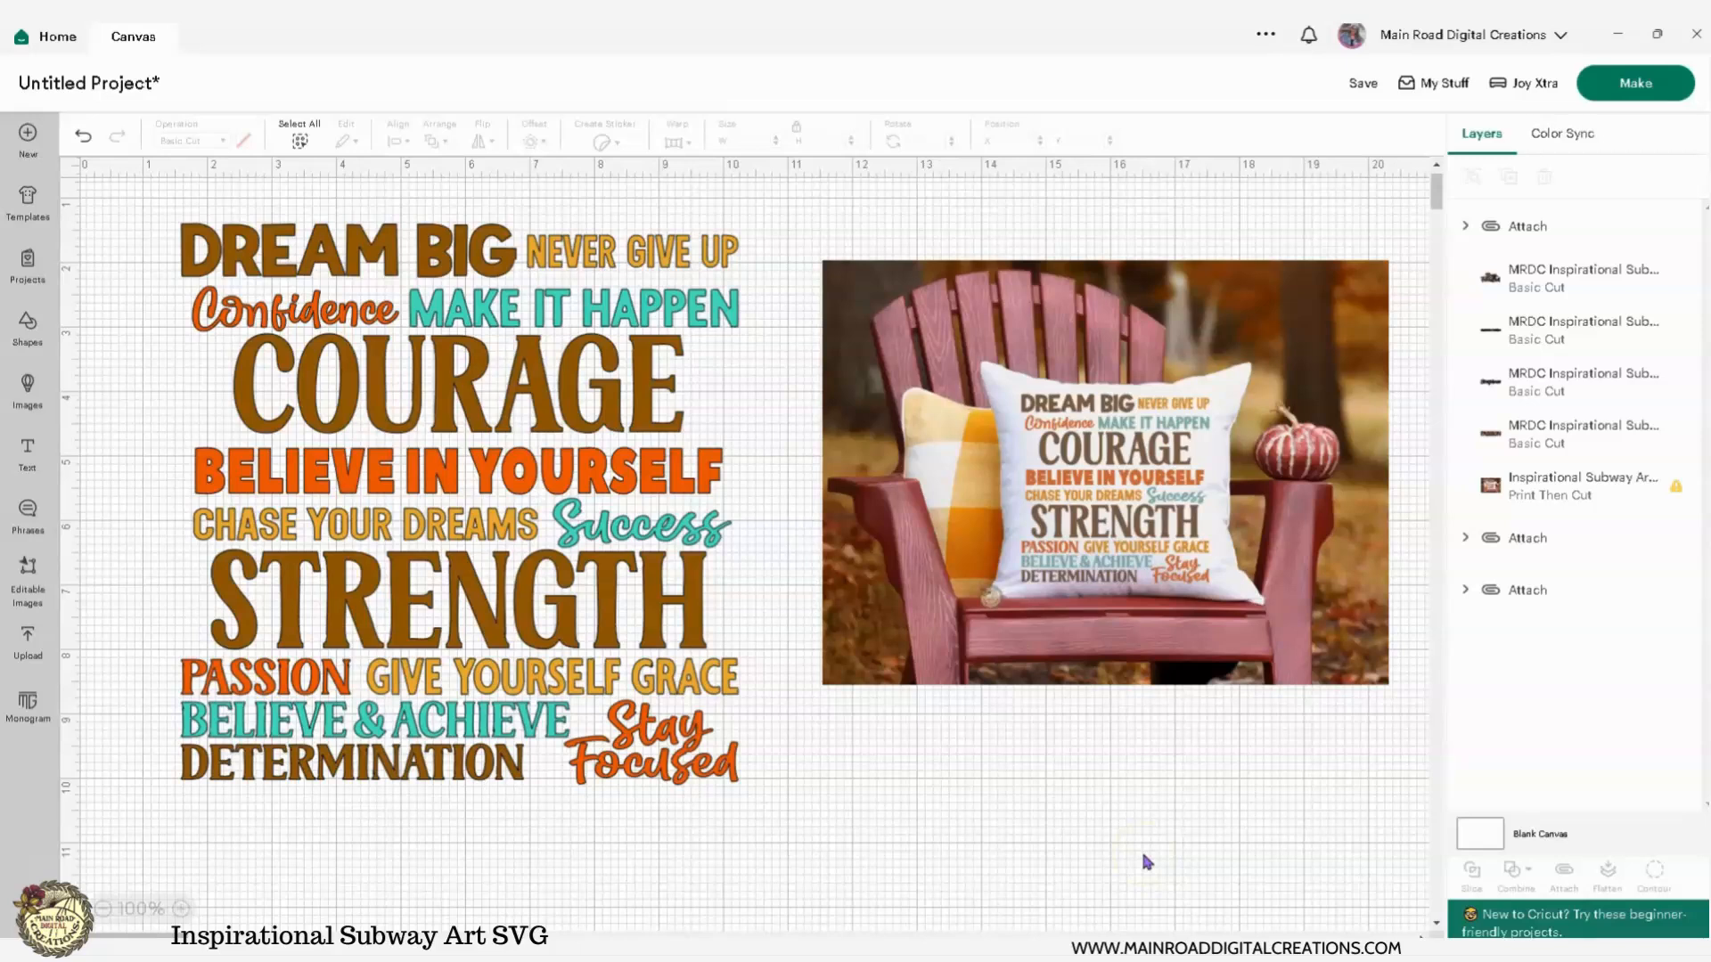
pyautogui.click(298, 296)
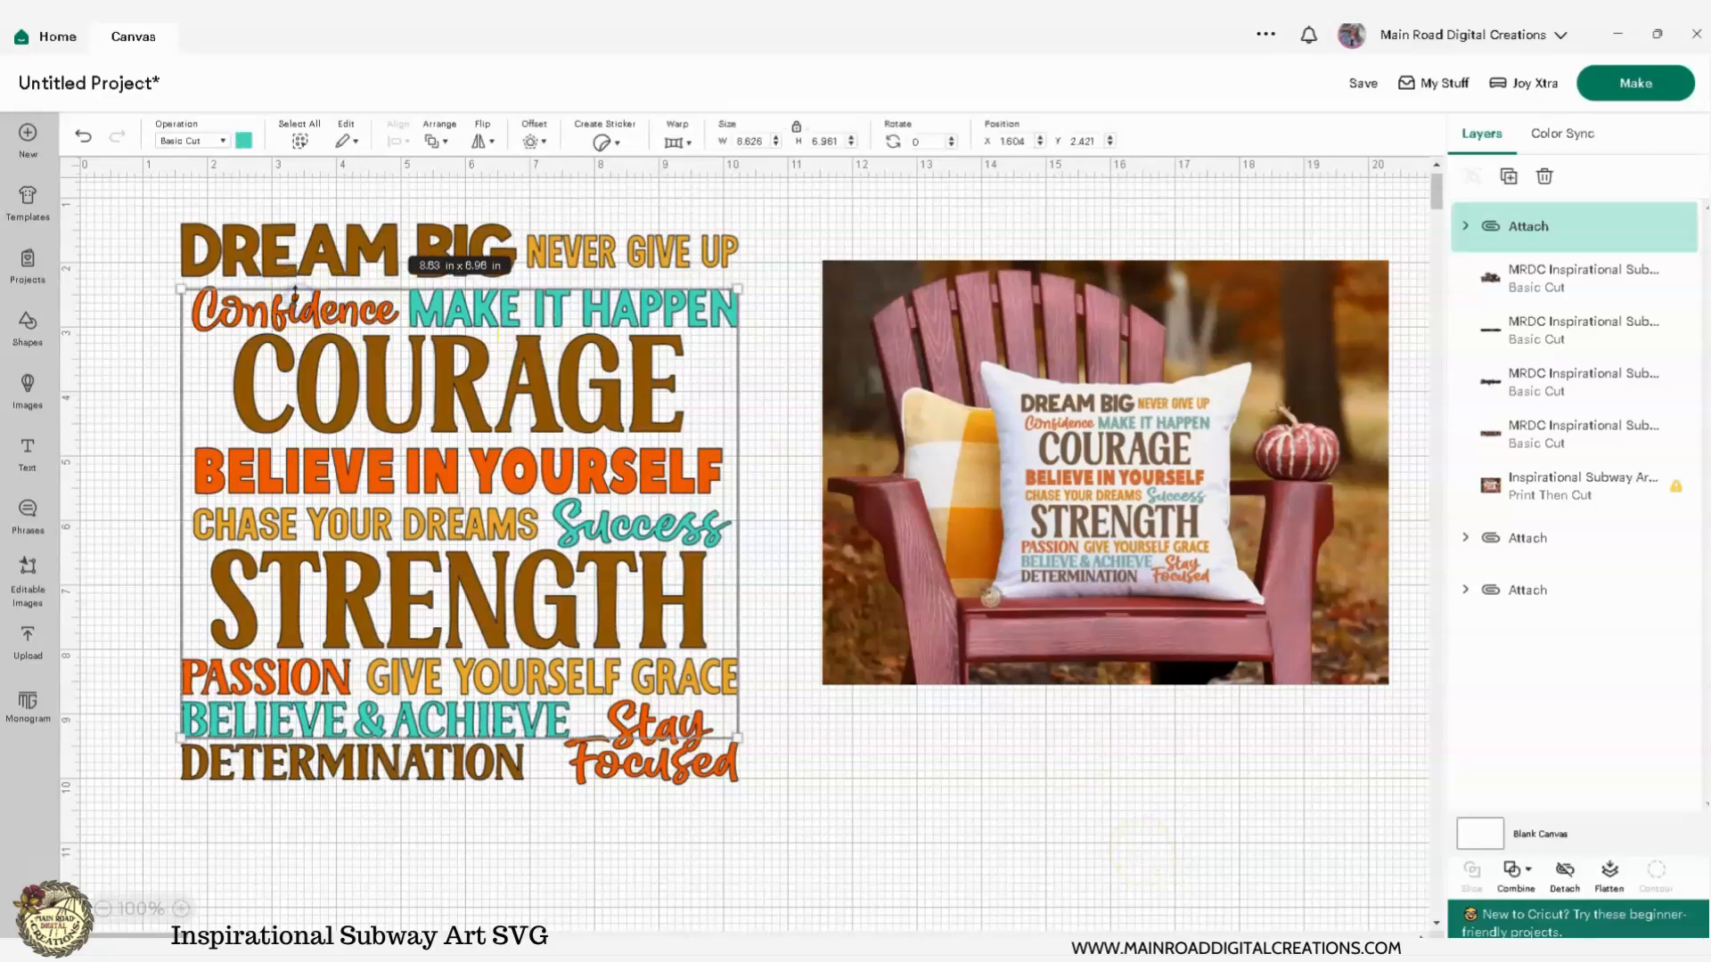
pyautogui.rightClick(298, 295)
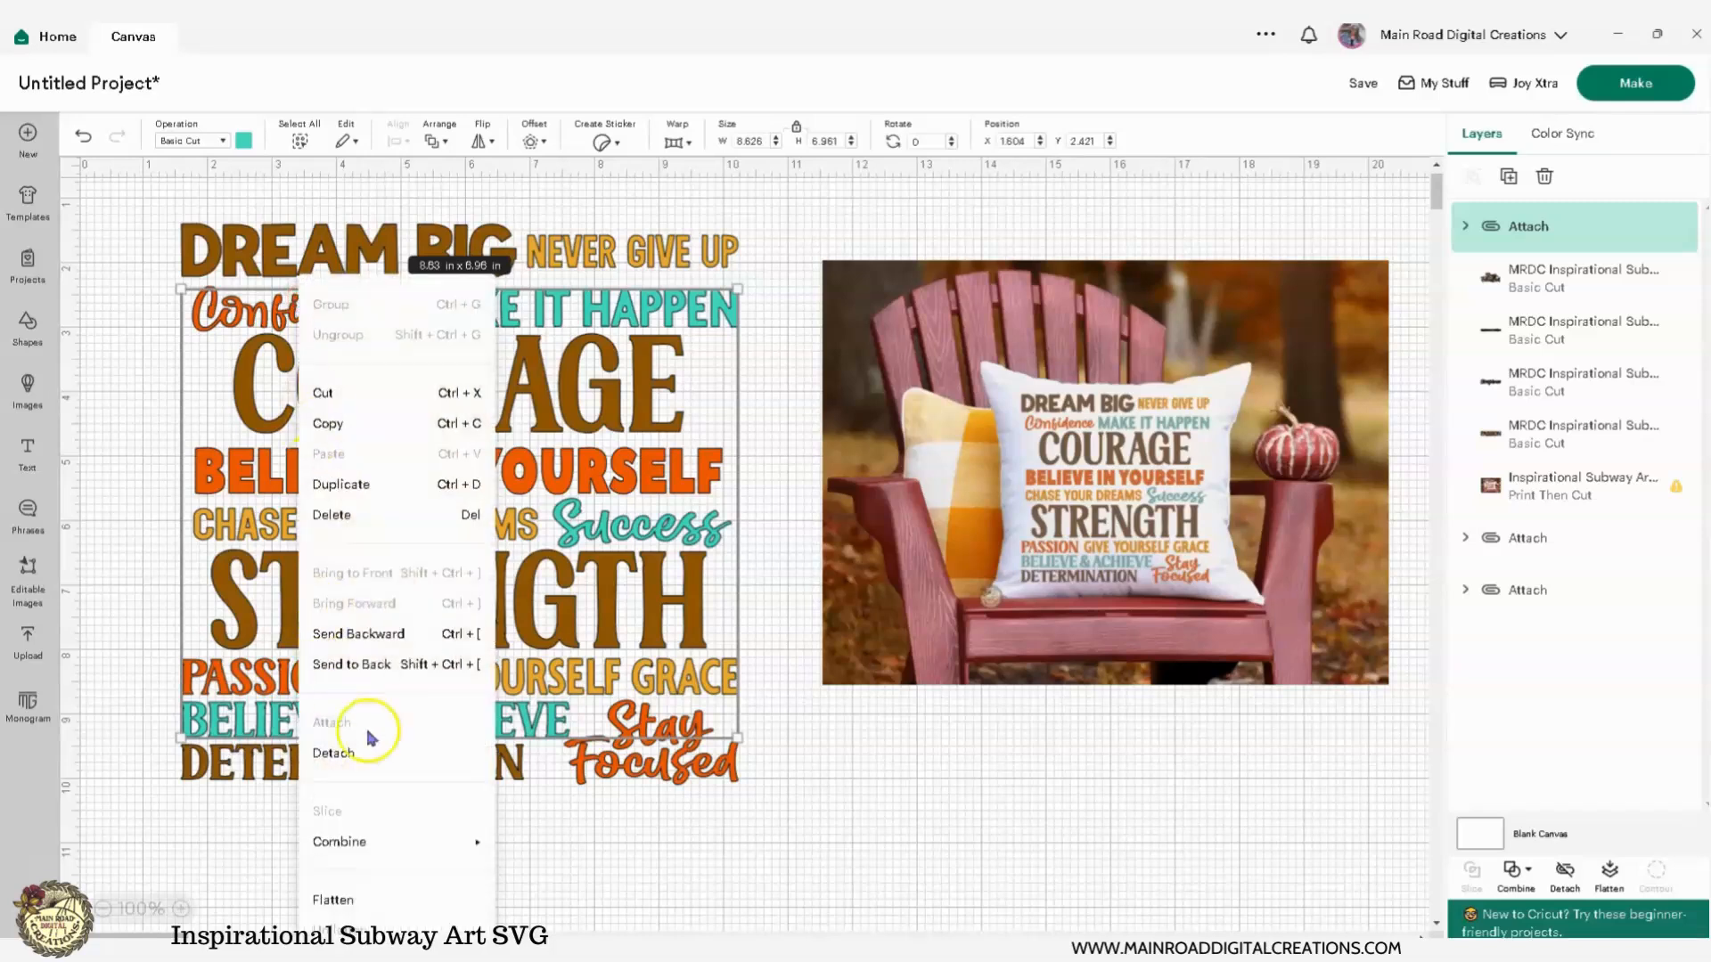
pyautogui.click(364, 661)
pyautogui.click(775, 713)
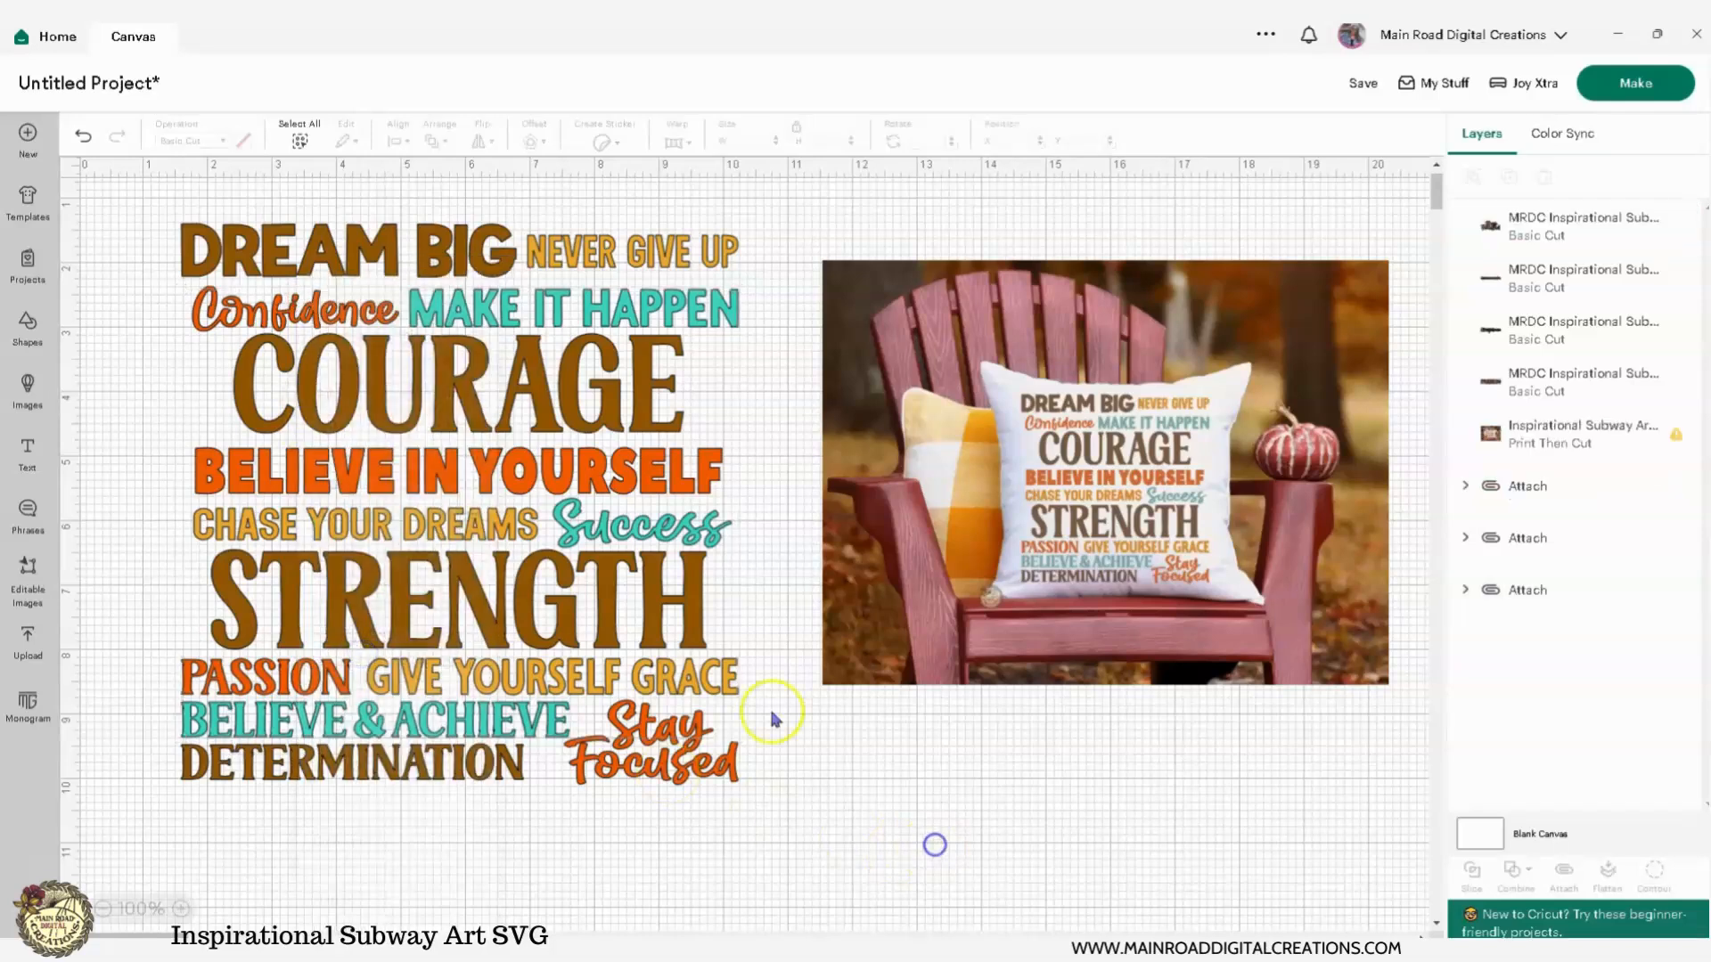
# Step: Send the attached brown group to the back again, behind the golden and turquoise groups
pyautogui.click(559, 389)
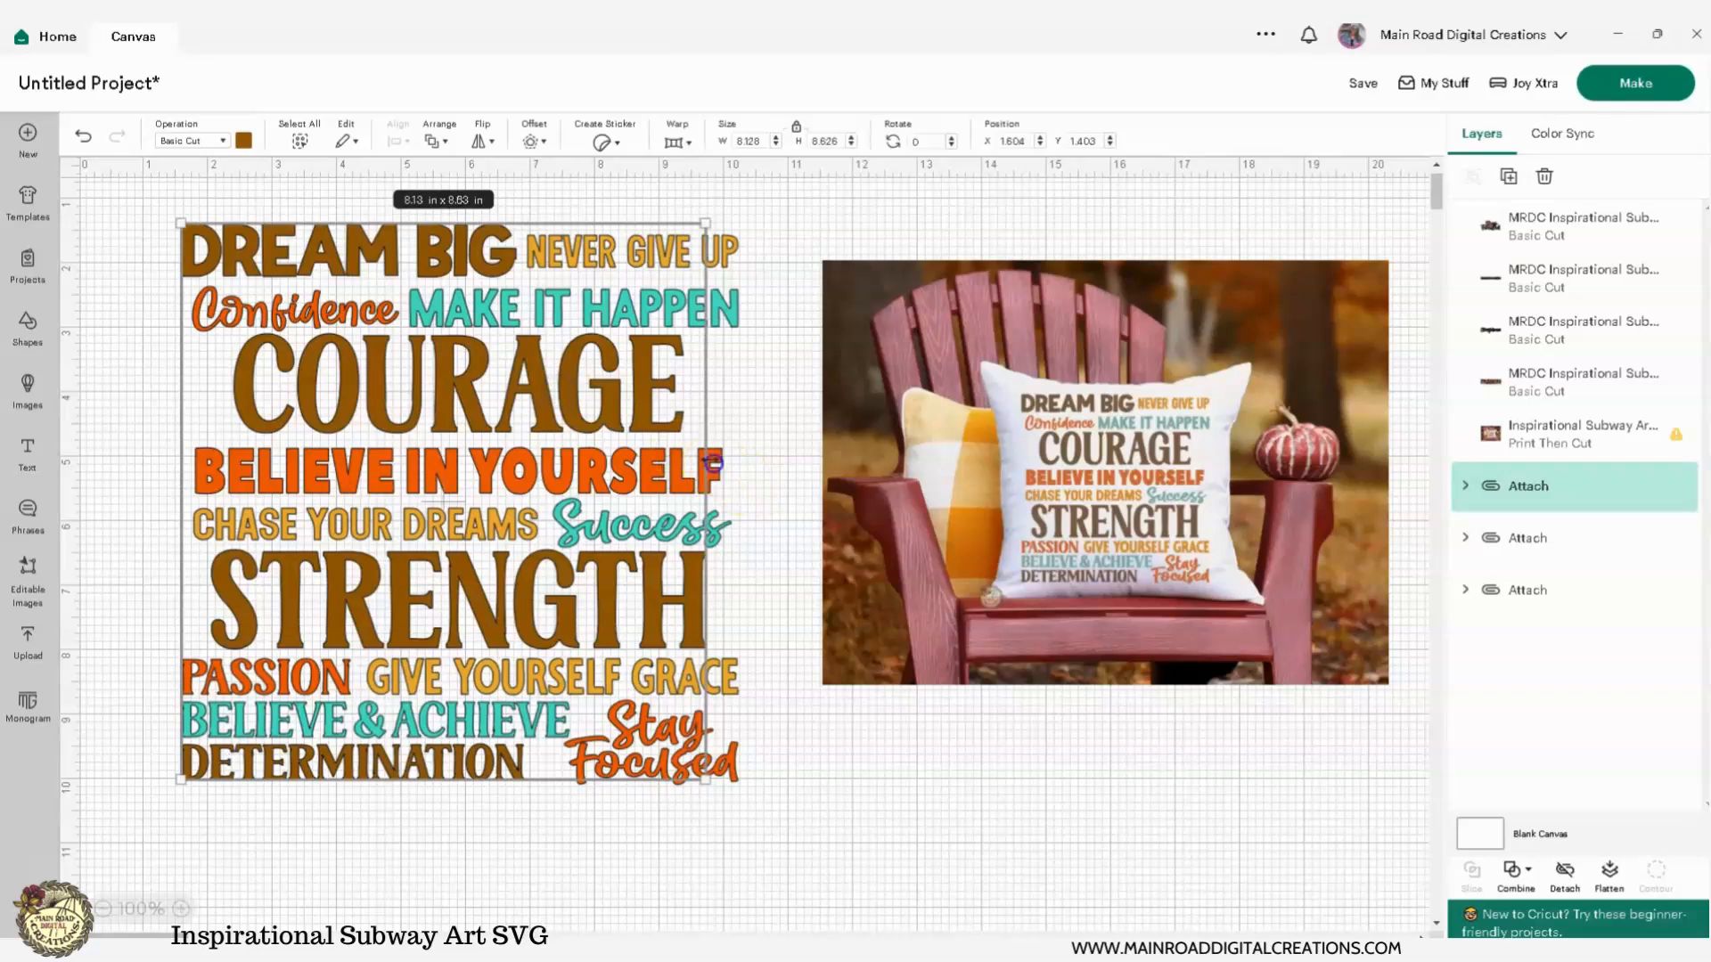
pyautogui.rightClick(449, 275)
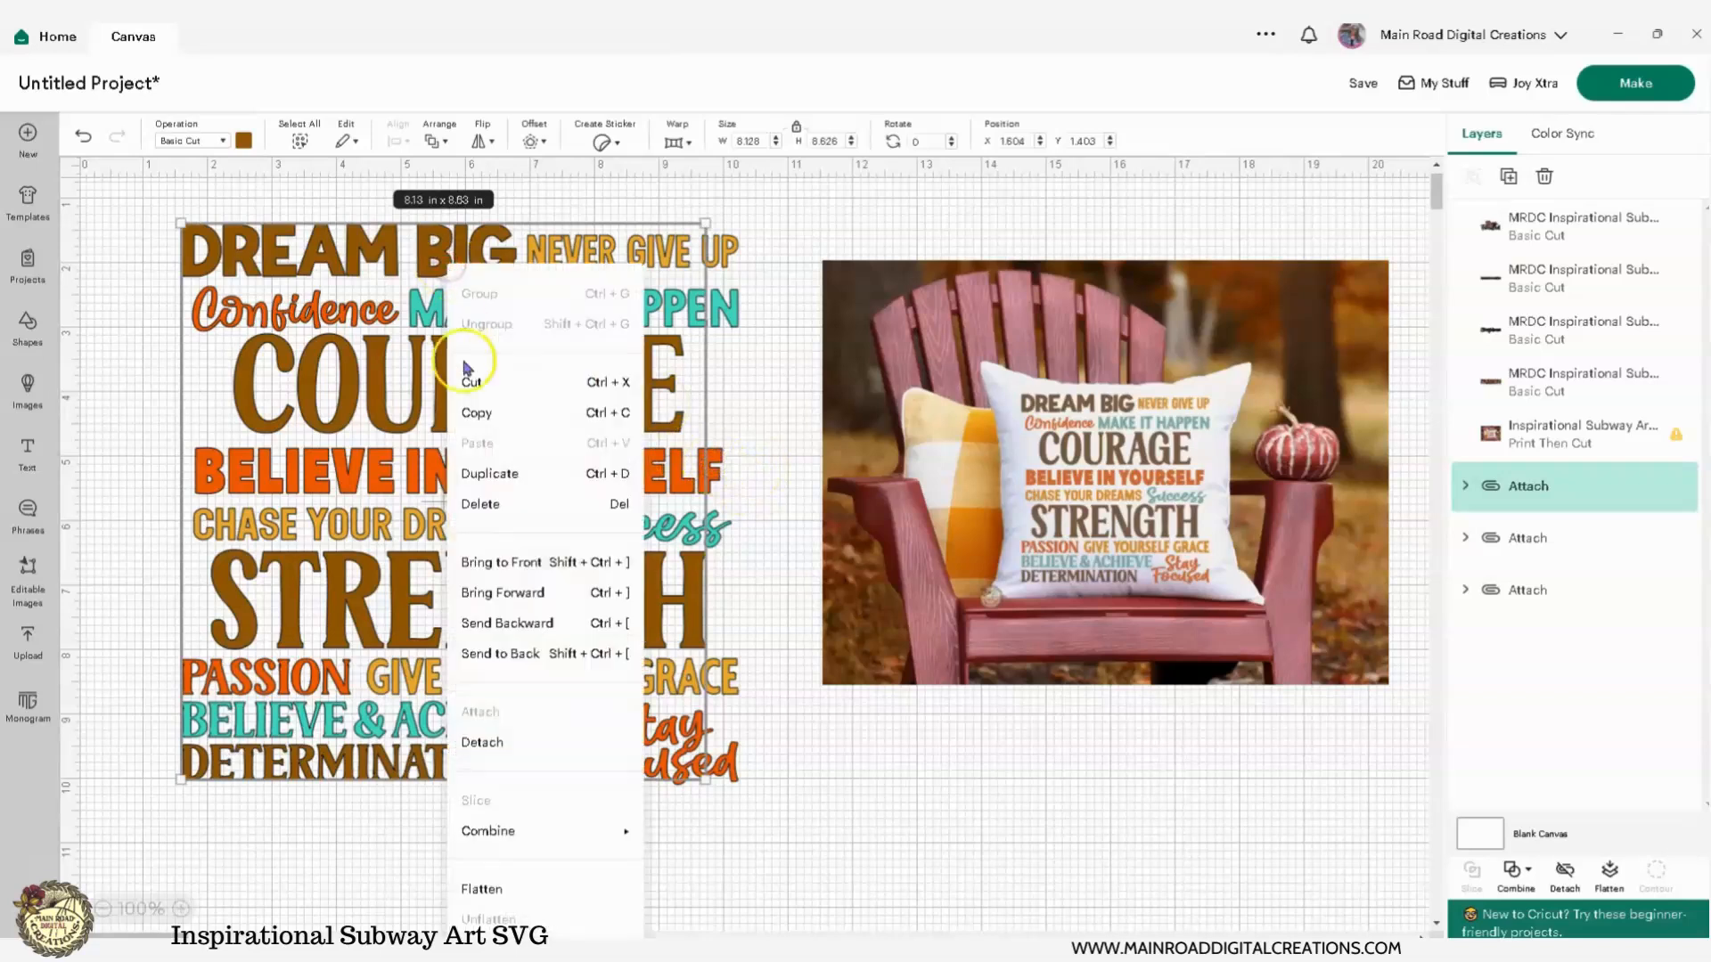
pyautogui.click(523, 656)
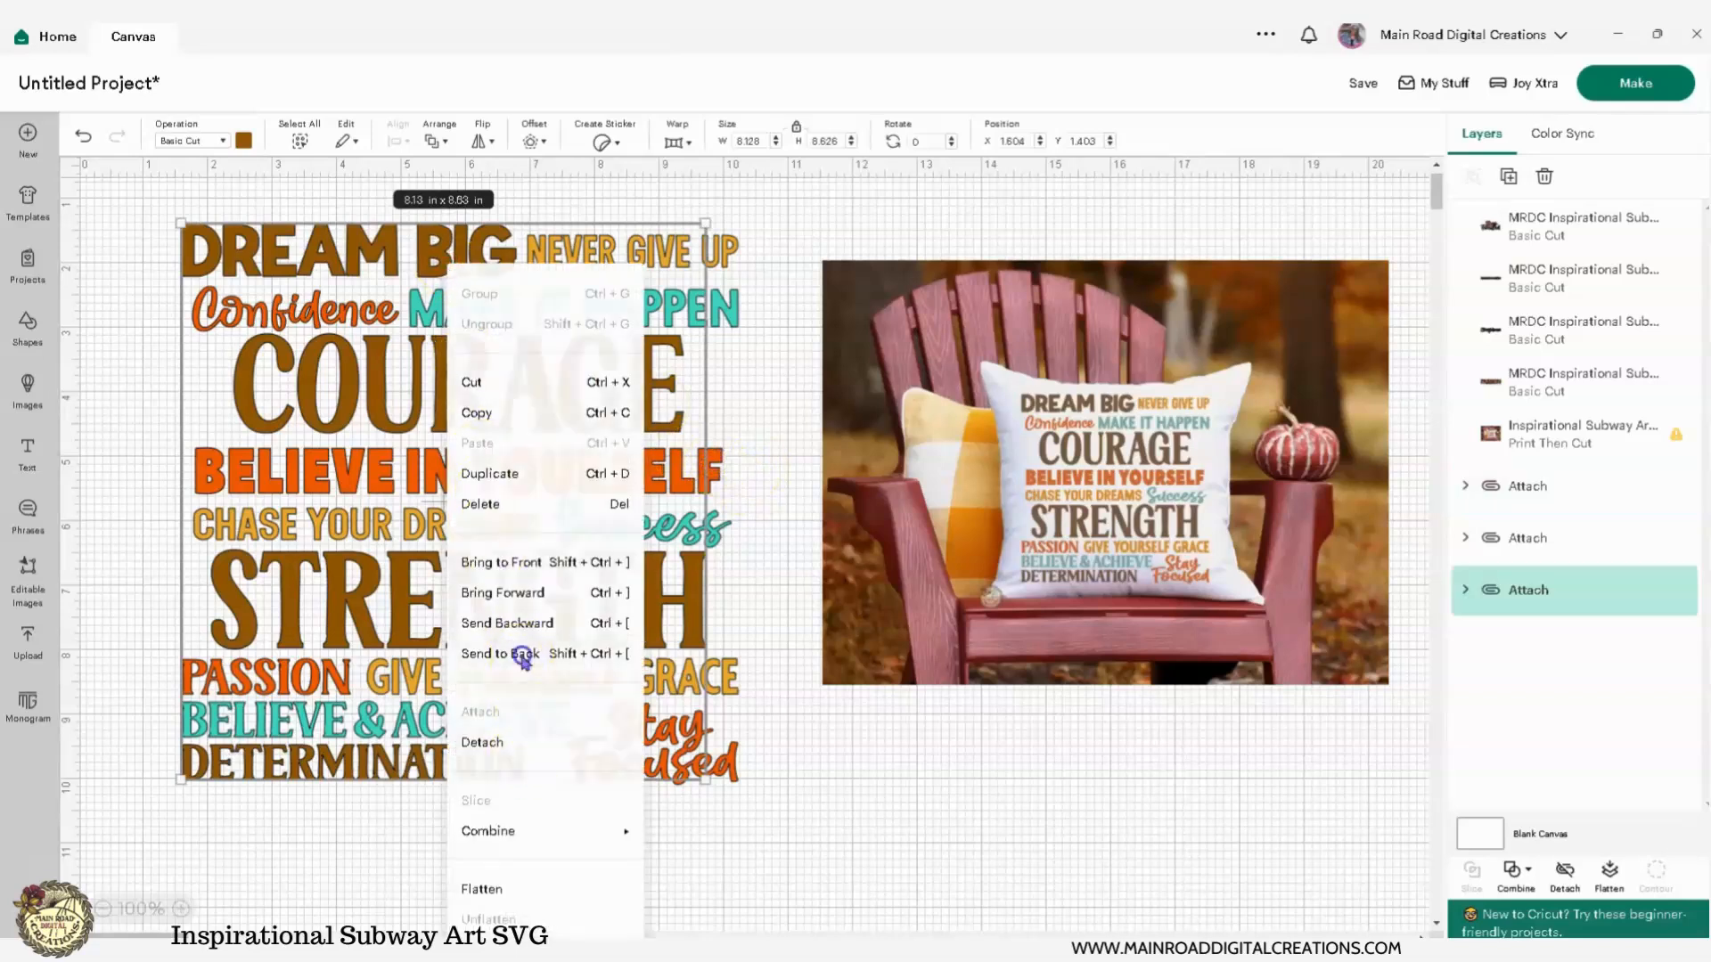
pyautogui.click(834, 795)
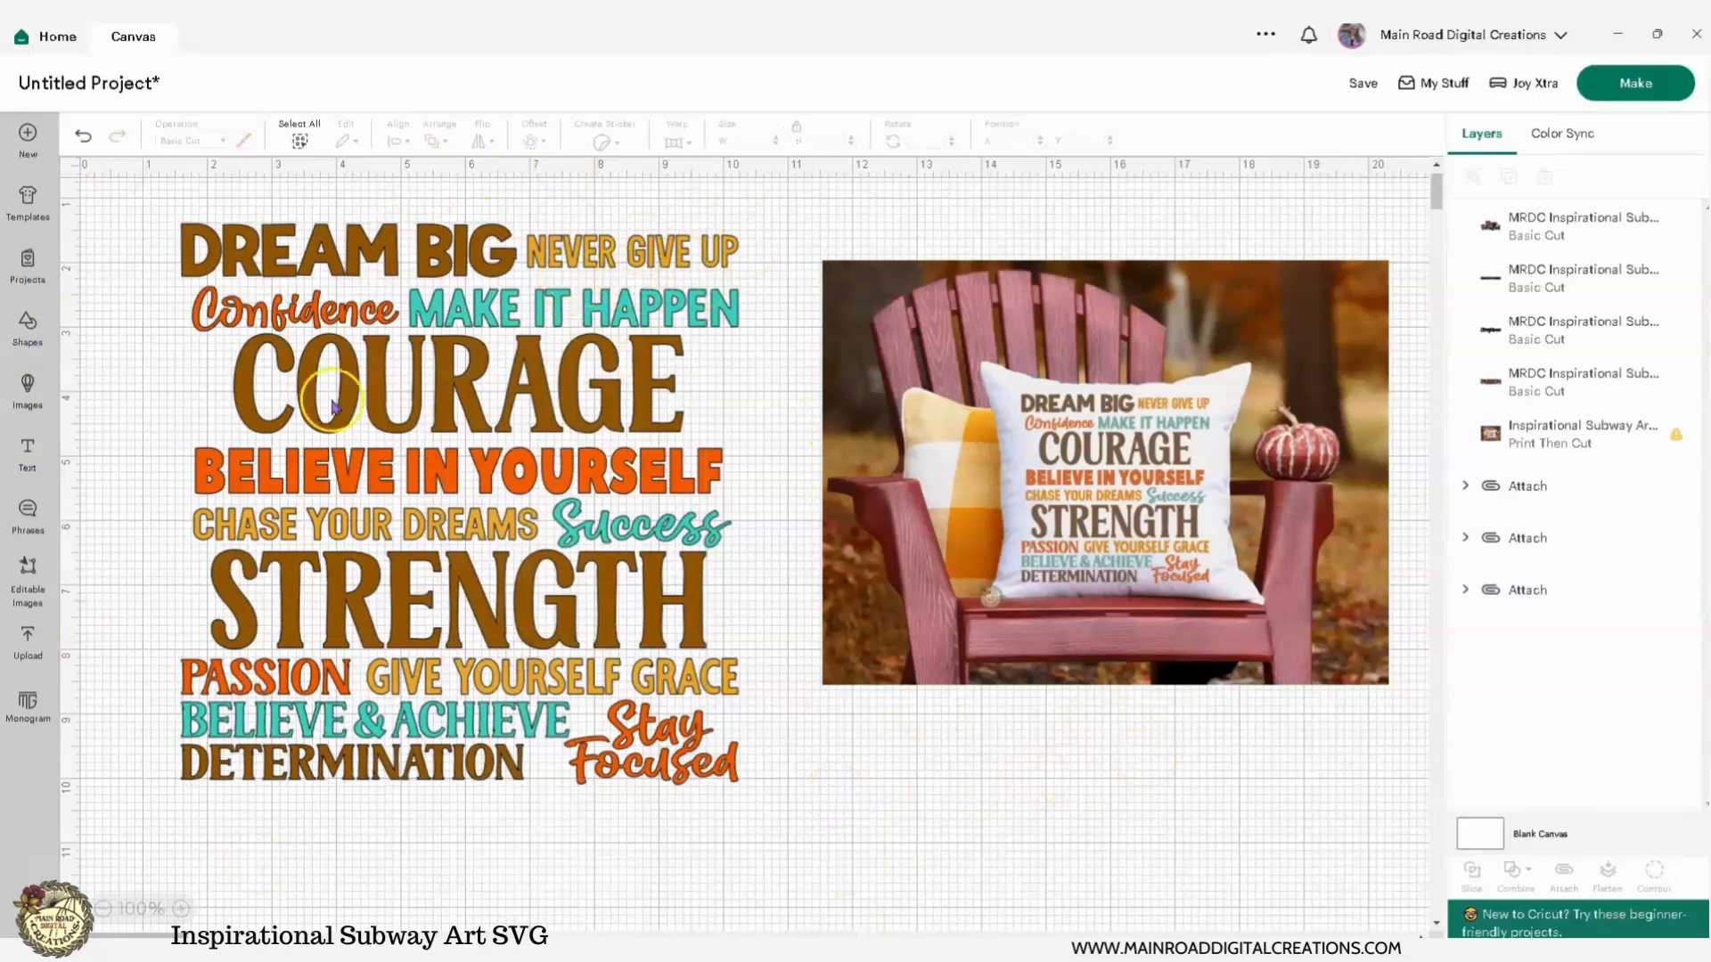
# Step: Attach the orange phrases BELIEVE IN YOURSELF, Confidence and PASSION to each other
pyautogui.click(1602, 290)
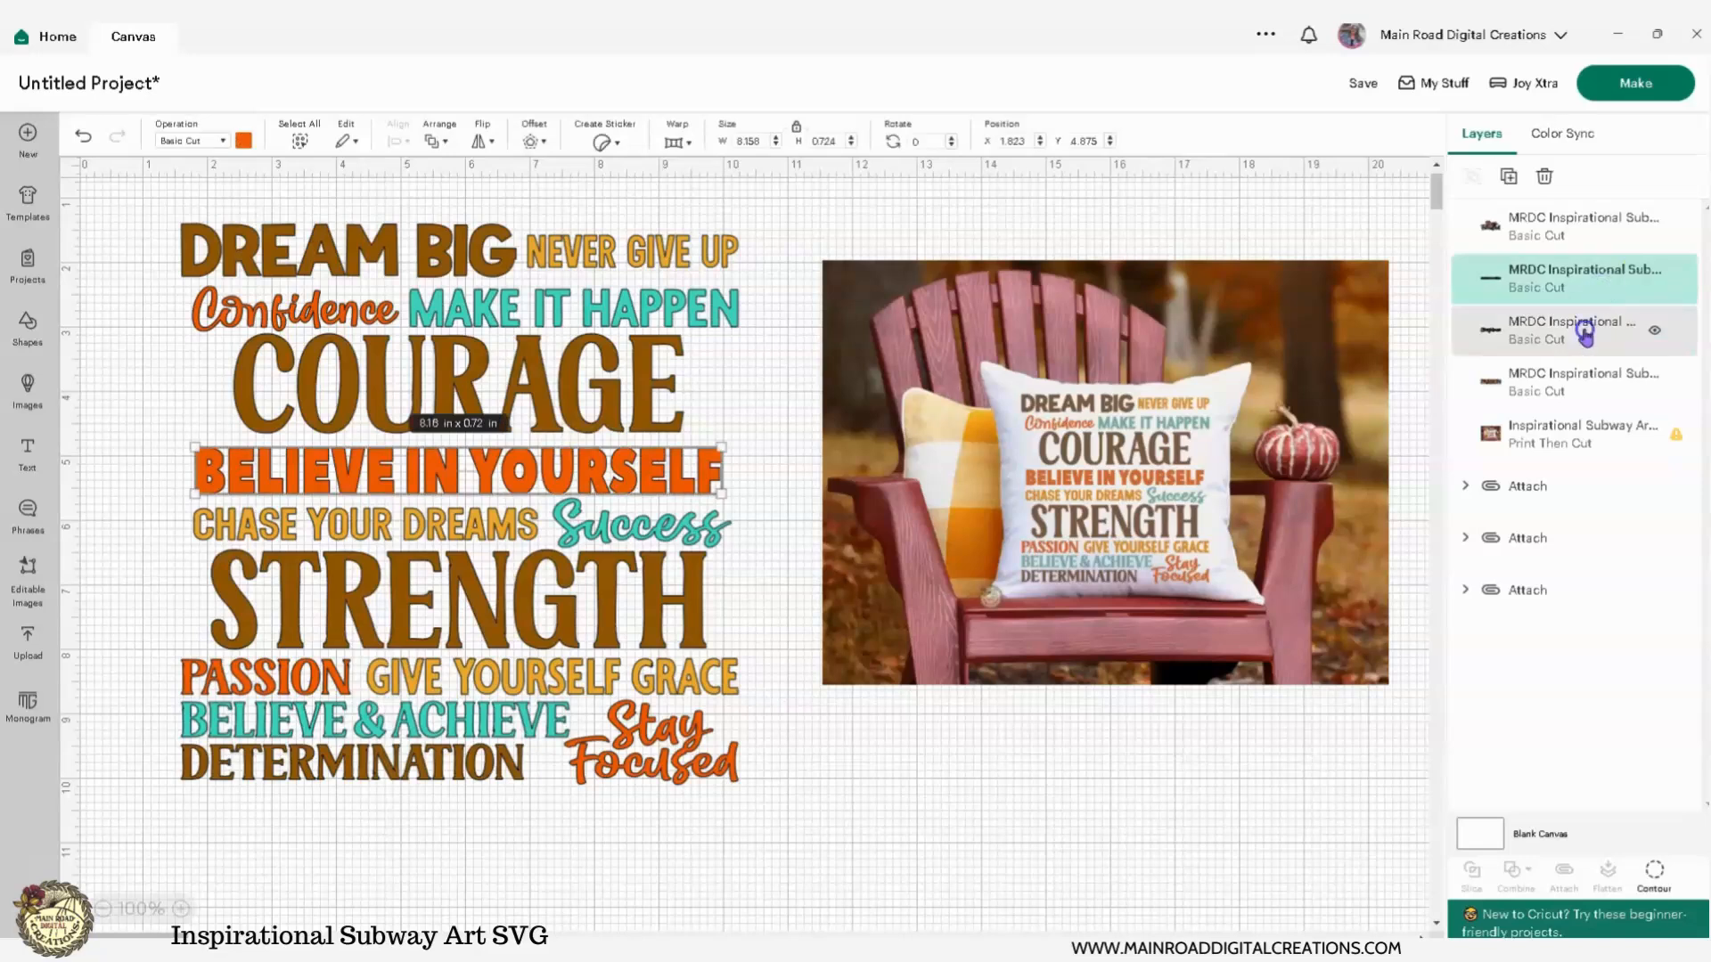
pyautogui.keyDown('shift'); pyautogui.click(1588, 329); pyautogui.keyUp('shift')
pyautogui.keyDown('shift'); pyautogui.click(1592, 379); pyautogui.keyUp('shift')
pyautogui.click(1565, 873)
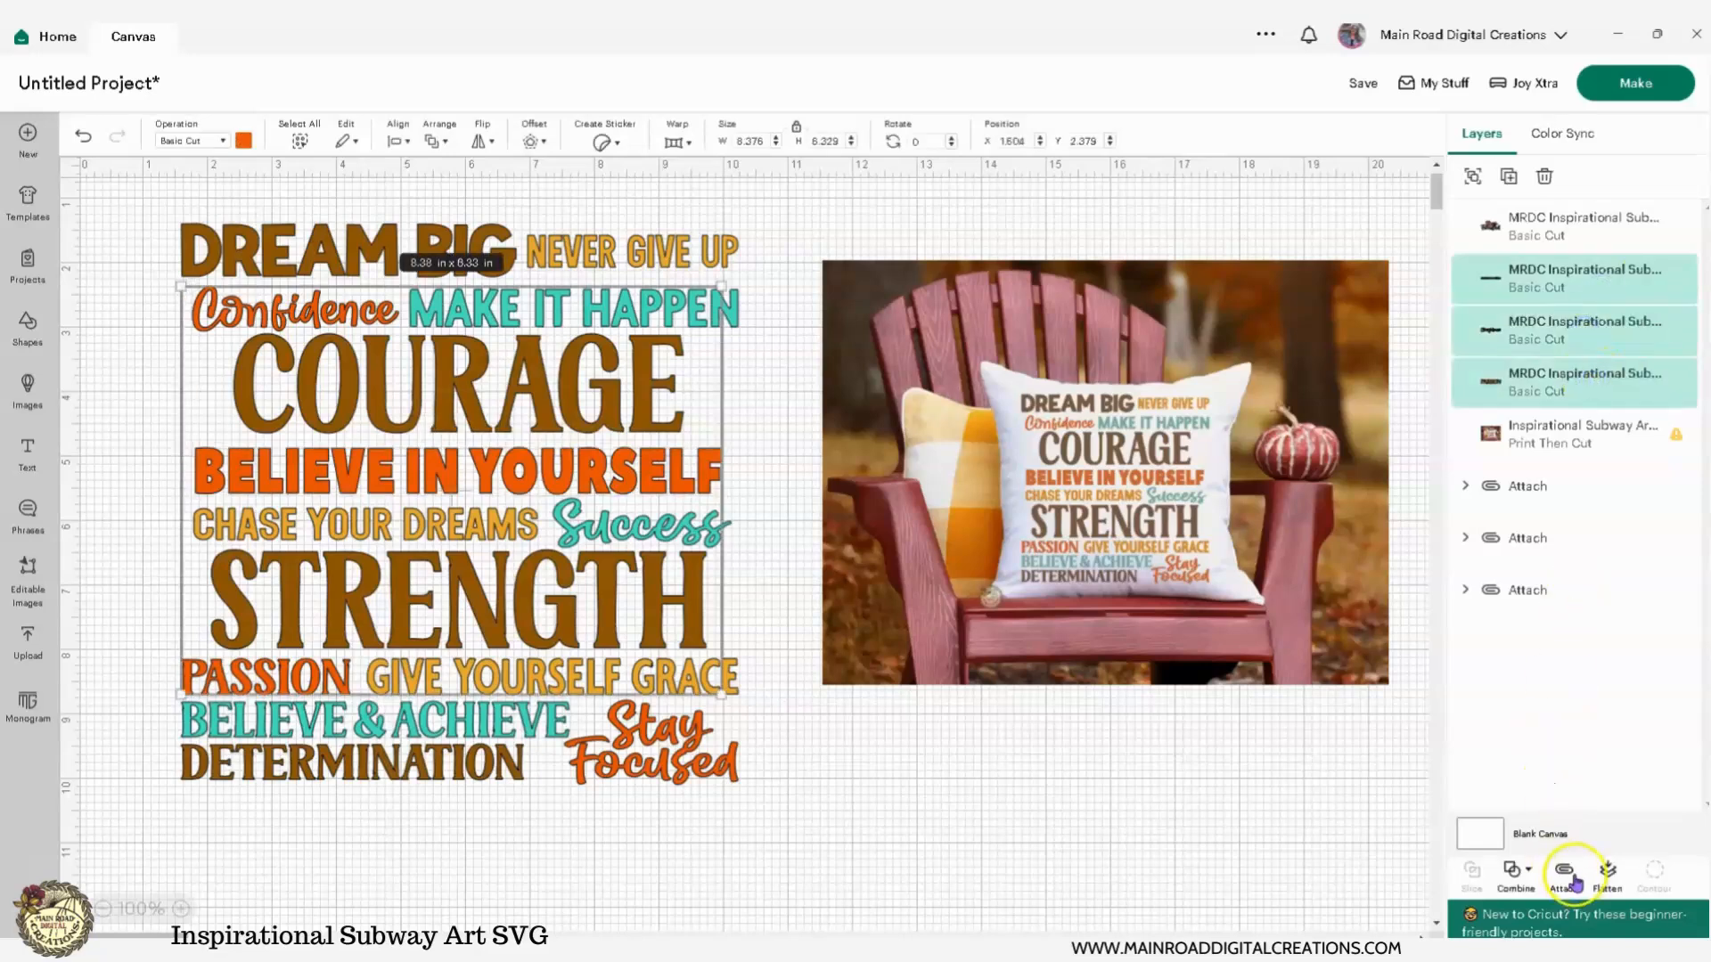
pyautogui.click(1045, 784)
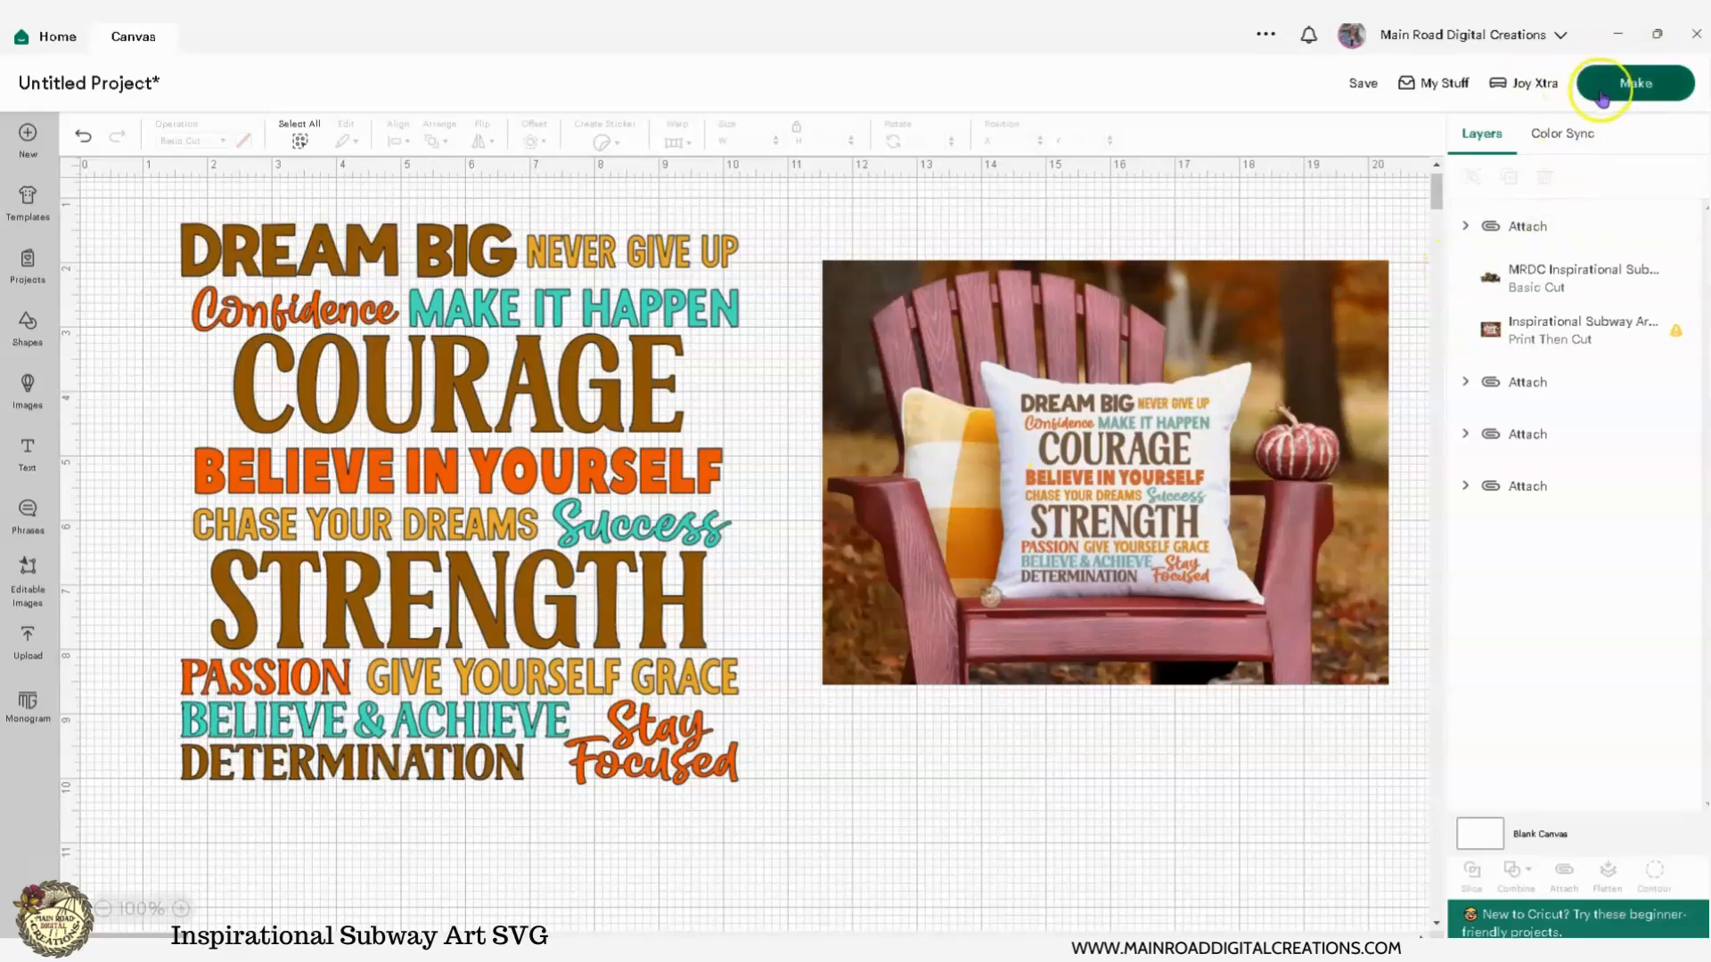
# Step: Proceed to mat preparation without saving the project, and compare the Print Then Cut photo mat with the orange Basic Cut mat
pyautogui.click(1625, 82)
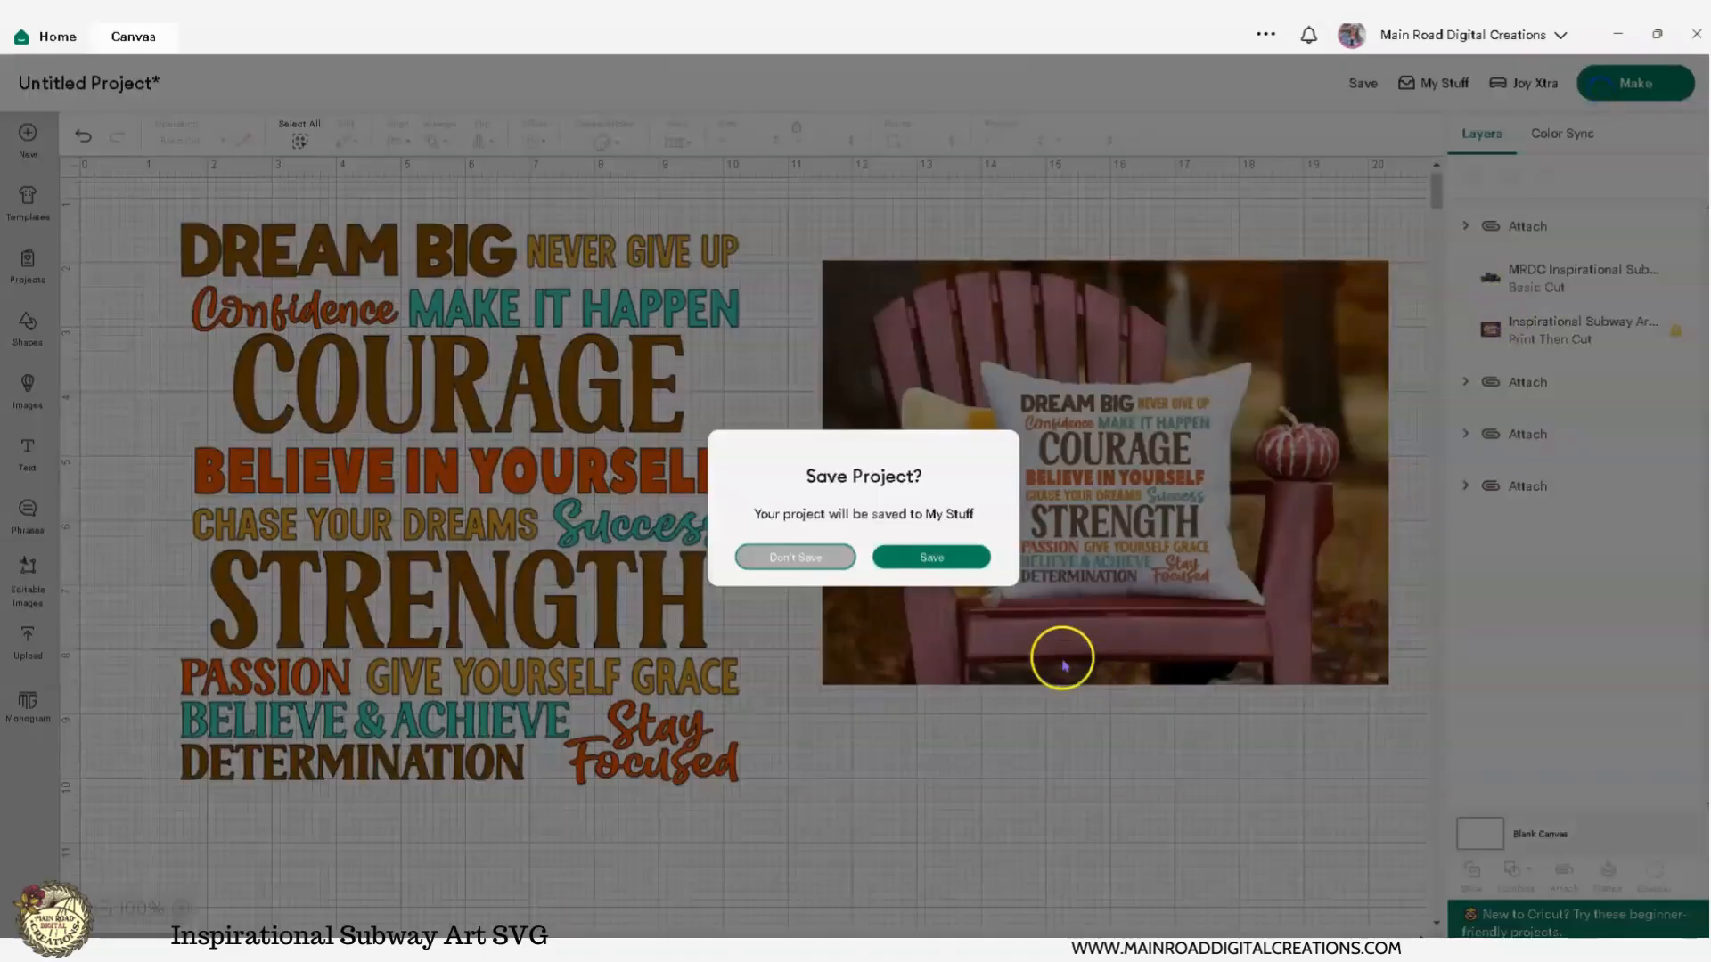
pyautogui.click(806, 558)
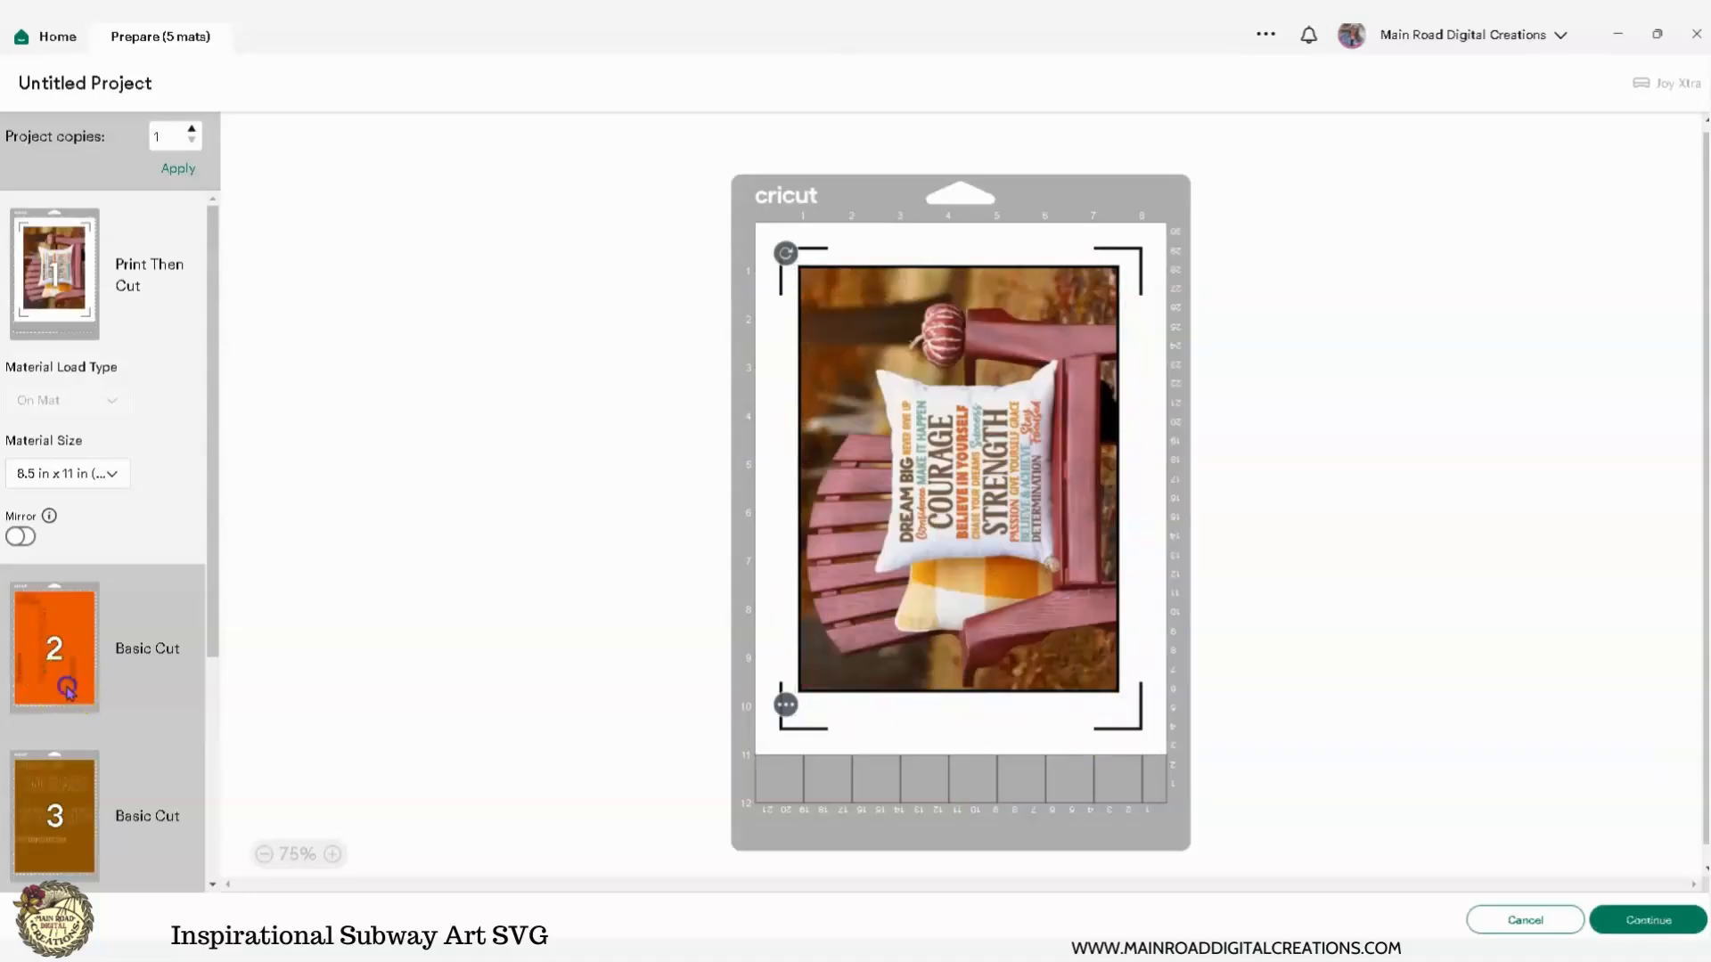
pyautogui.click(66, 691)
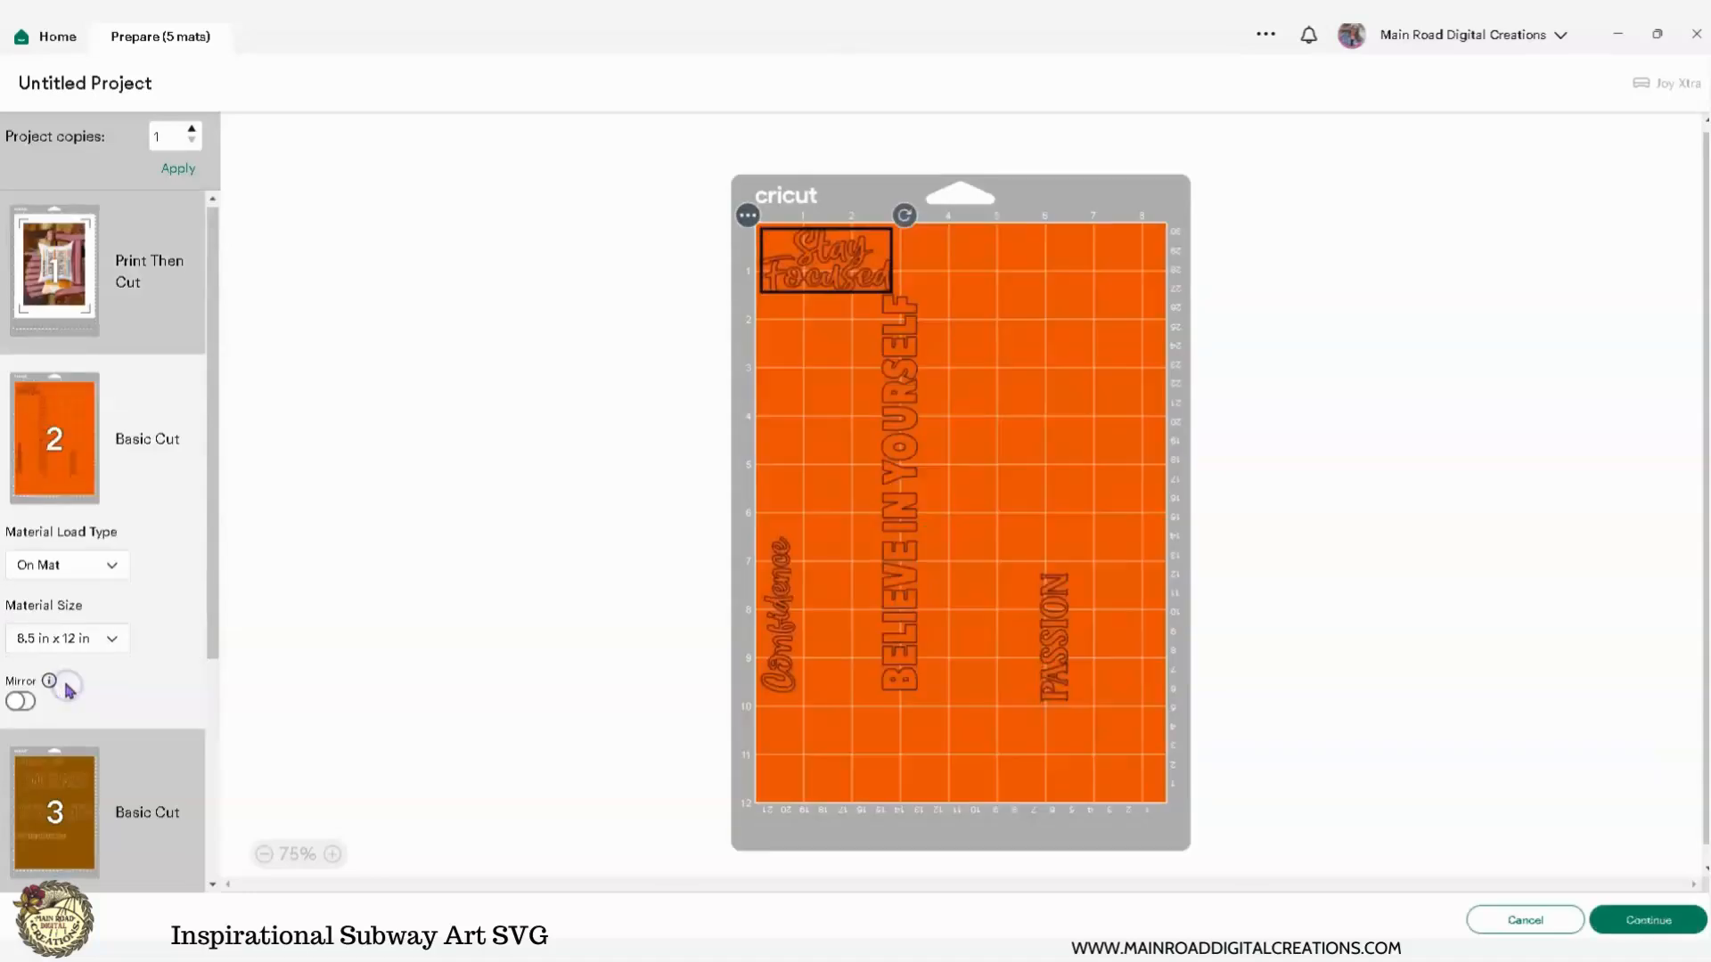
pyautogui.click(49, 268)
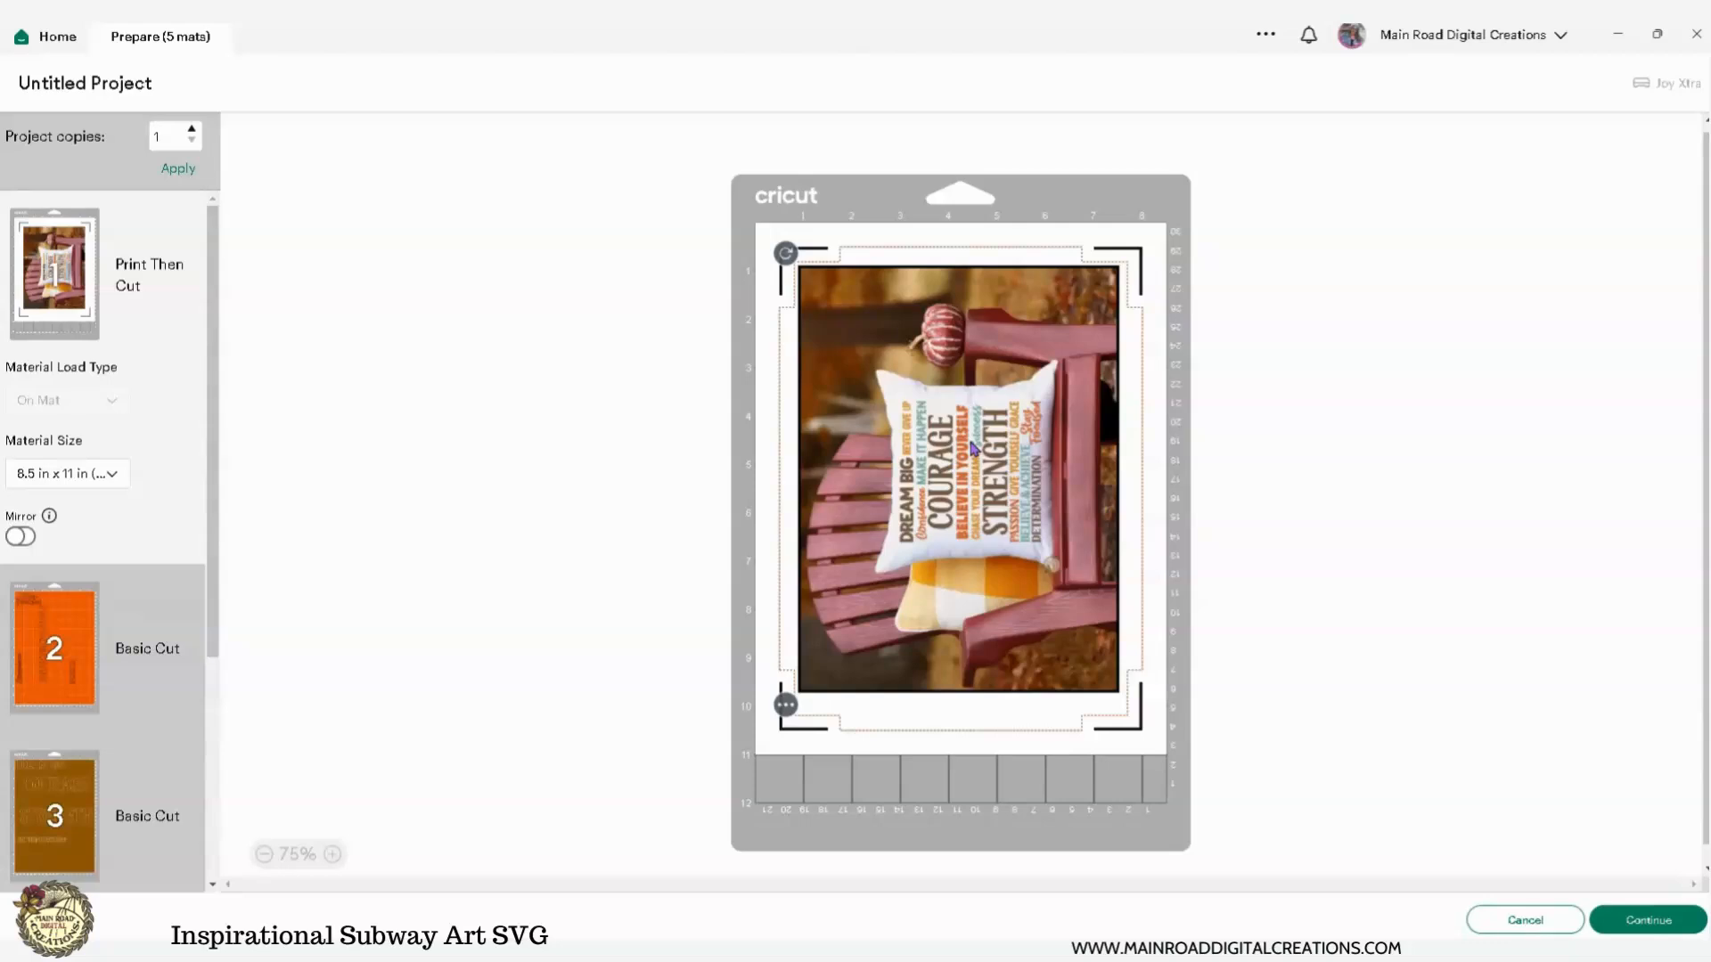
pyautogui.click(44, 650)
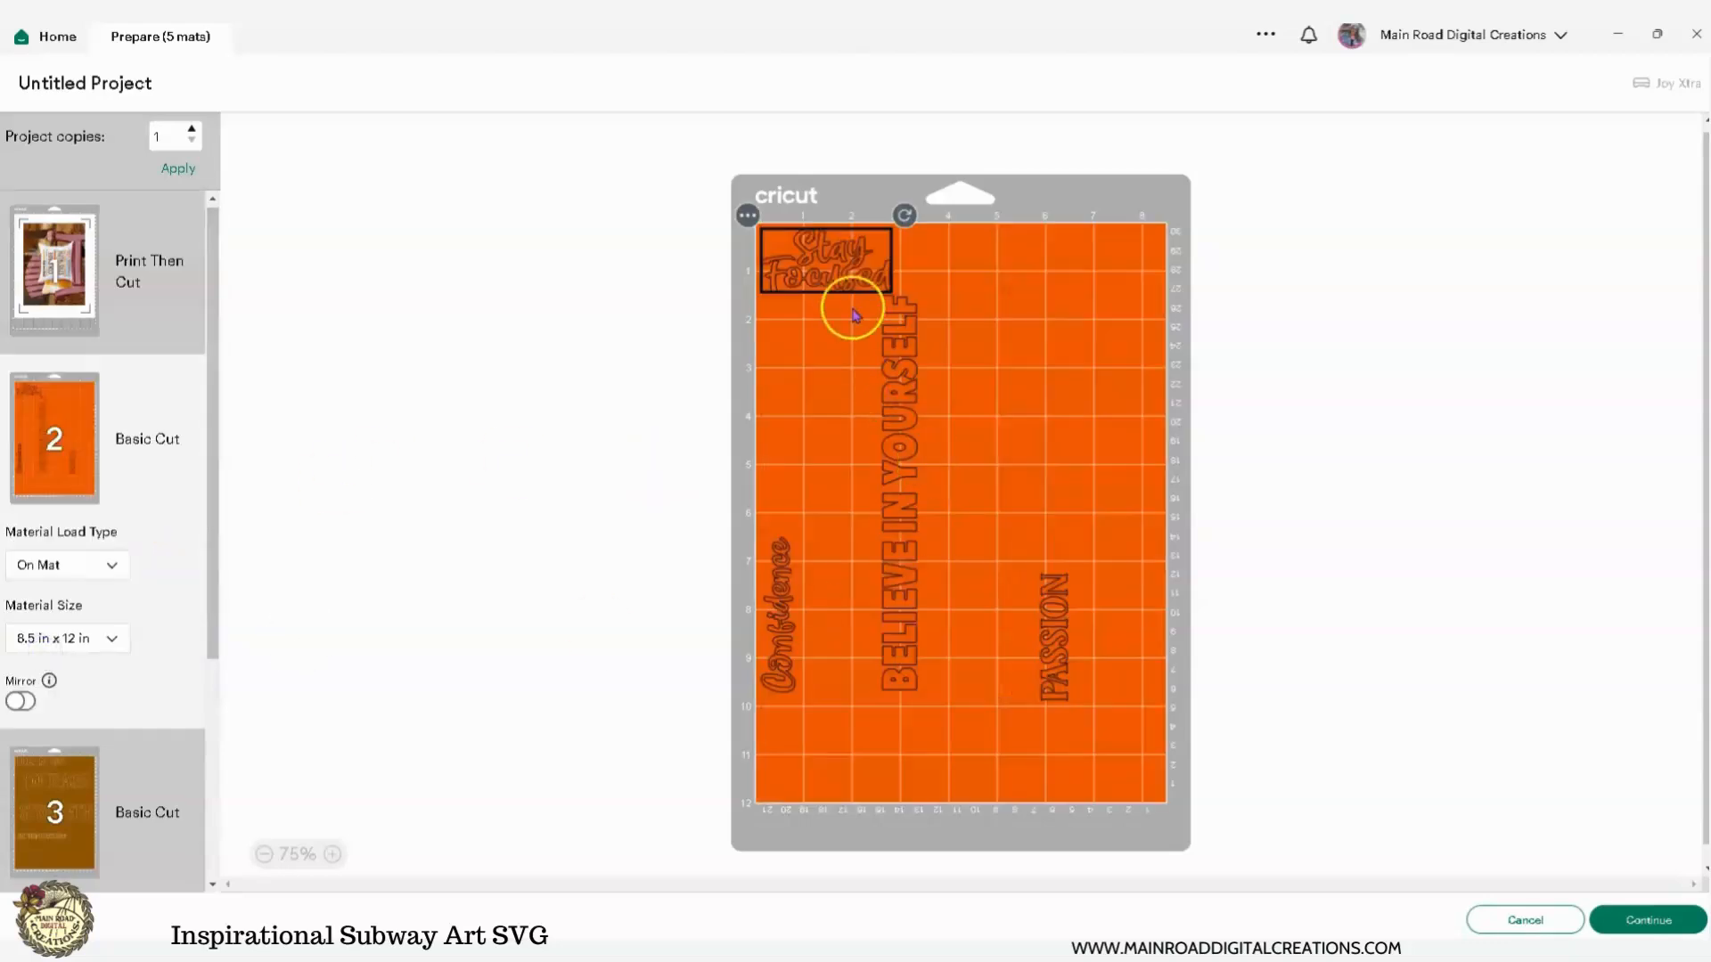
# Step: Inspect the brown and golden mats, shifting the brown phrases down about 1 in on their mat, and return to the canvas
pyautogui.click(58, 766)
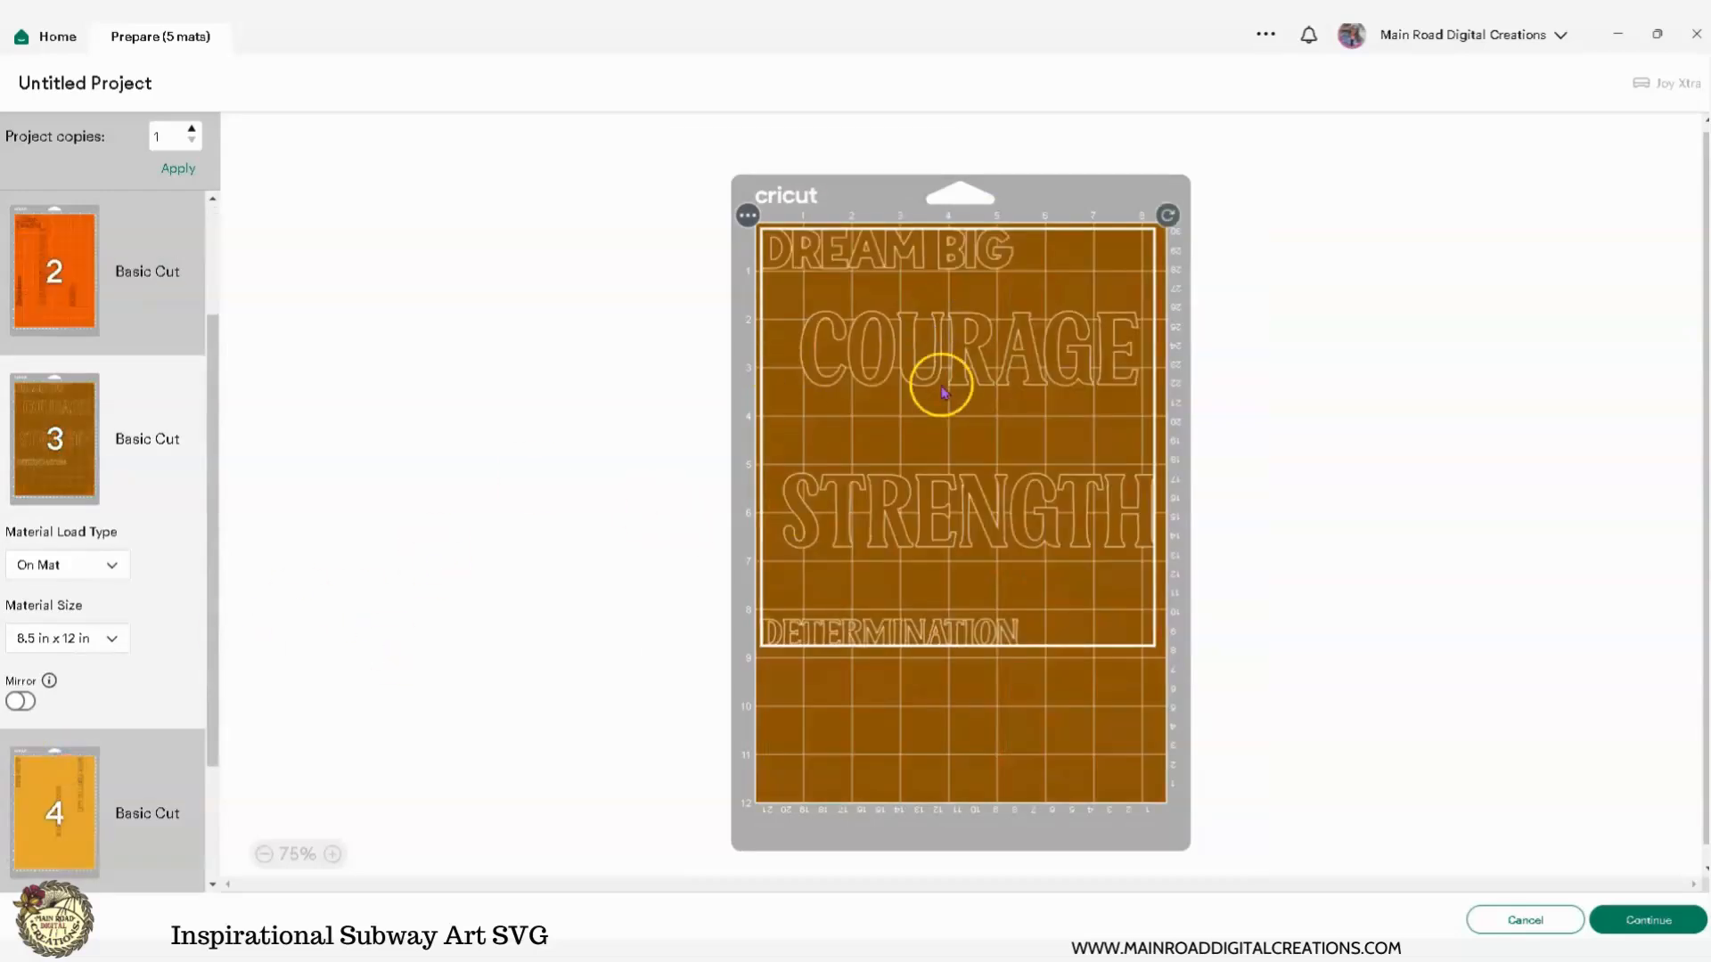
pyautogui.moveTo(920, 378); pyautogui.dragTo(919, 418)
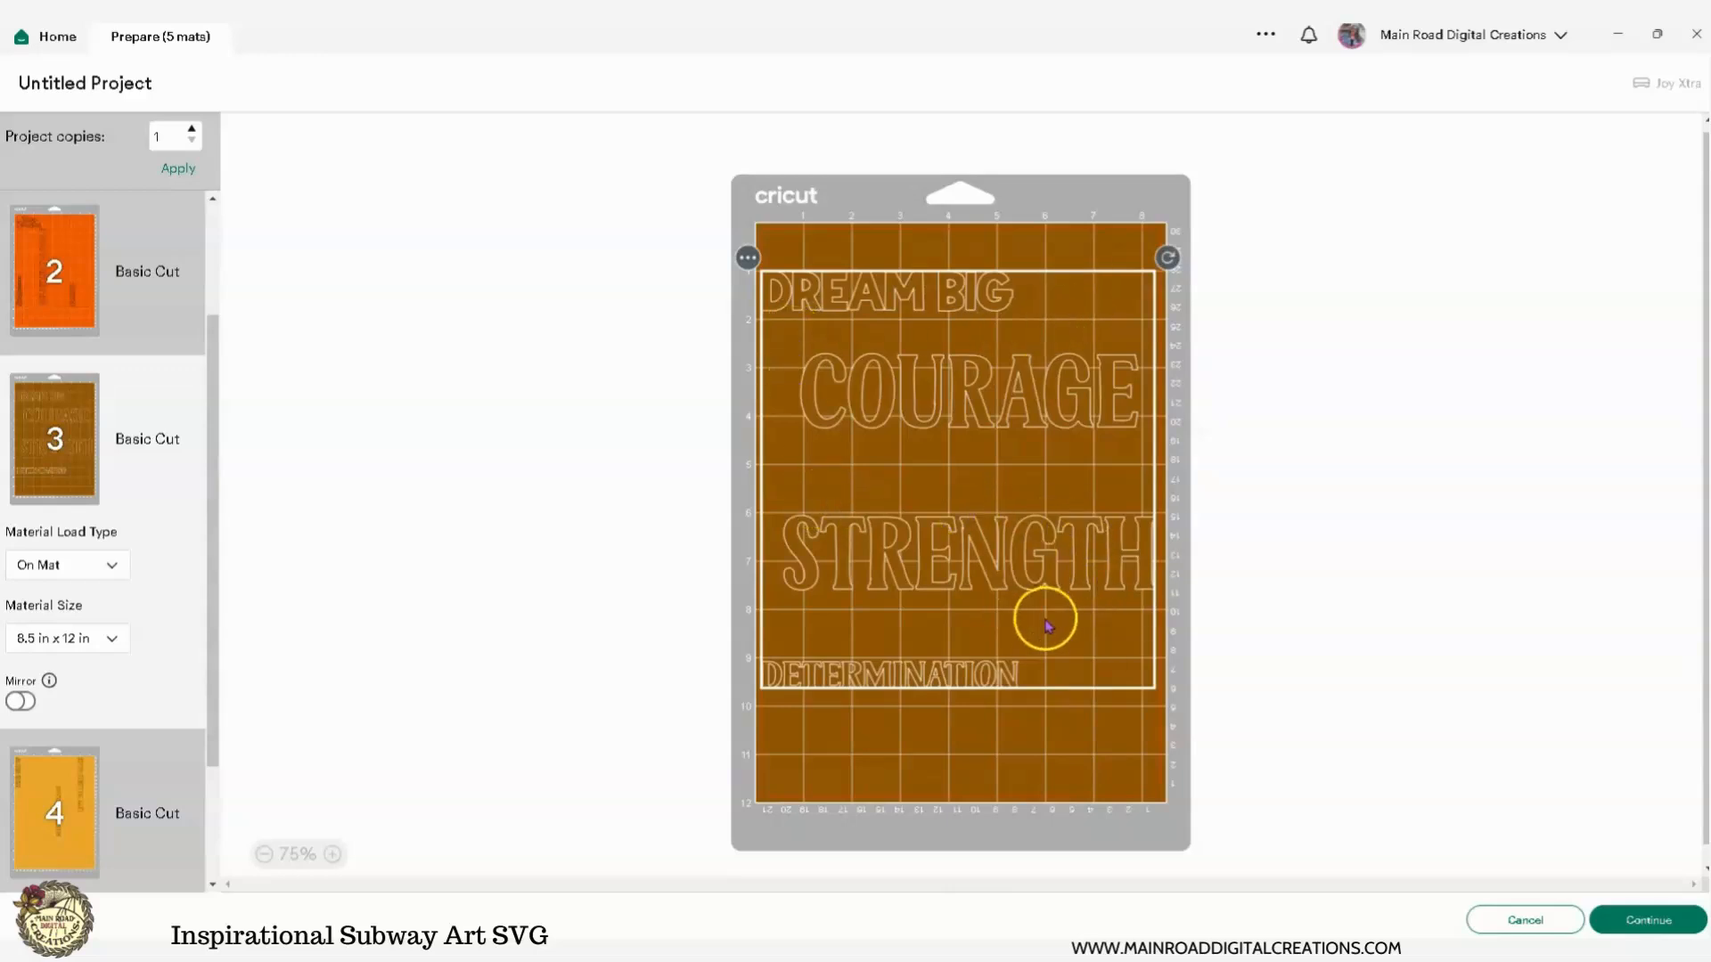
pyautogui.click(51, 802)
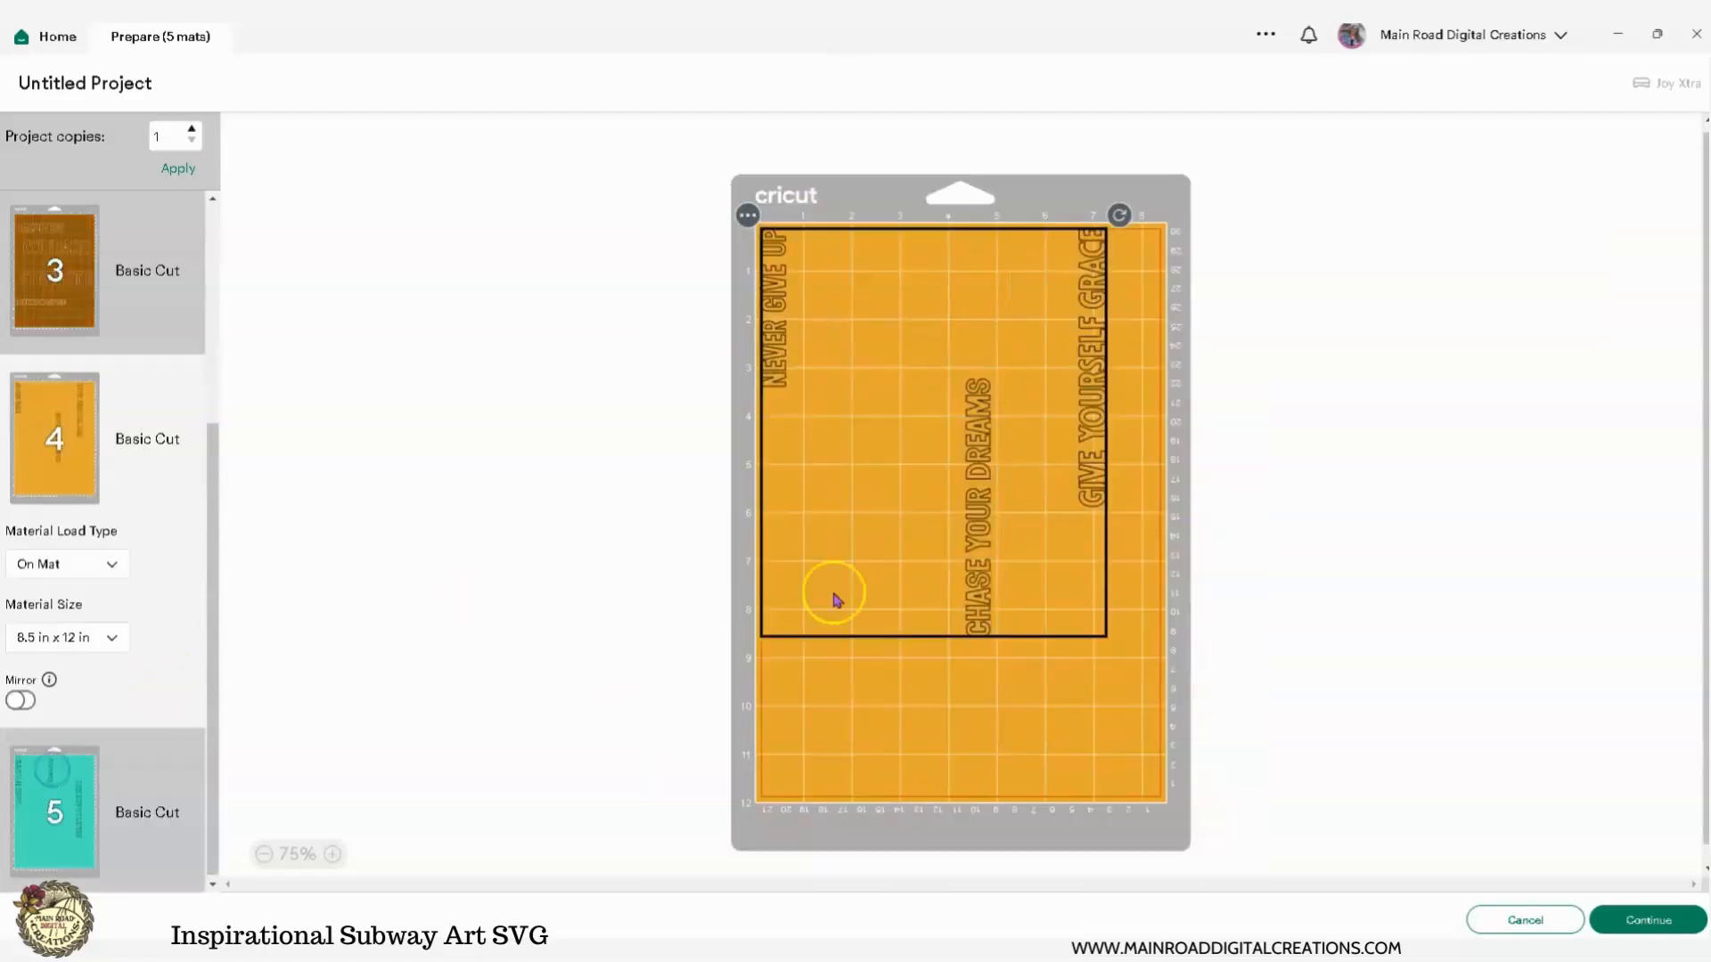
pyautogui.click(1525, 919)
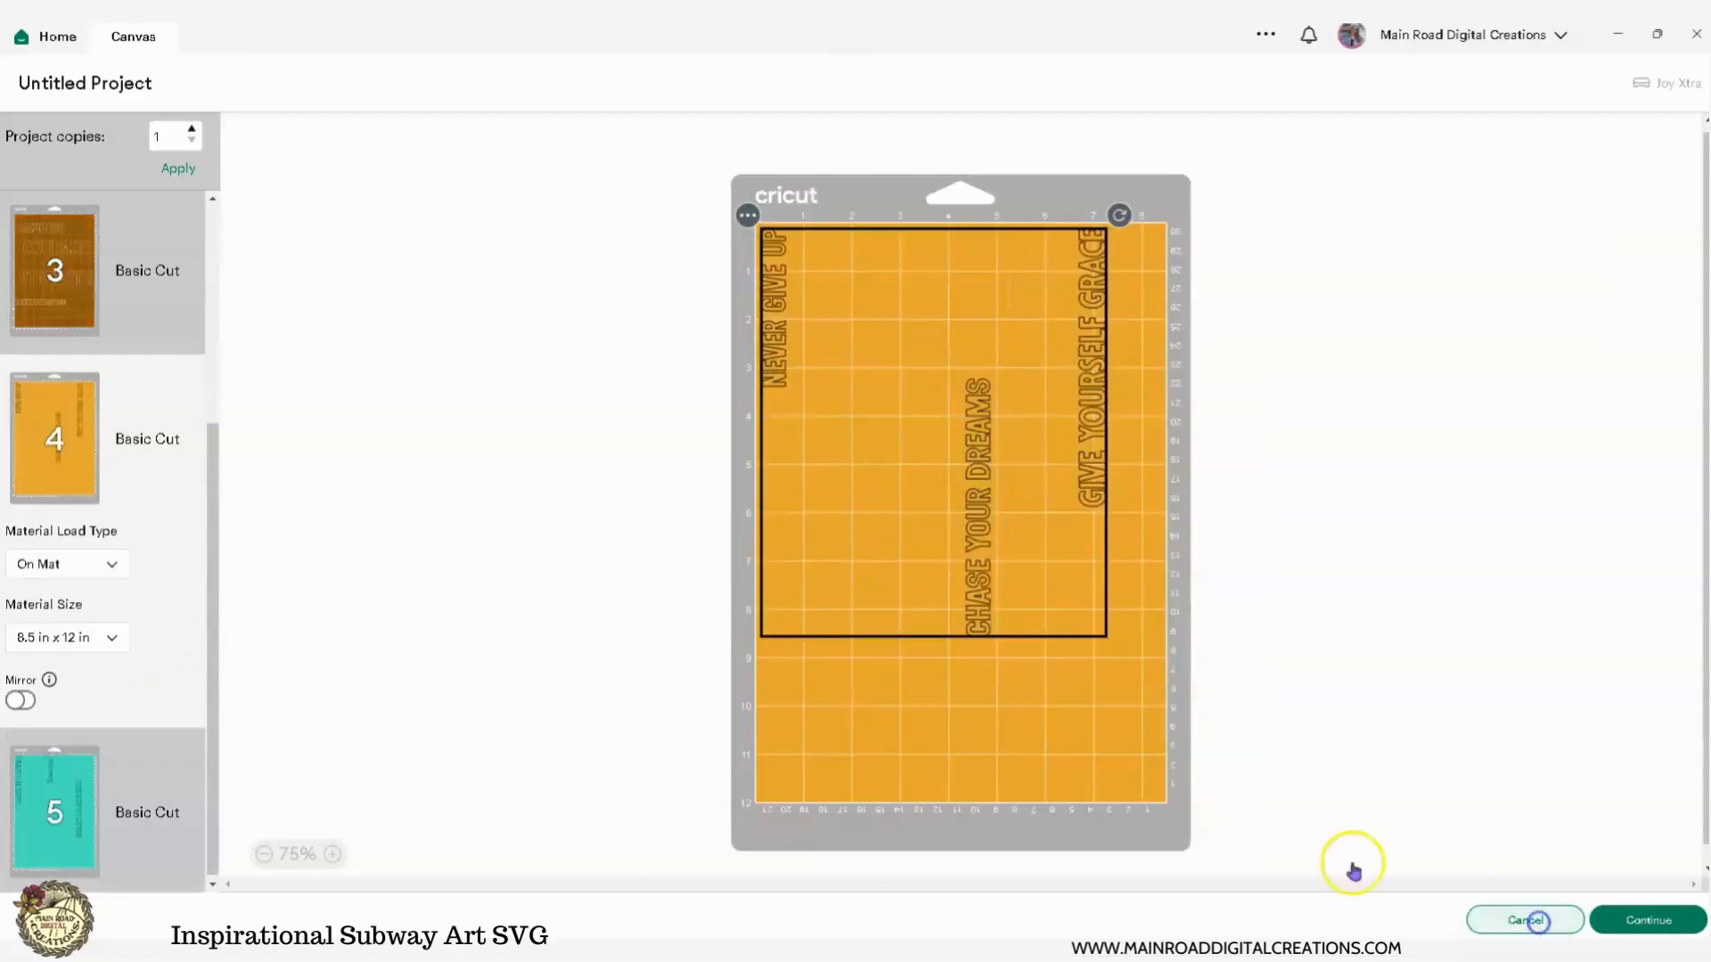
# Step: Change the project's machine to Cricut Explore Family and hide the pillow photo layer
pyautogui.click(1540, 80)
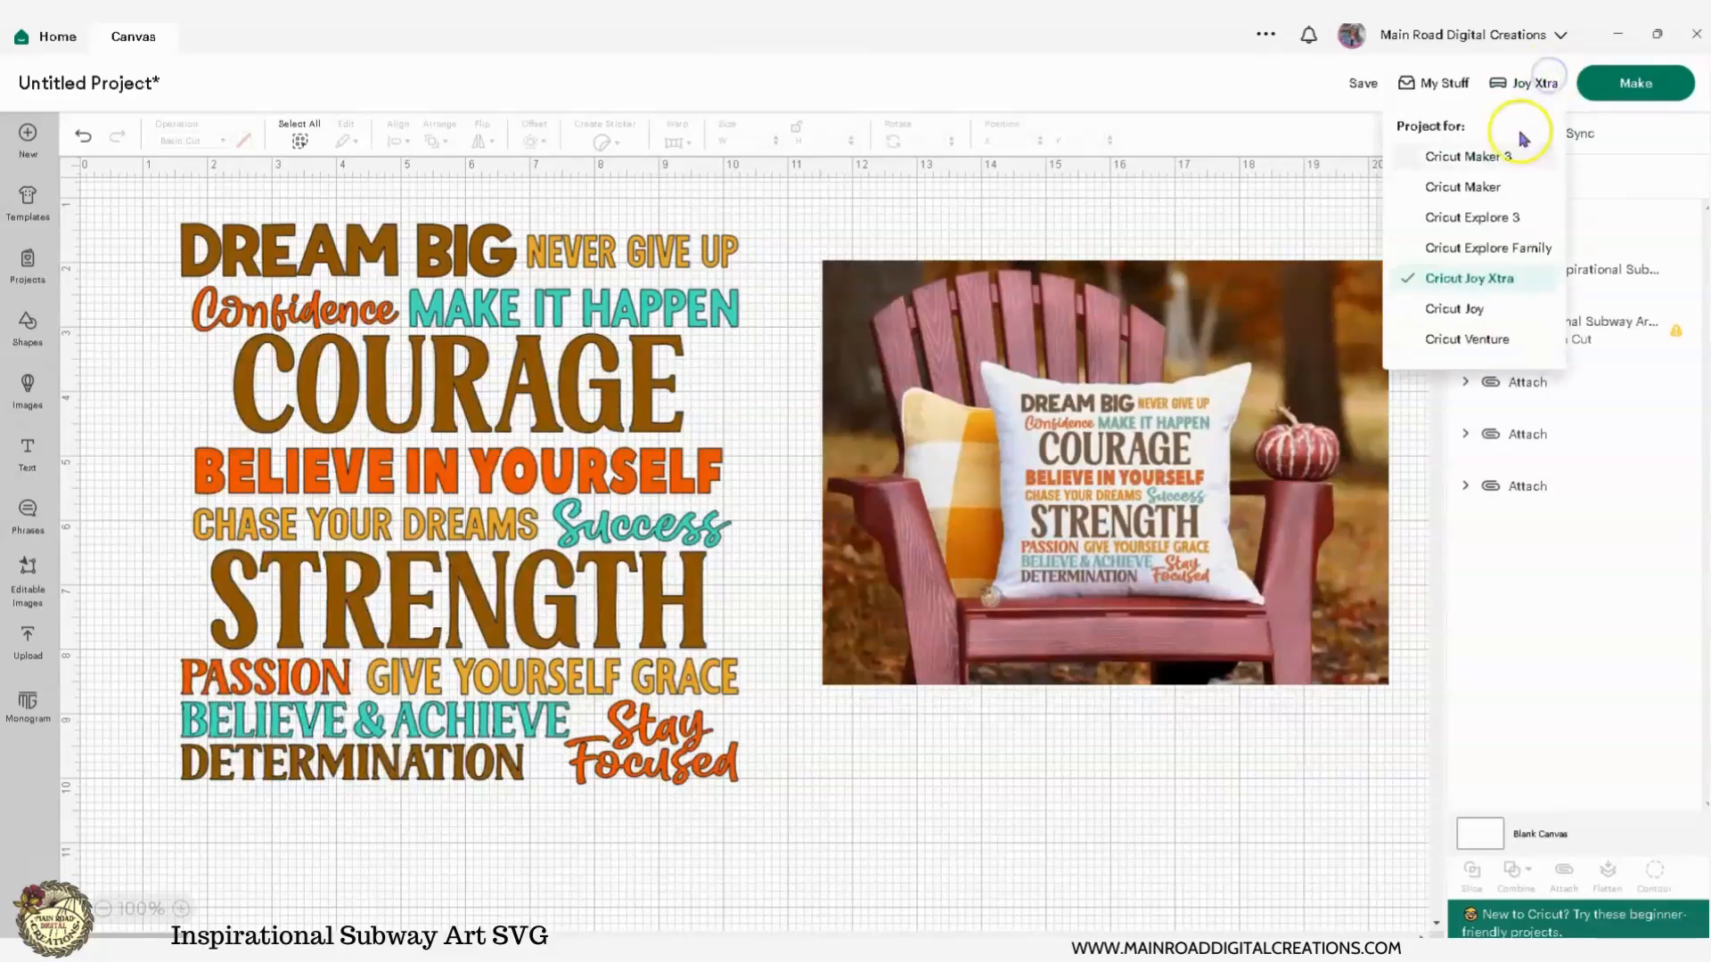
pyautogui.click(1488, 248)
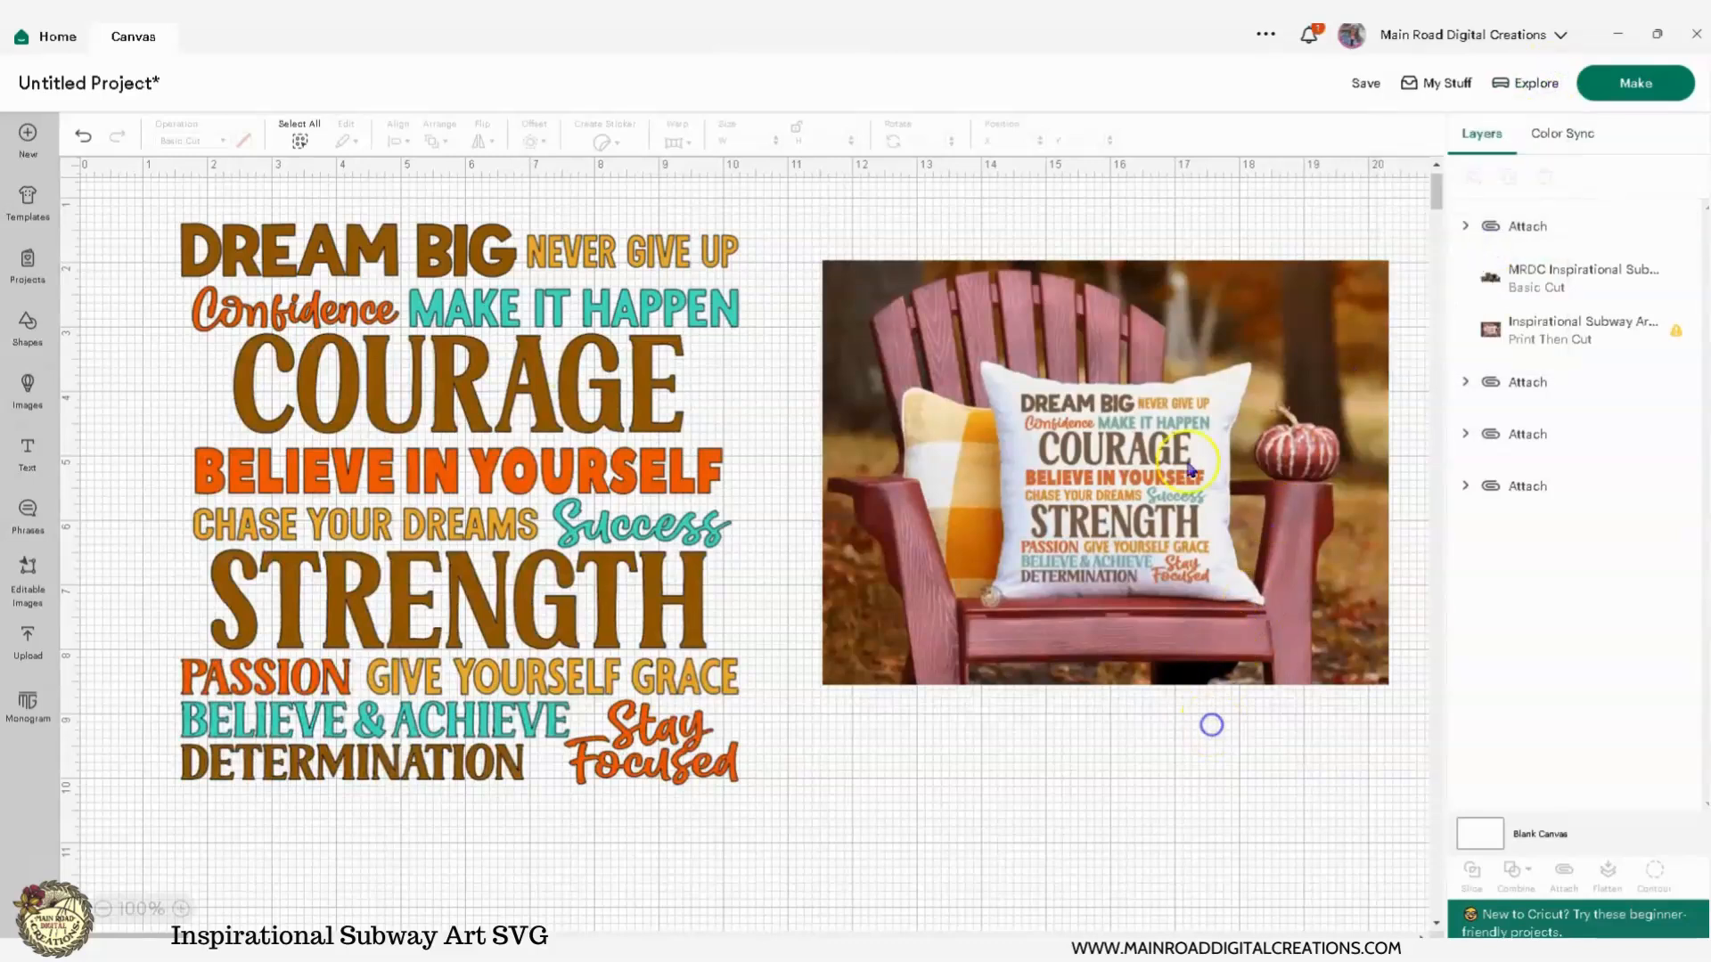
pyautogui.click(1649, 332)
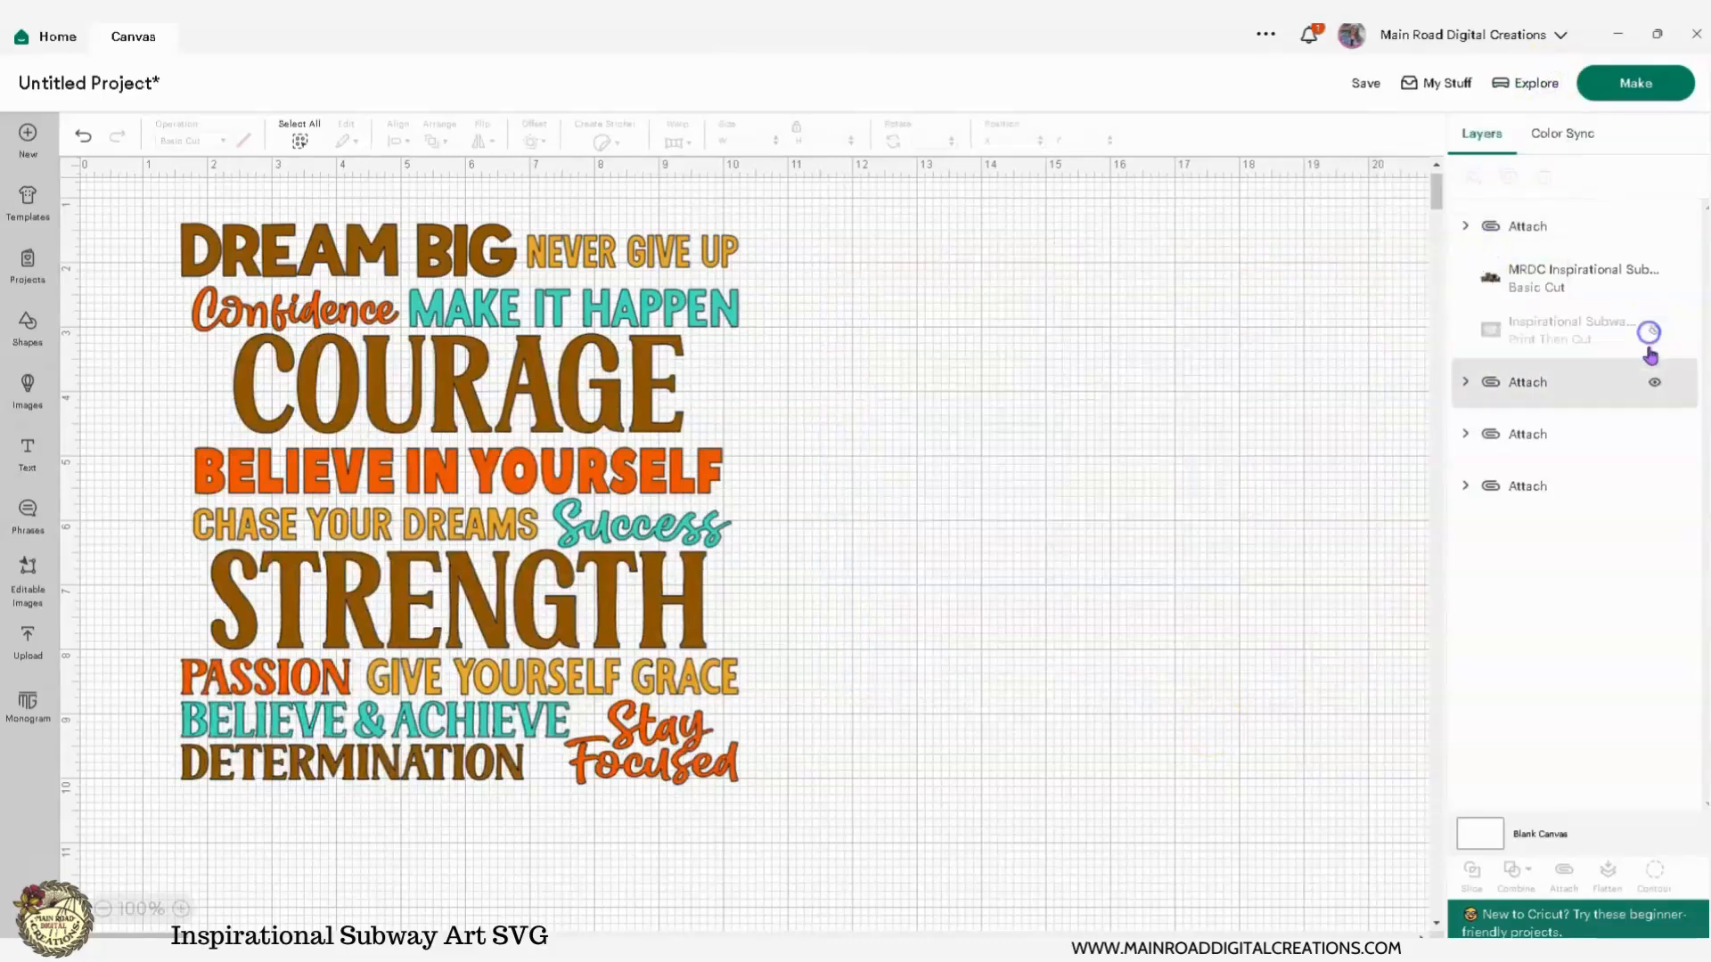
# Step: Check which phrases each attached layer holds, and attach the separate Stay Focused phrase to the orange group
pyautogui.click(1512, 273)
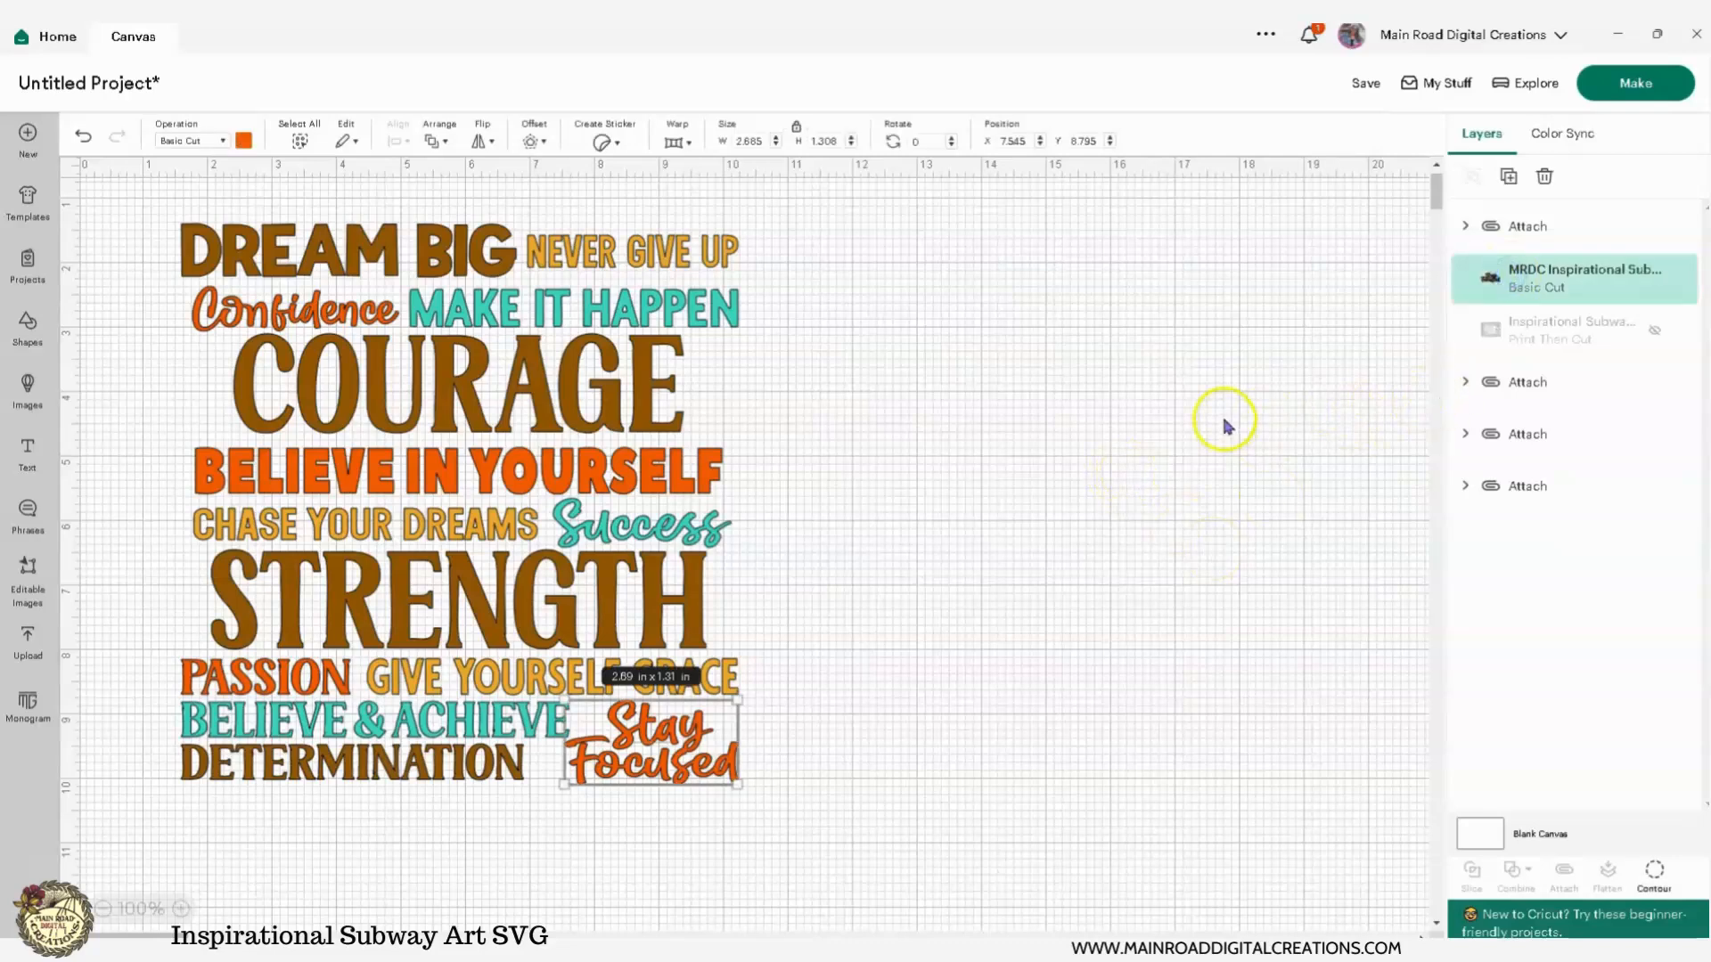
pyautogui.click(1527, 388)
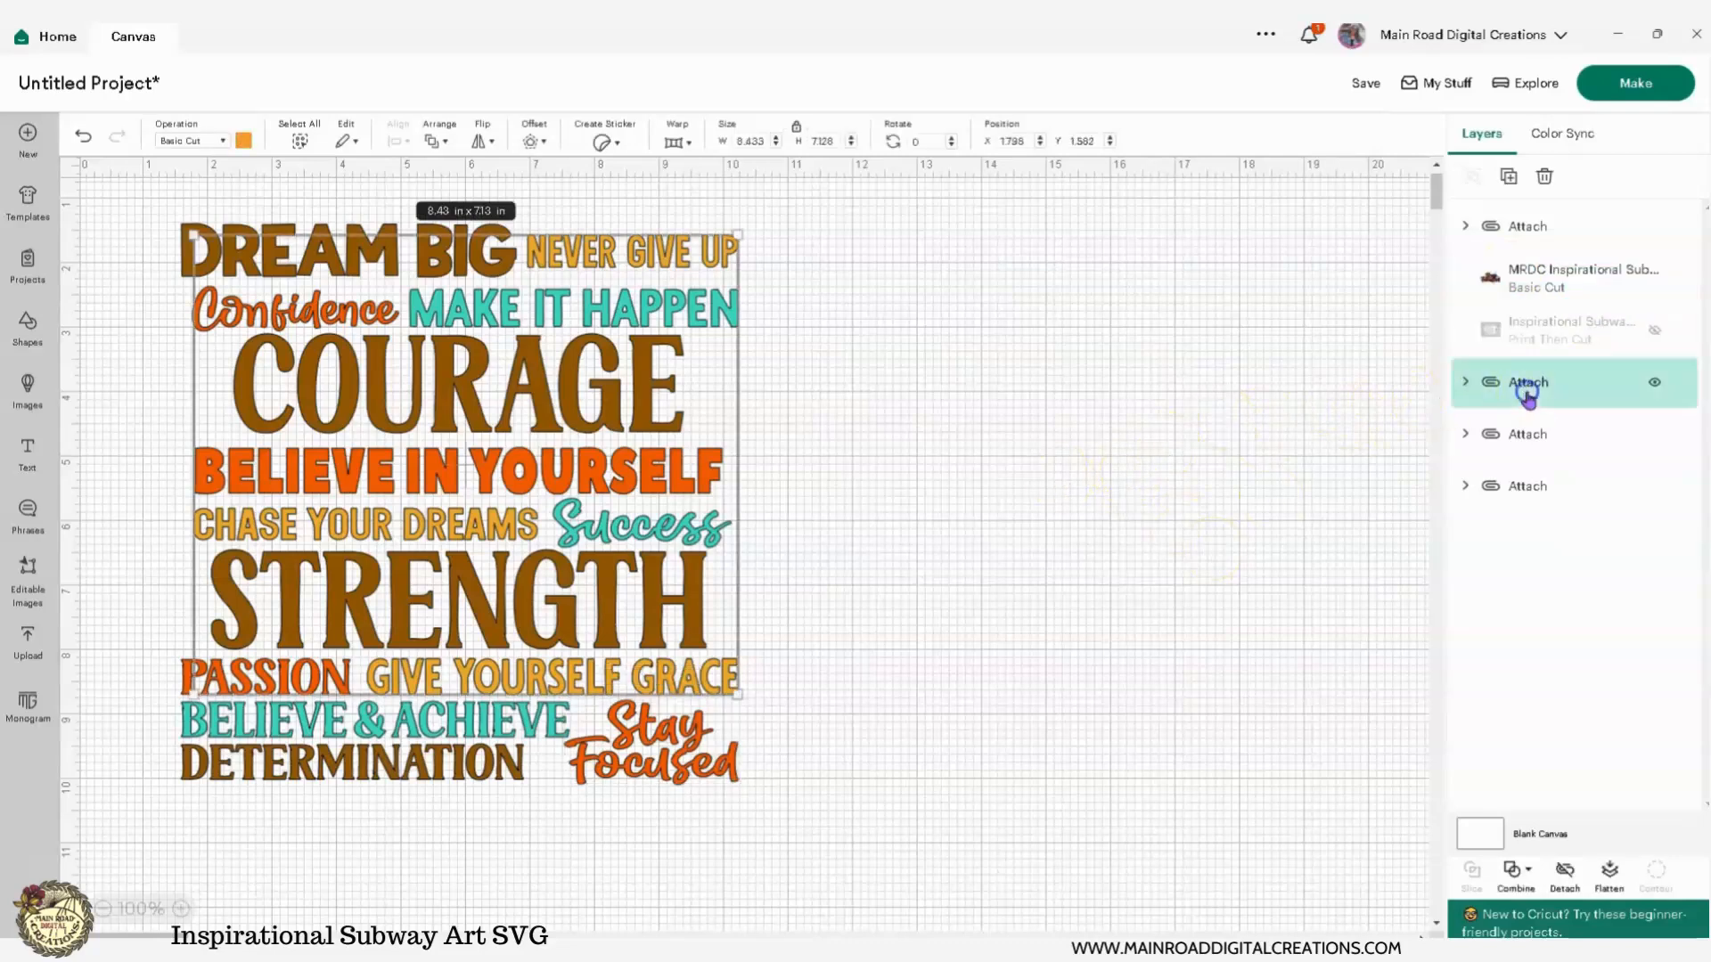
pyautogui.click(1494, 450)
pyautogui.click(1512, 499)
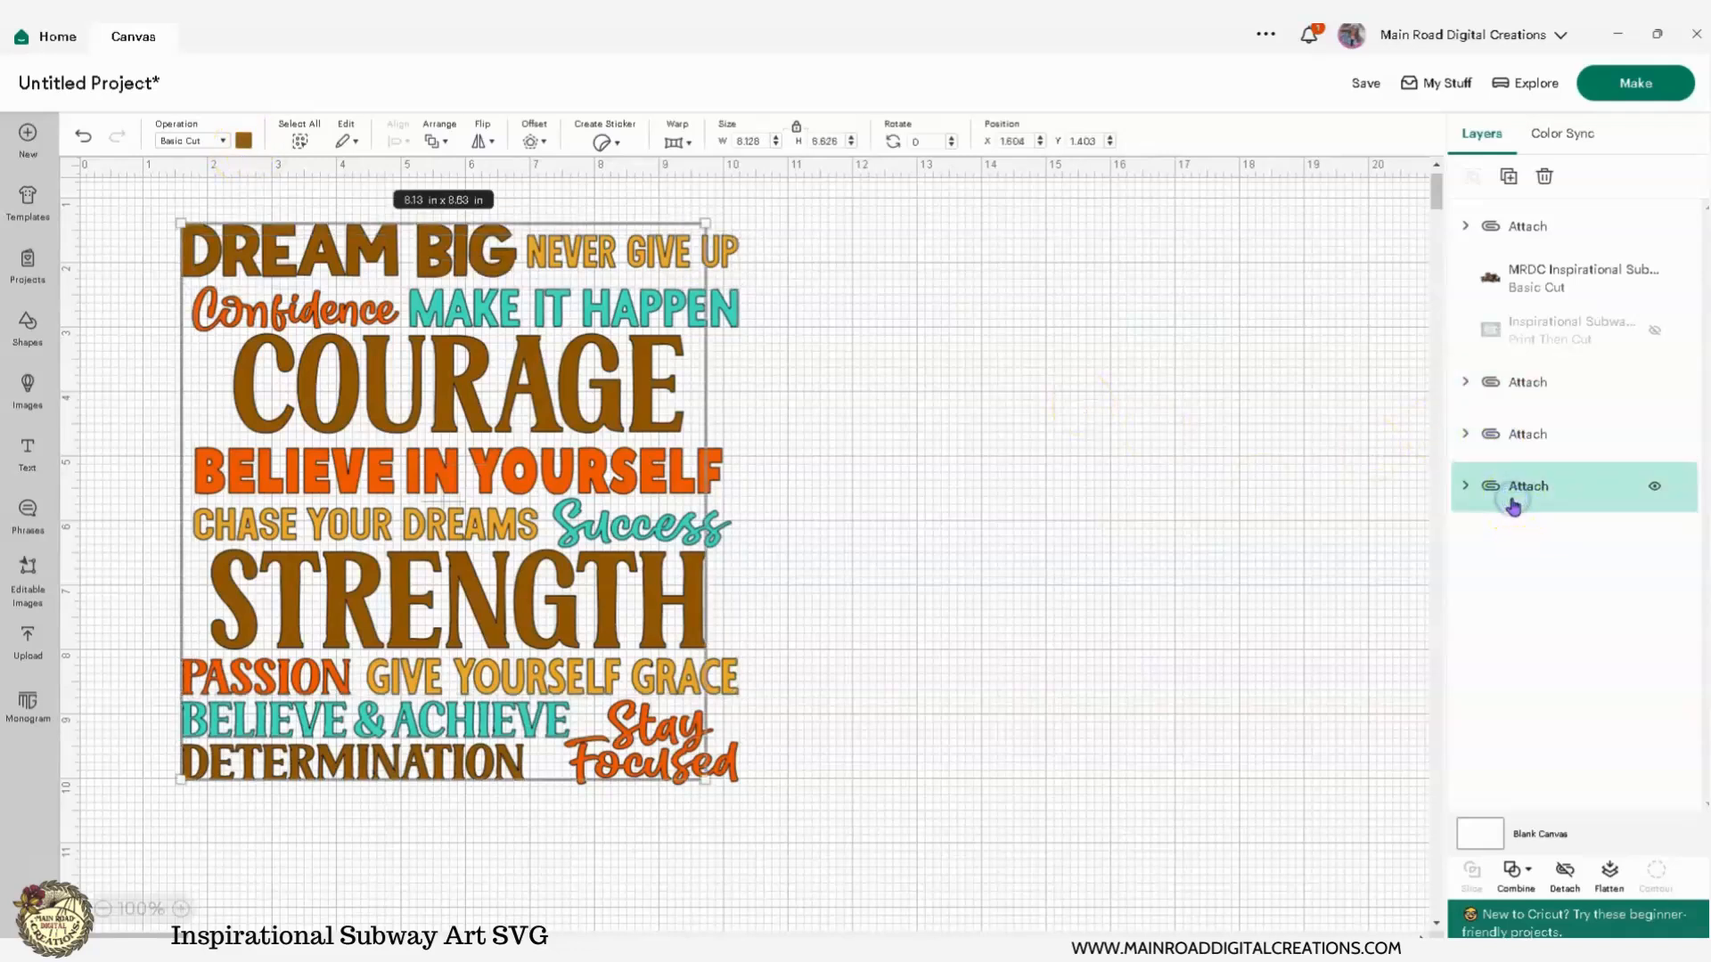
pyautogui.click(1526, 228)
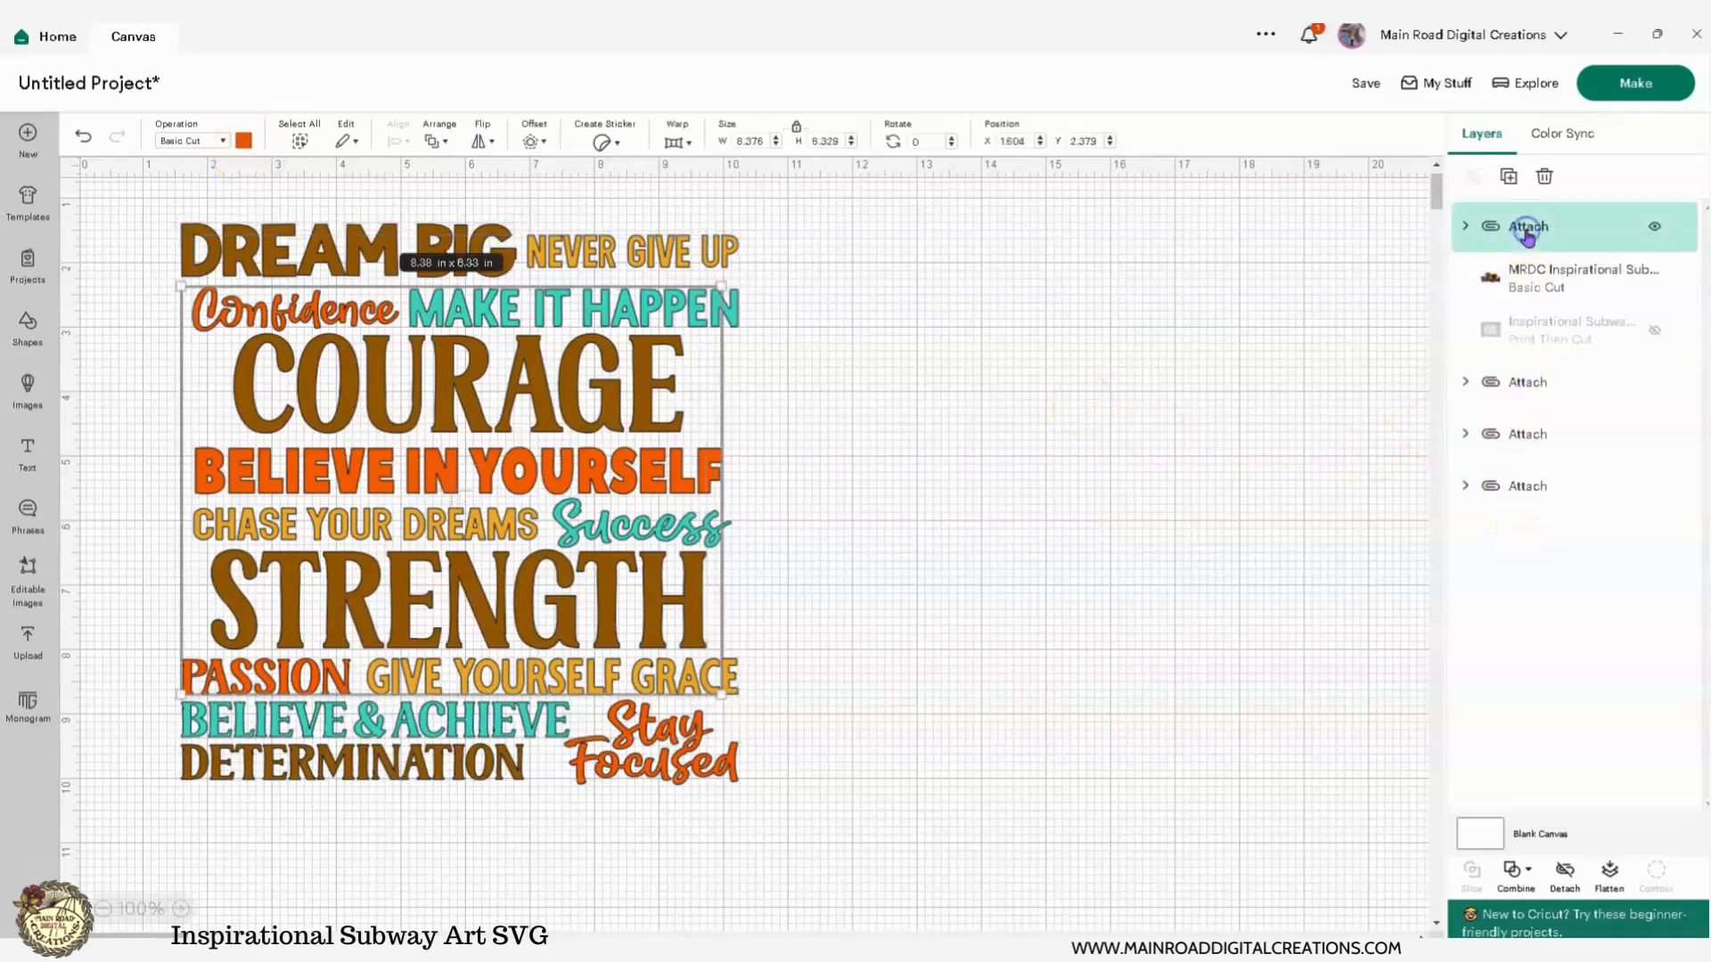
pyautogui.click(1648, 276)
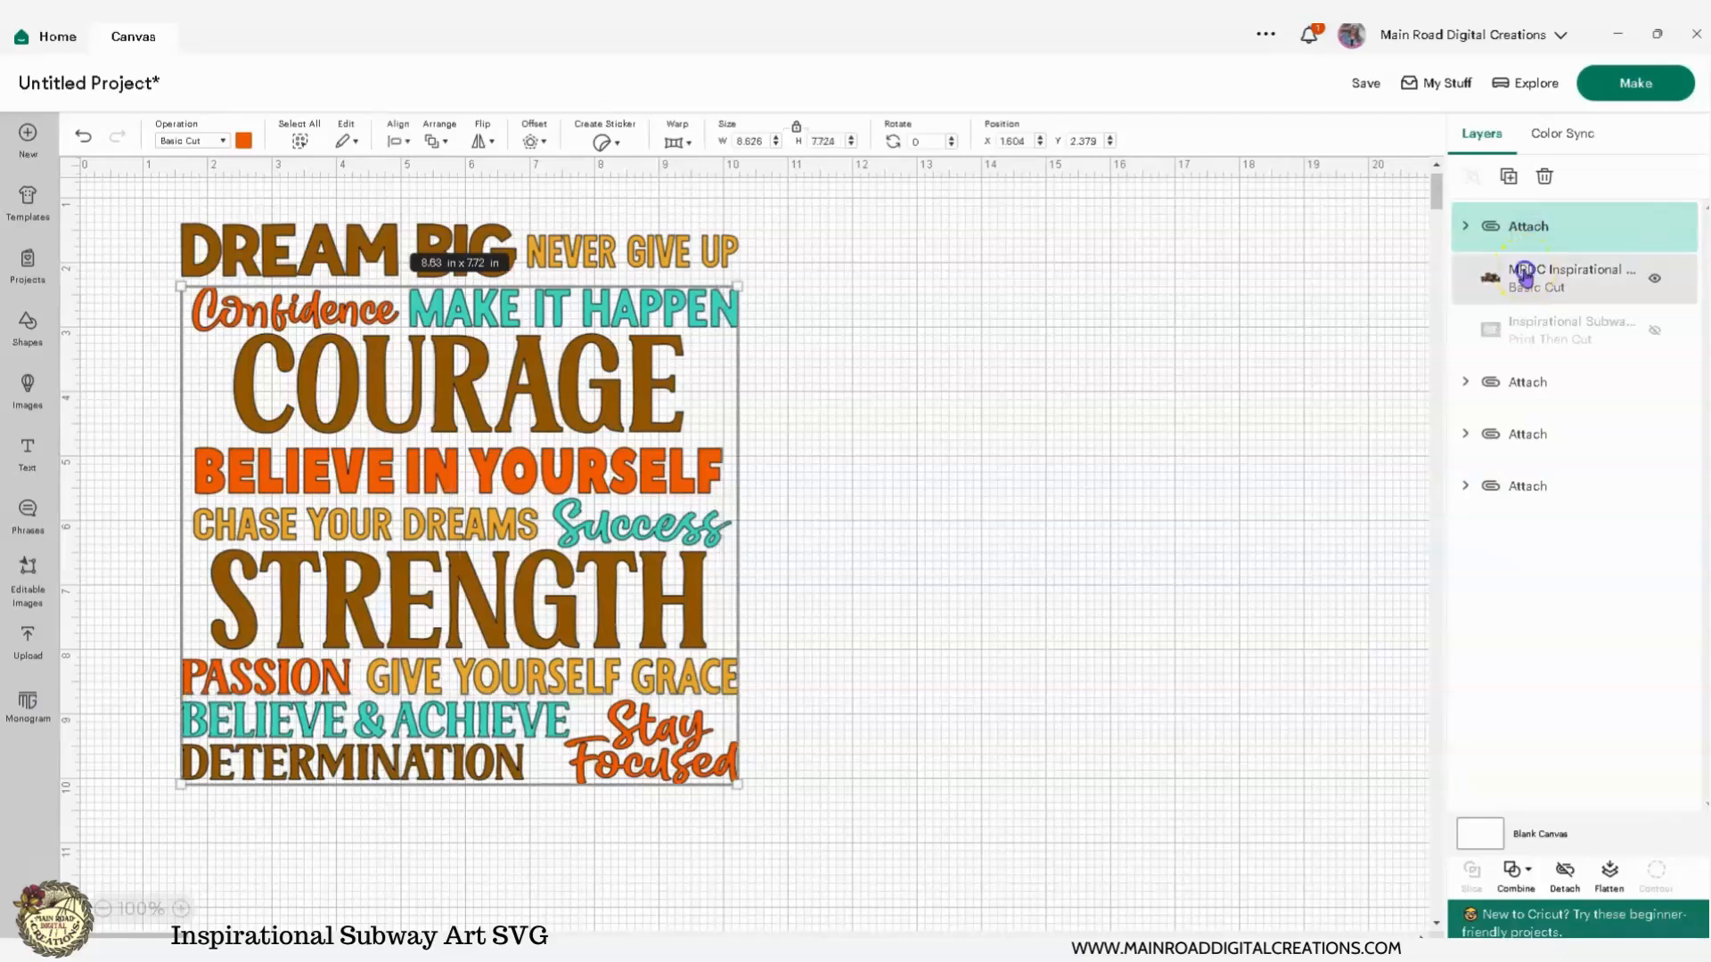
pyautogui.click(1565, 871)
pyautogui.click(1144, 634)
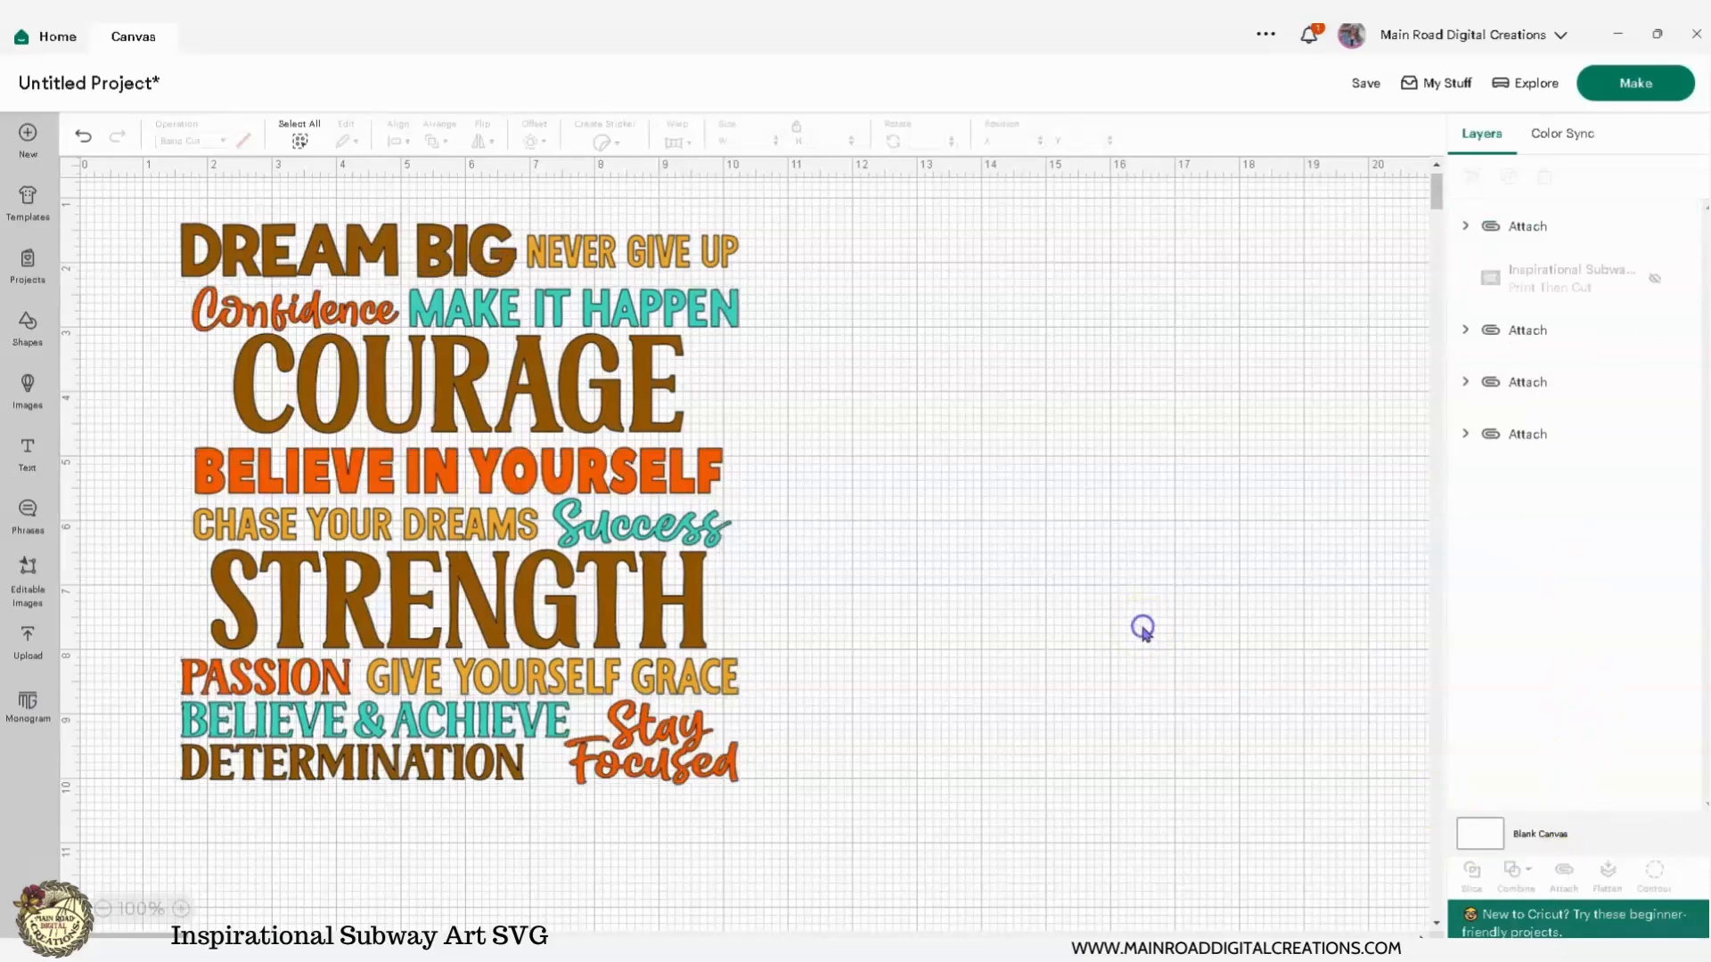
# Step: Preview the Basic Cut mats, shifting the orange, brown and golden phrases inward from their mat edges, and return to the canvas
pyautogui.click(1638, 84)
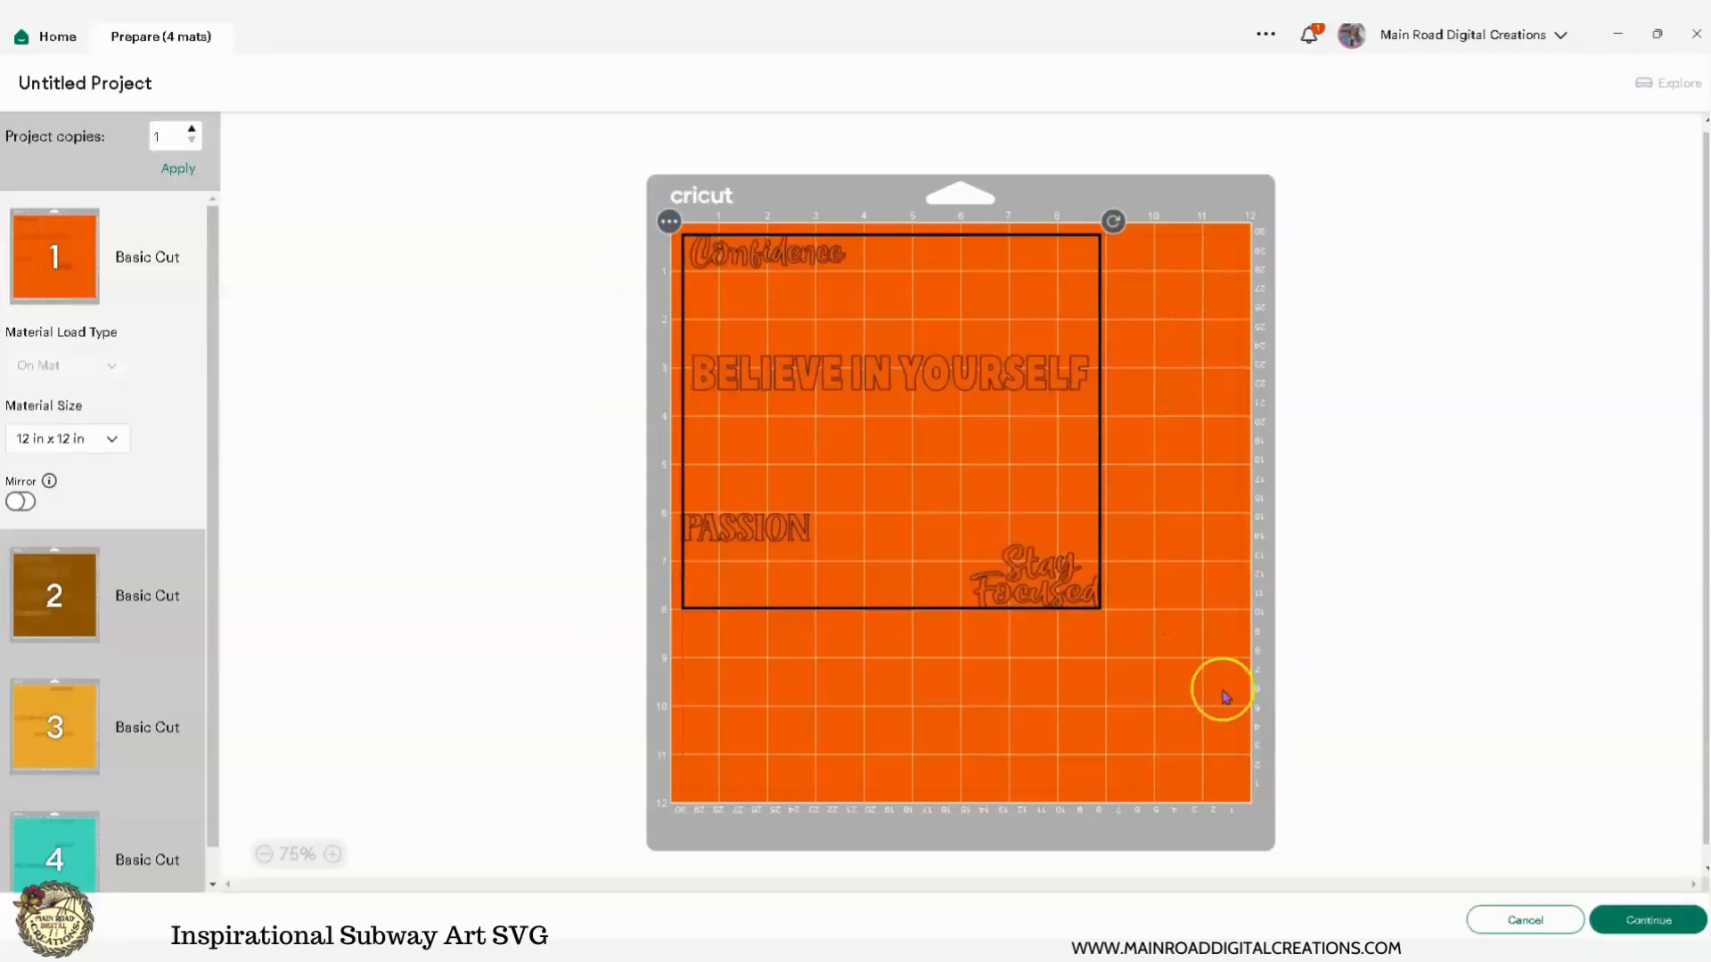
pyautogui.moveTo(1050, 574); pyautogui.dragTo(1071, 633)
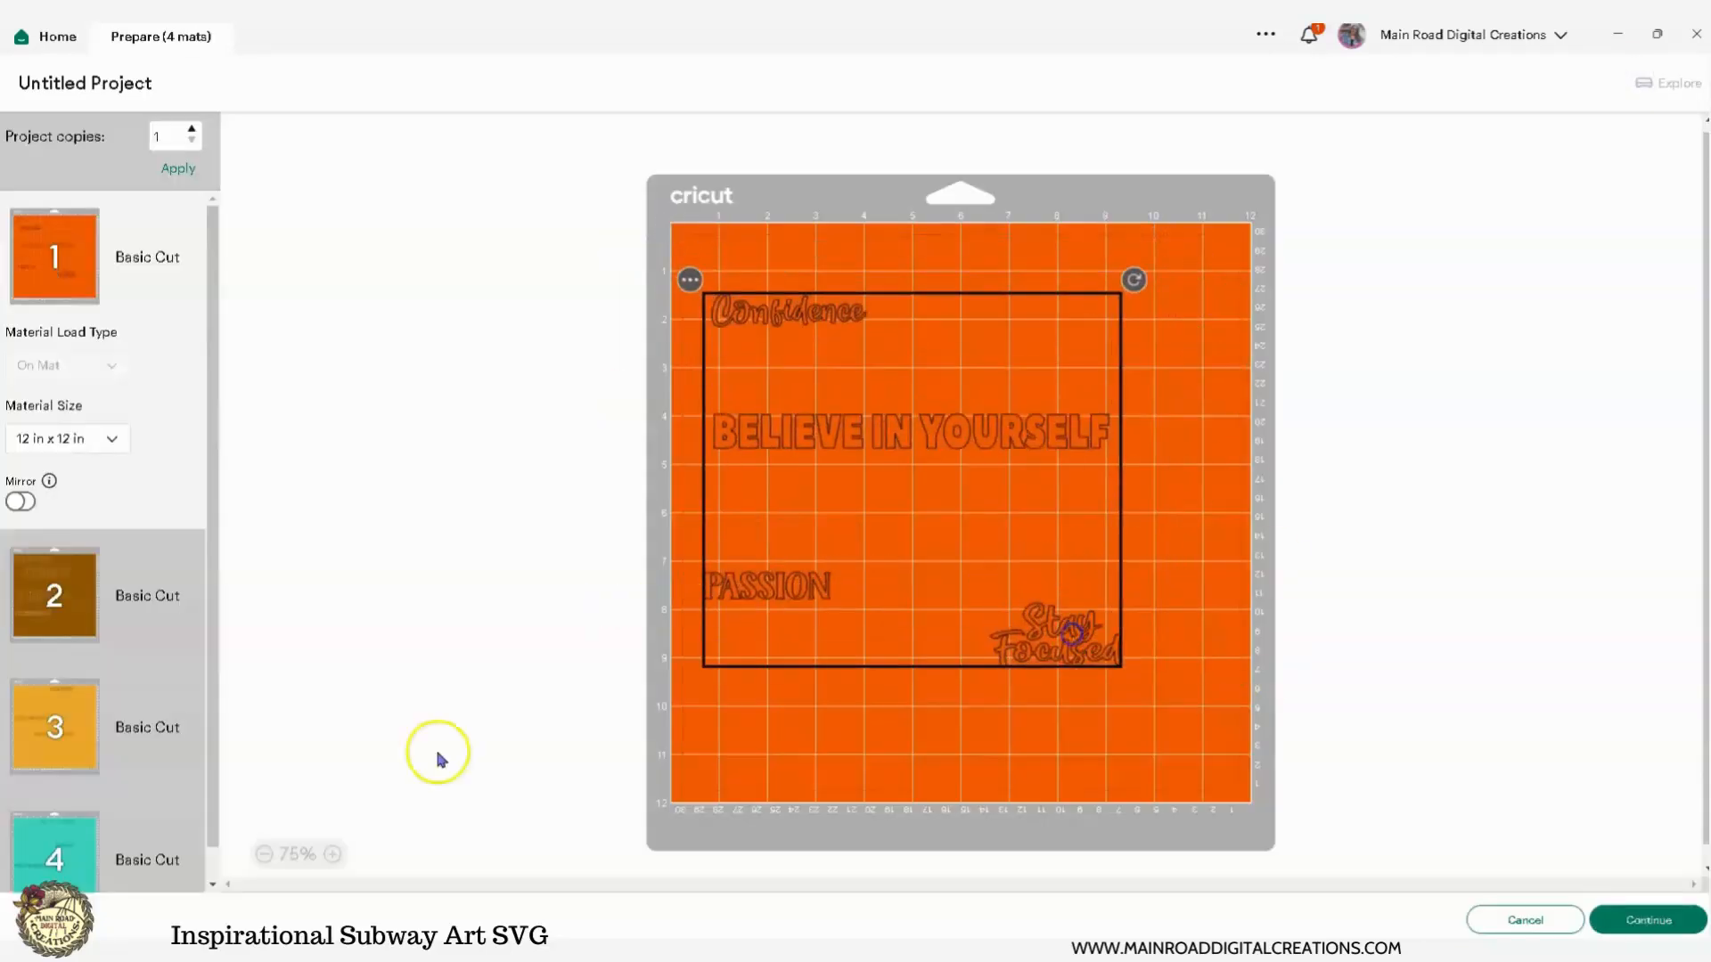
pyautogui.click(53, 595)
pyautogui.moveTo(885, 378); pyautogui.dragTo(948, 419)
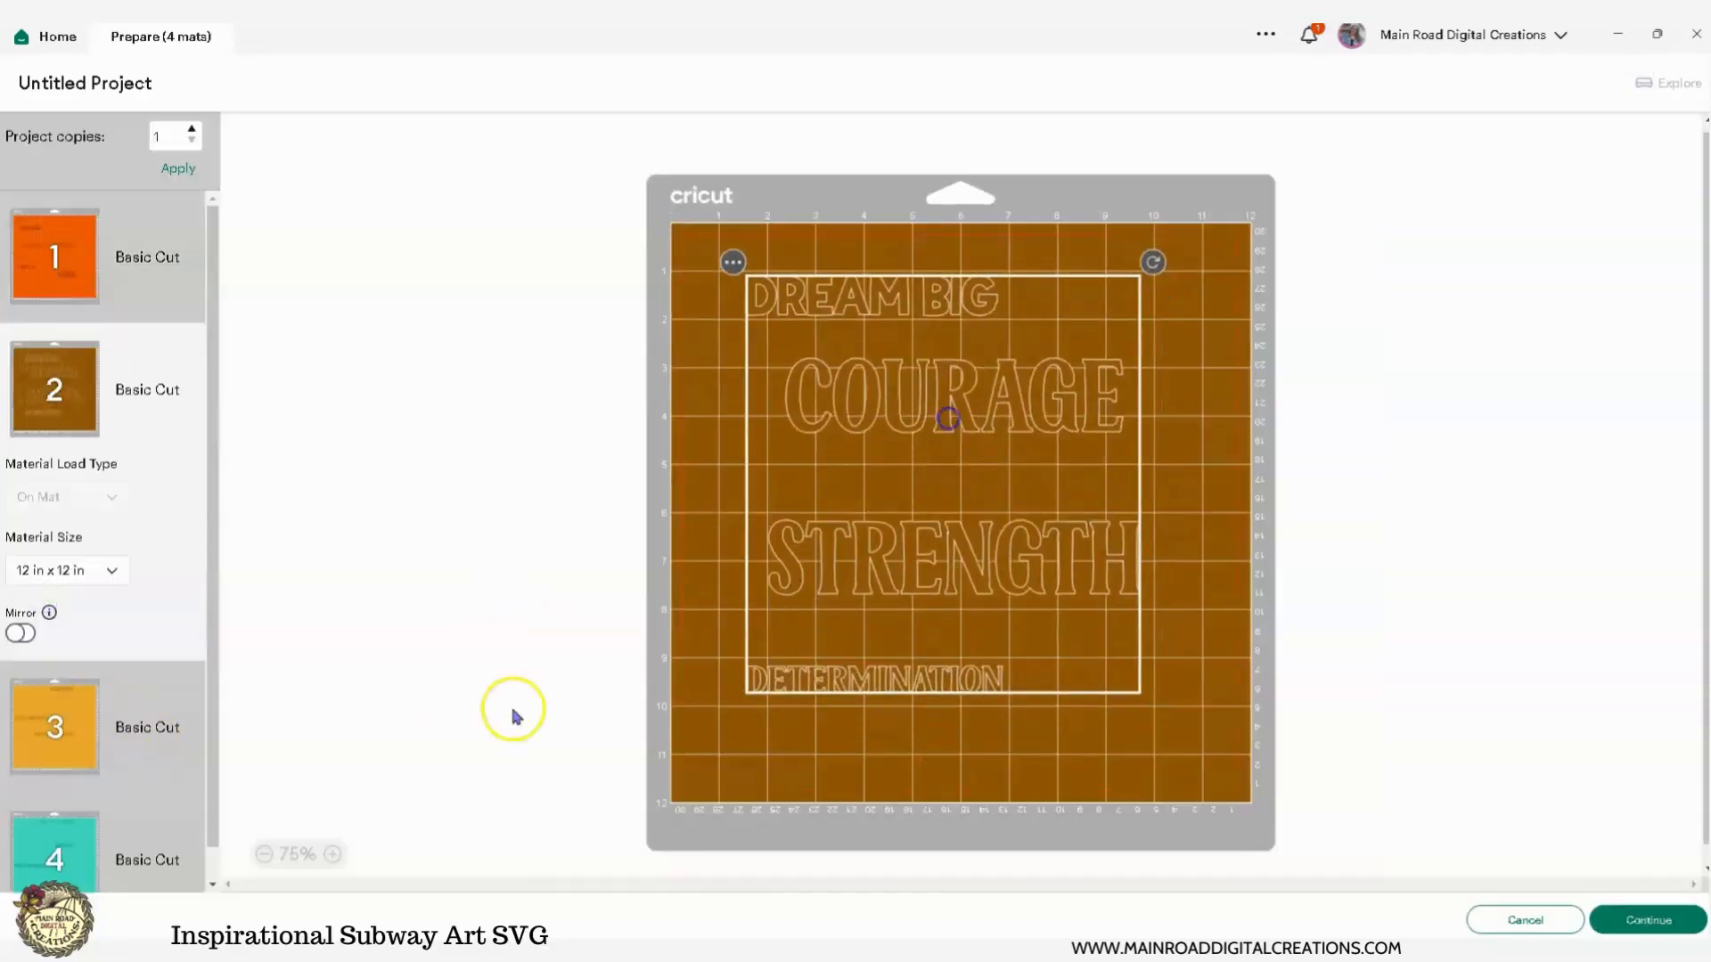
pyautogui.click(54, 722)
pyautogui.moveTo(885, 516); pyautogui.dragTo(996, 559)
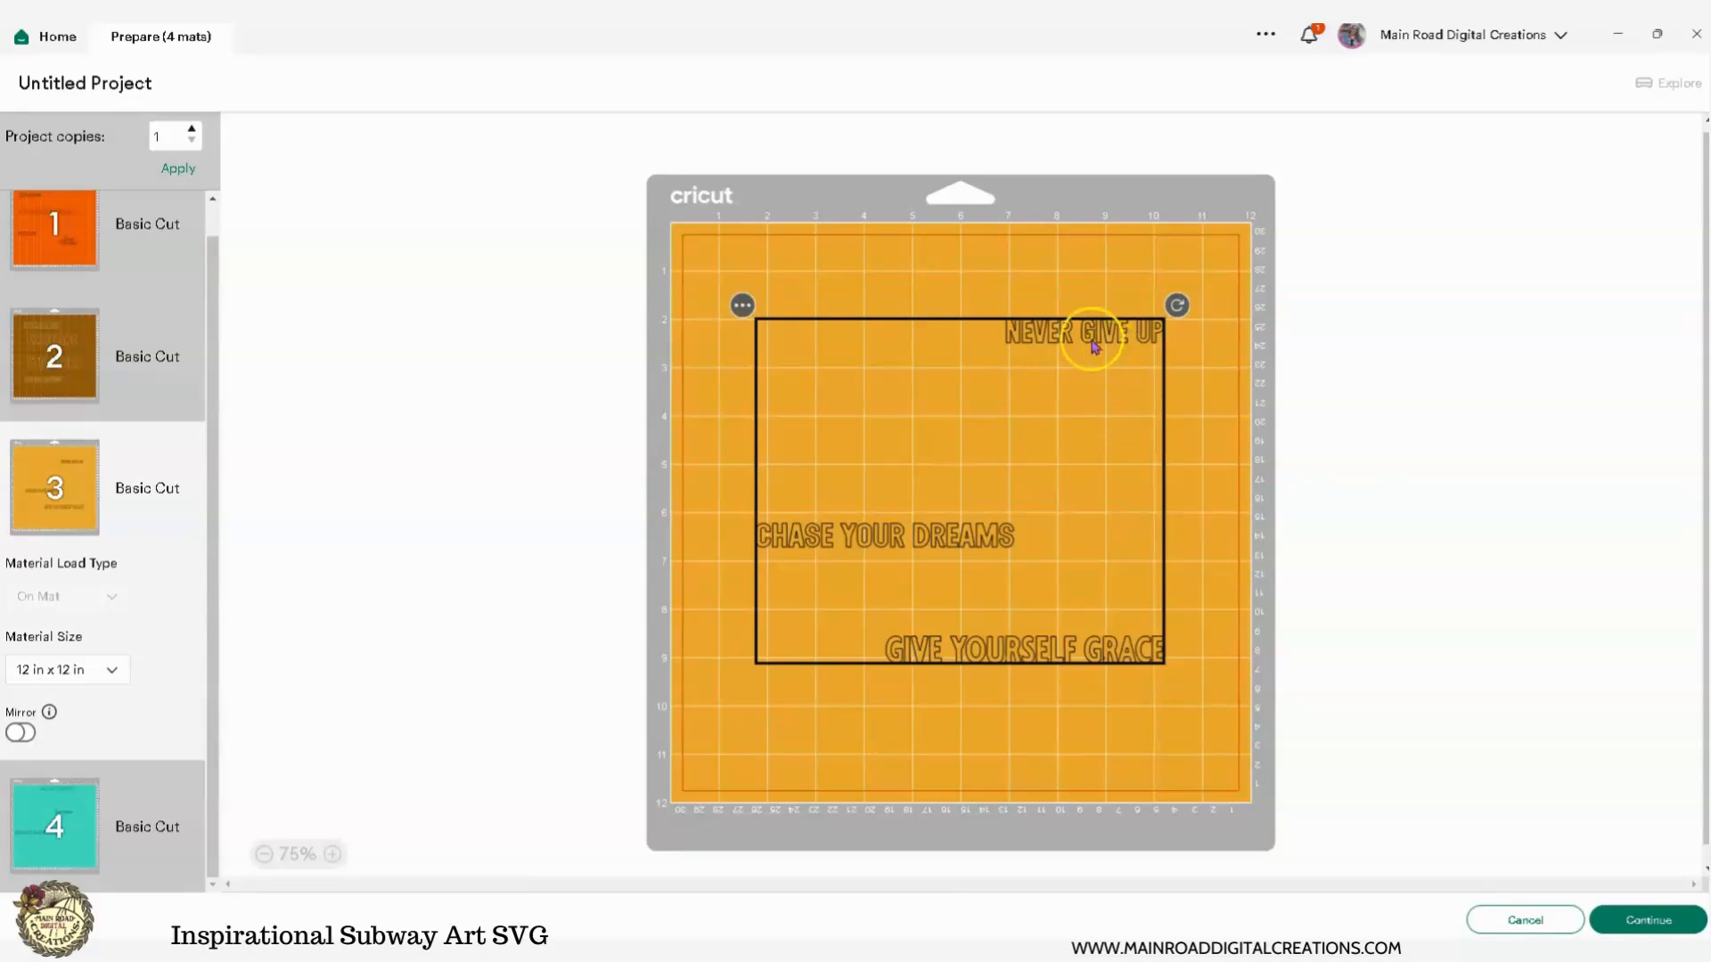
pyautogui.click(1521, 919)
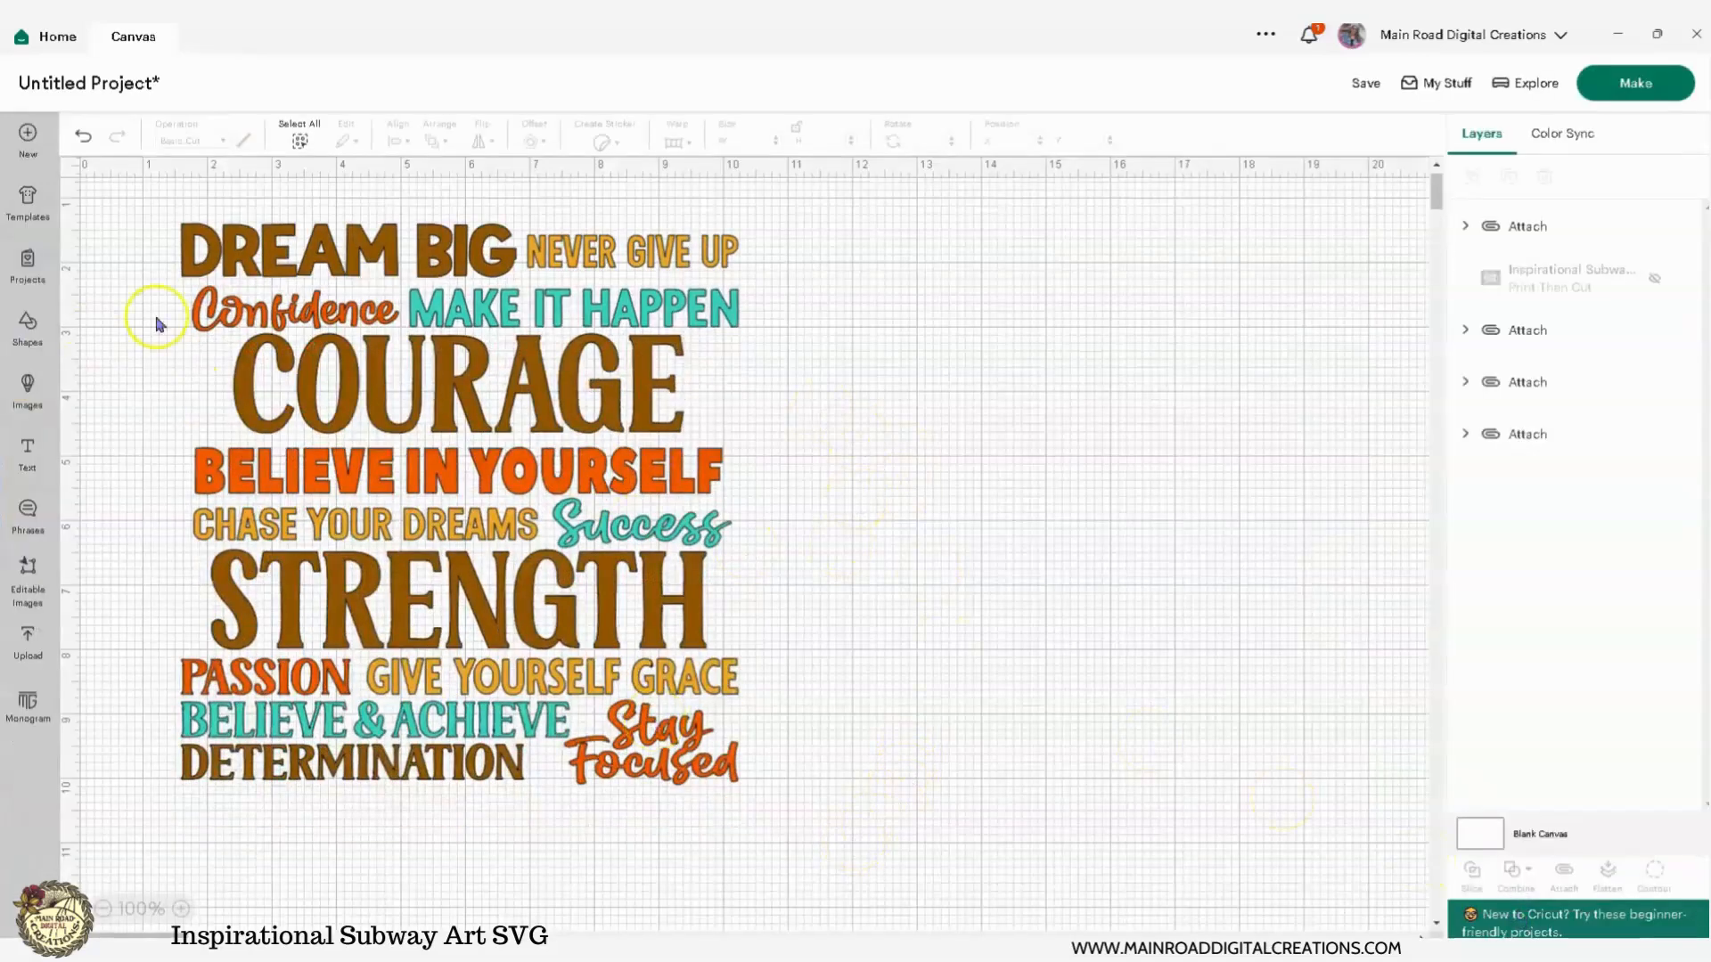
# Step: Group all the colored phrases, duplicate the group, and place the copy to the right of the original
pyautogui.moveTo(786, 816); pyautogui.dragTo(161, 186)
pyautogui.click(1472, 175)
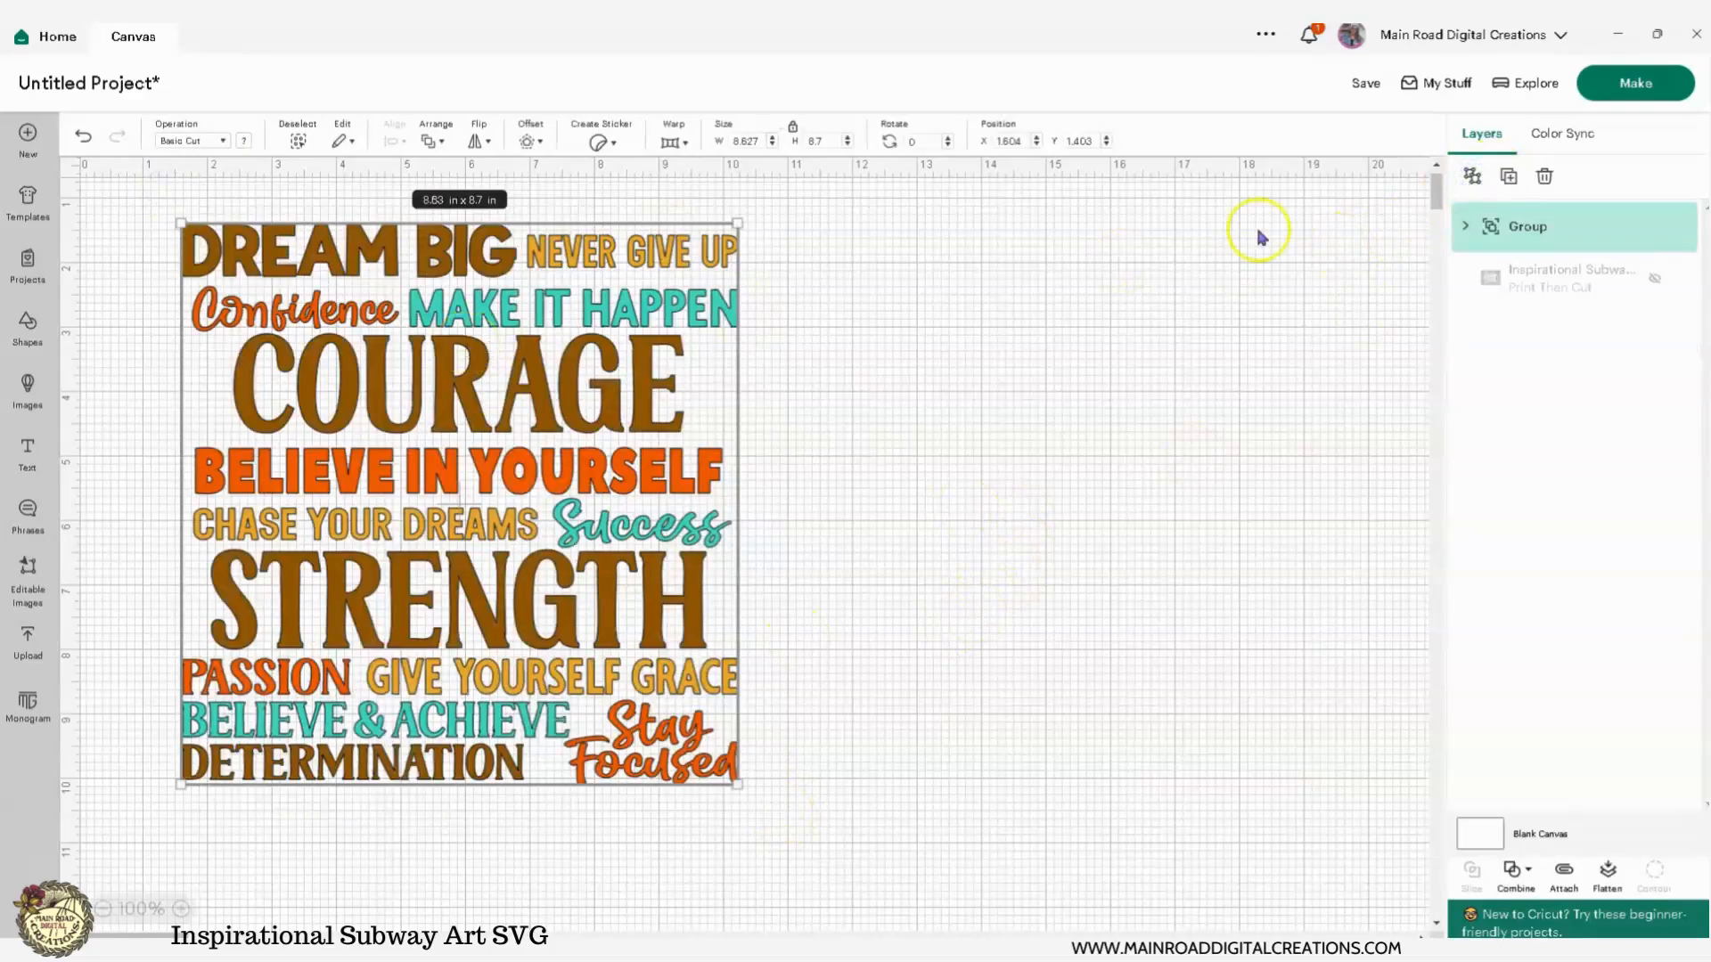
pyautogui.click(1509, 175)
pyautogui.moveTo(539, 392); pyautogui.dragTo(1150, 414)
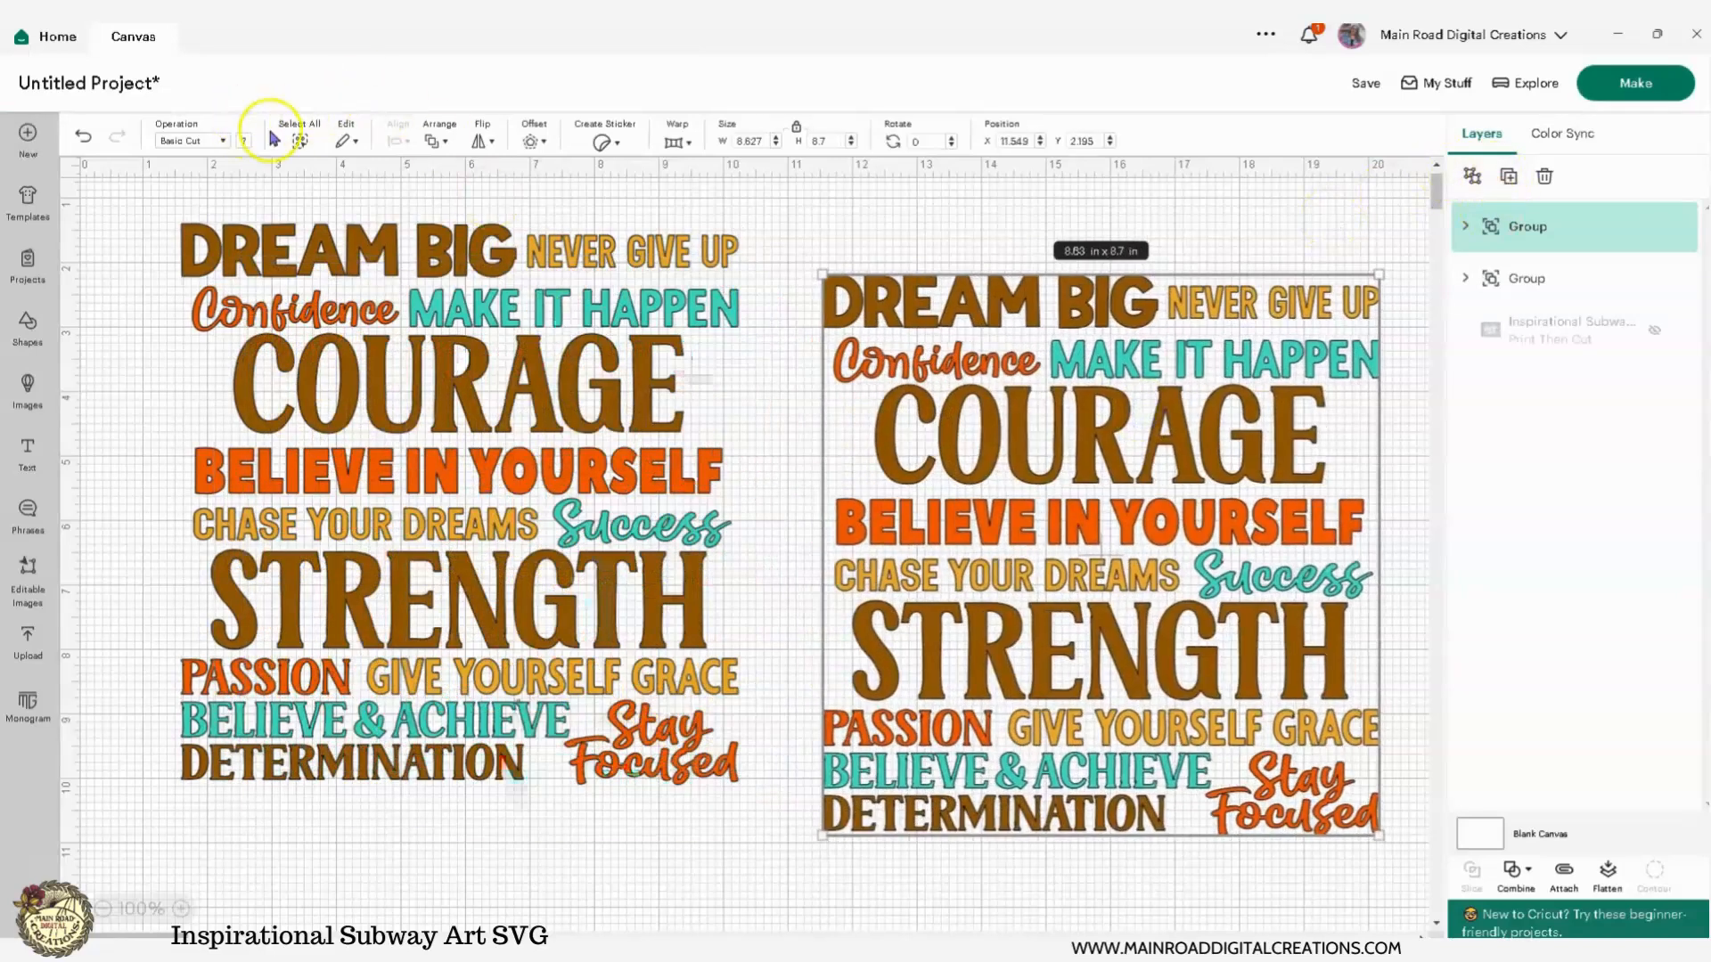
# Step: Recolor the entire duplicated group with a single dark gray material color
pyautogui.click(243, 141)
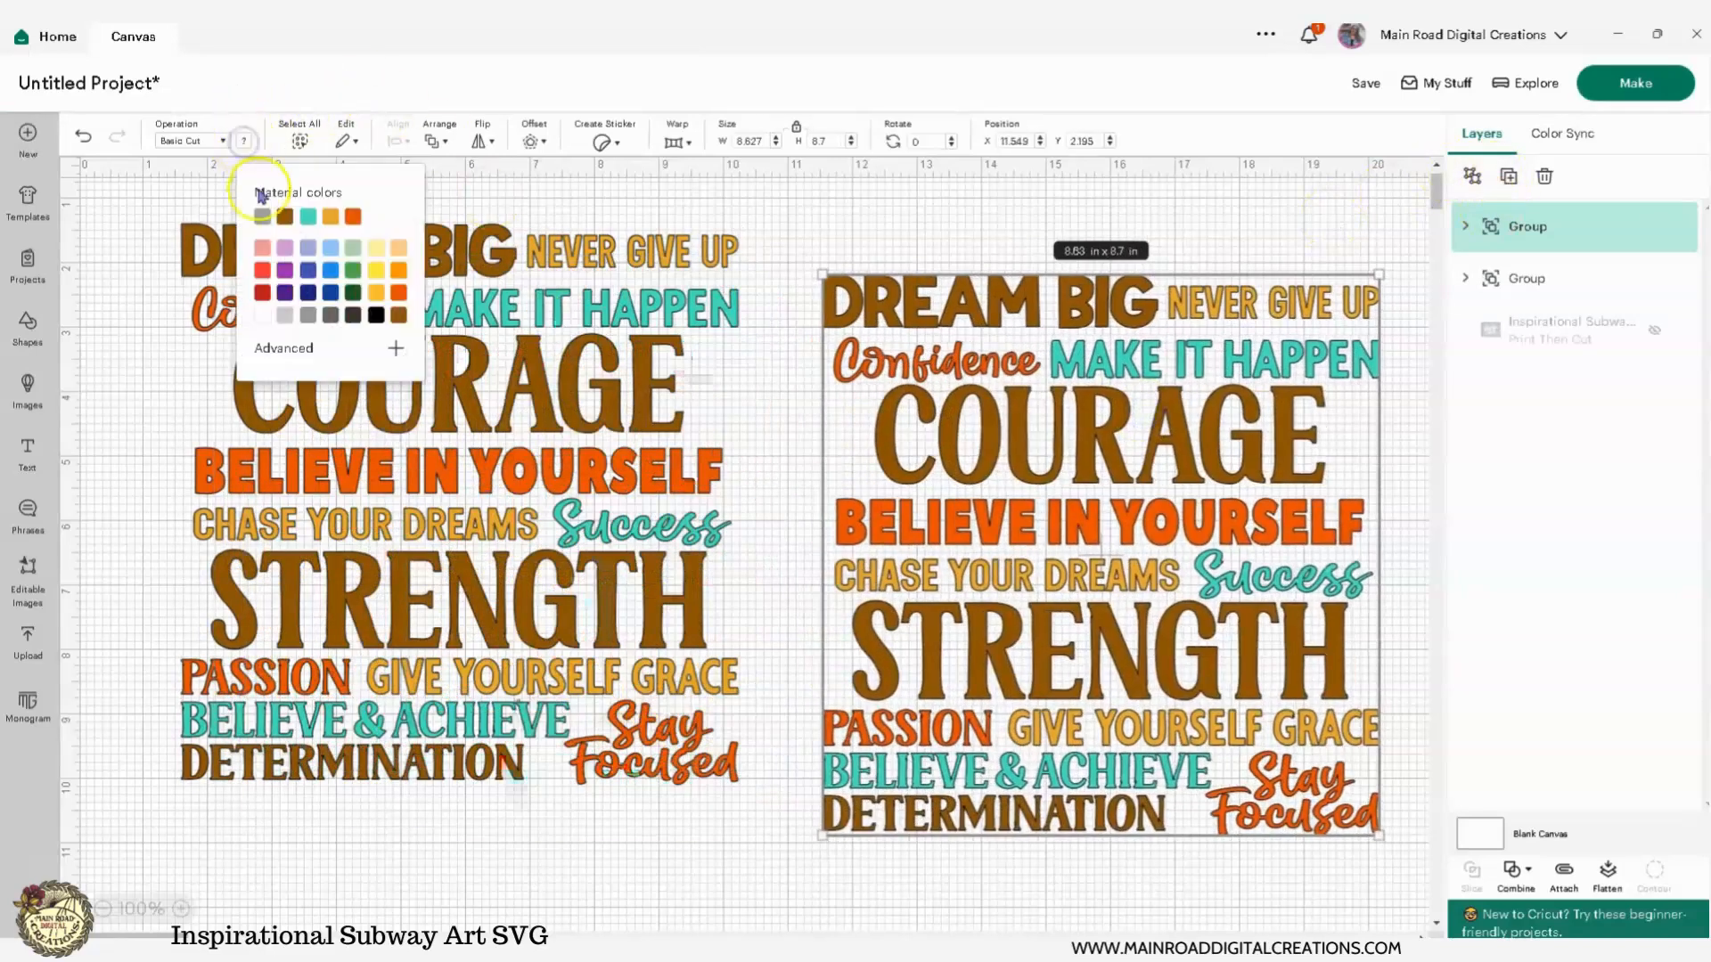
pyautogui.click(354, 314)
pyautogui.click(874, 214)
# Step: Hide the original multicolored group and move the dark gray copy toward the middle of the canvas
pyautogui.click(704, 338)
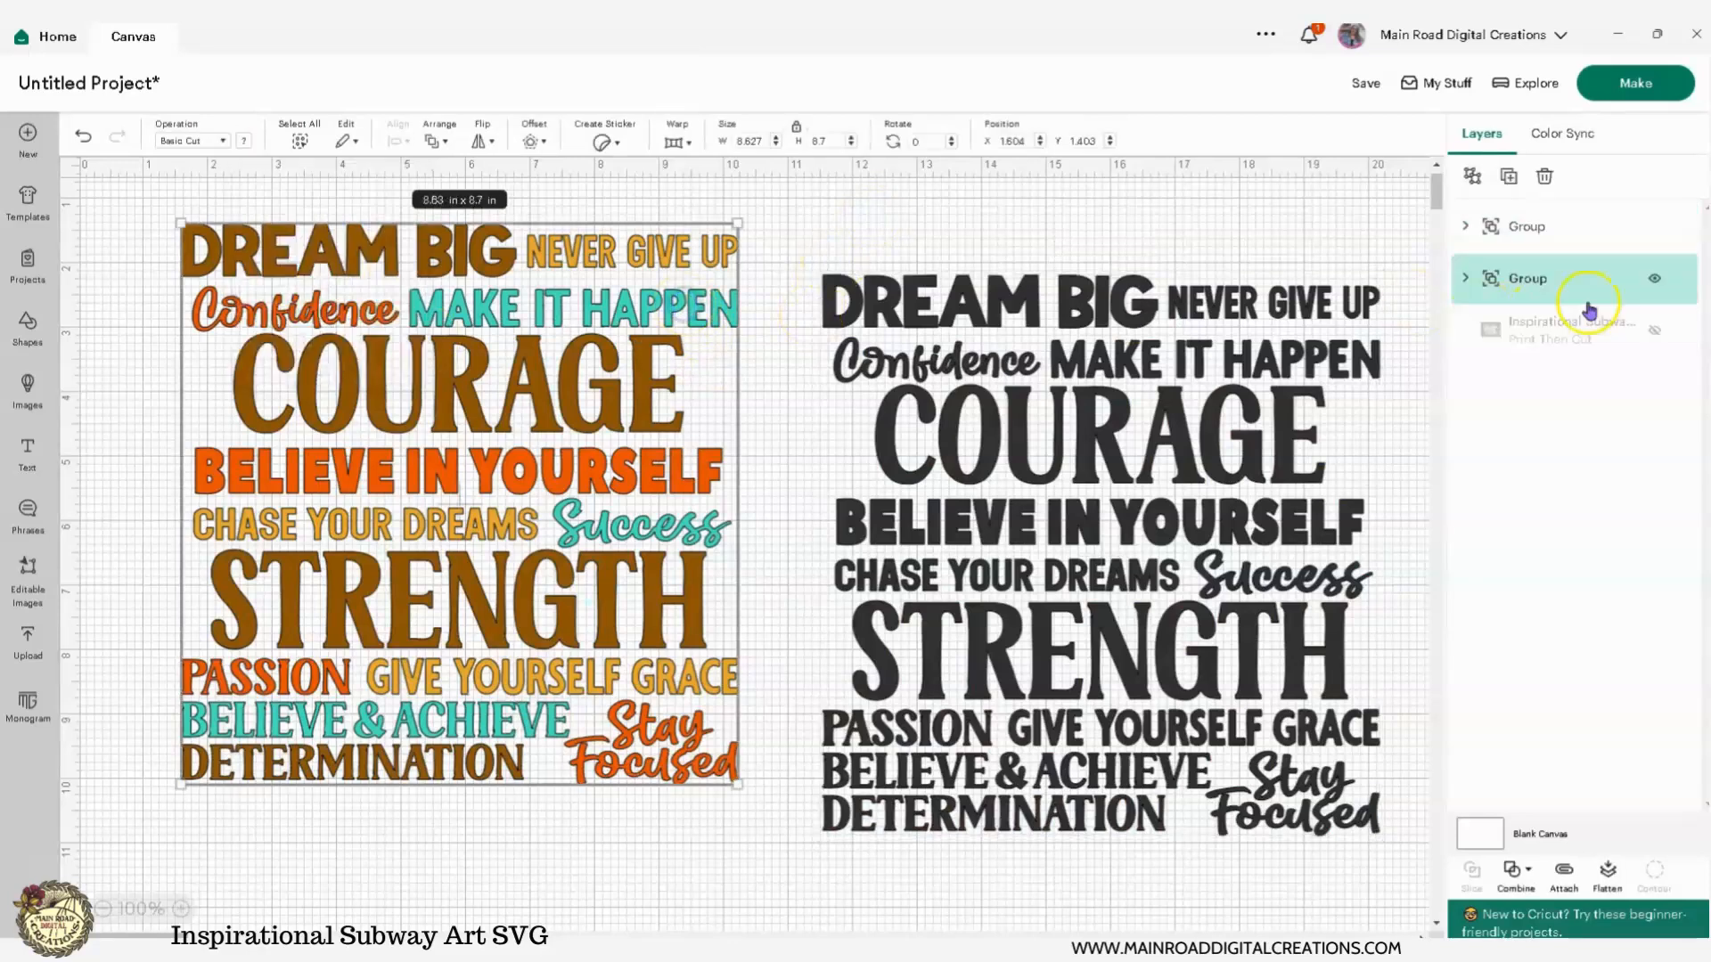
pyautogui.click(1654, 281)
pyautogui.moveTo(1215, 385); pyautogui.dragTo(946, 398)
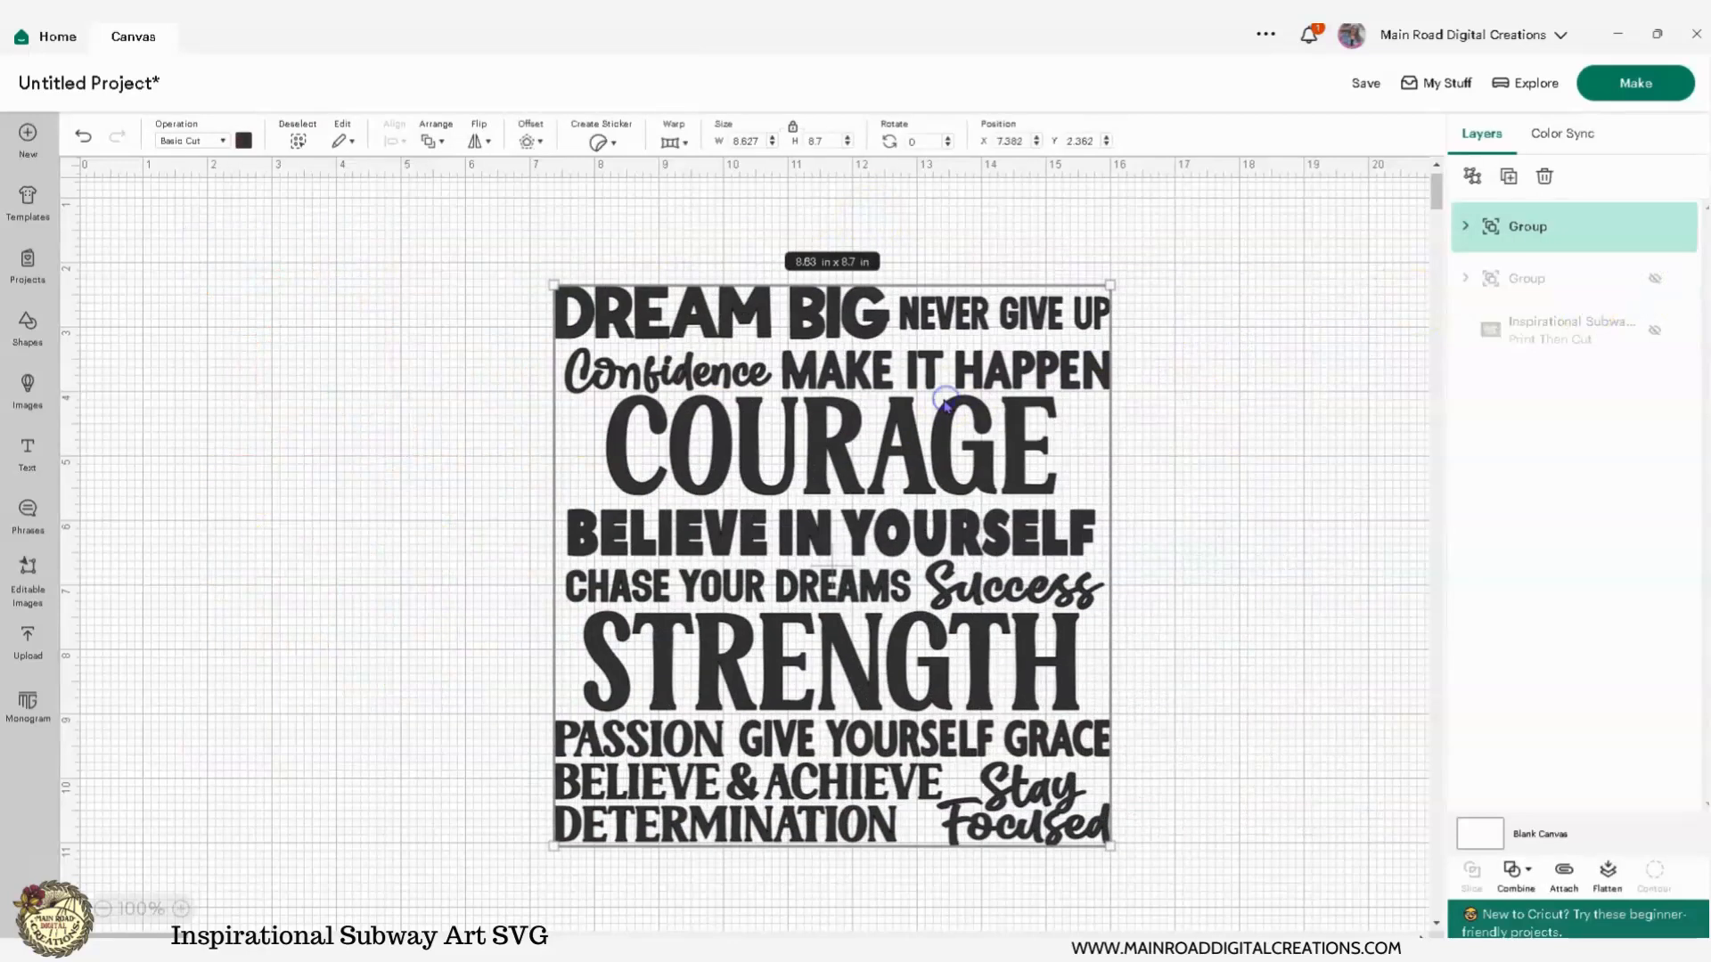
# Step: Attach all phrases of the dark gray copy together, preview its mat layout, and return to the canvas
pyautogui.click(1564, 873)
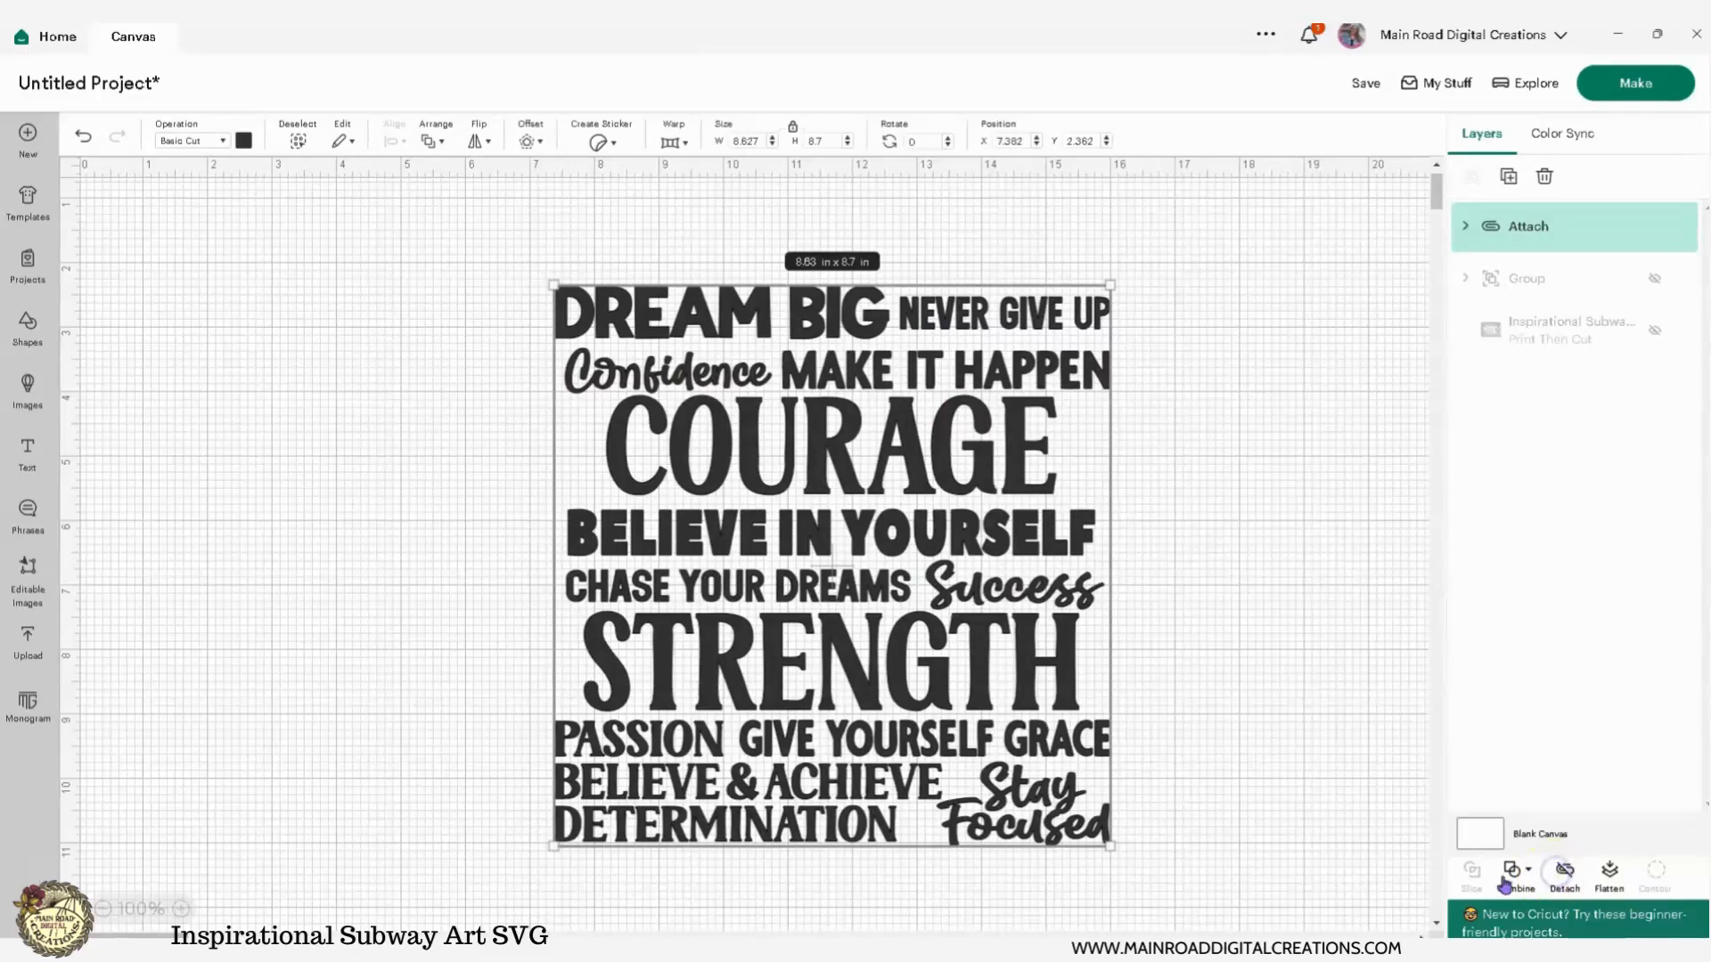
pyautogui.click(1635, 82)
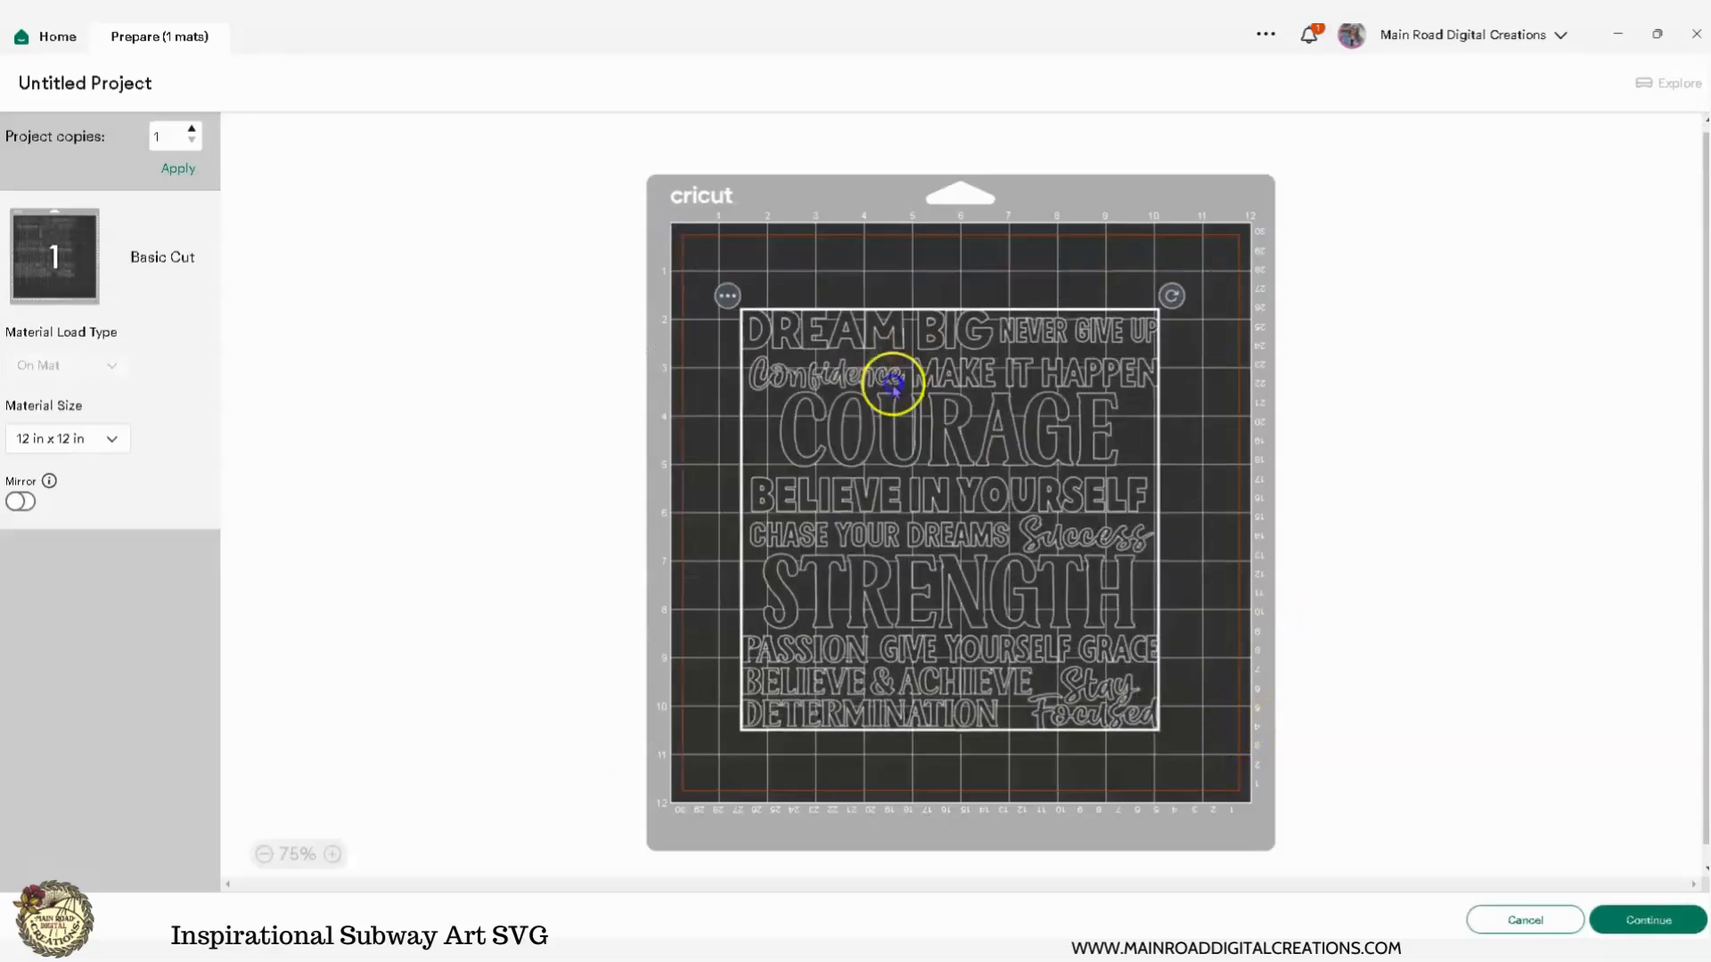
pyautogui.click(1527, 921)
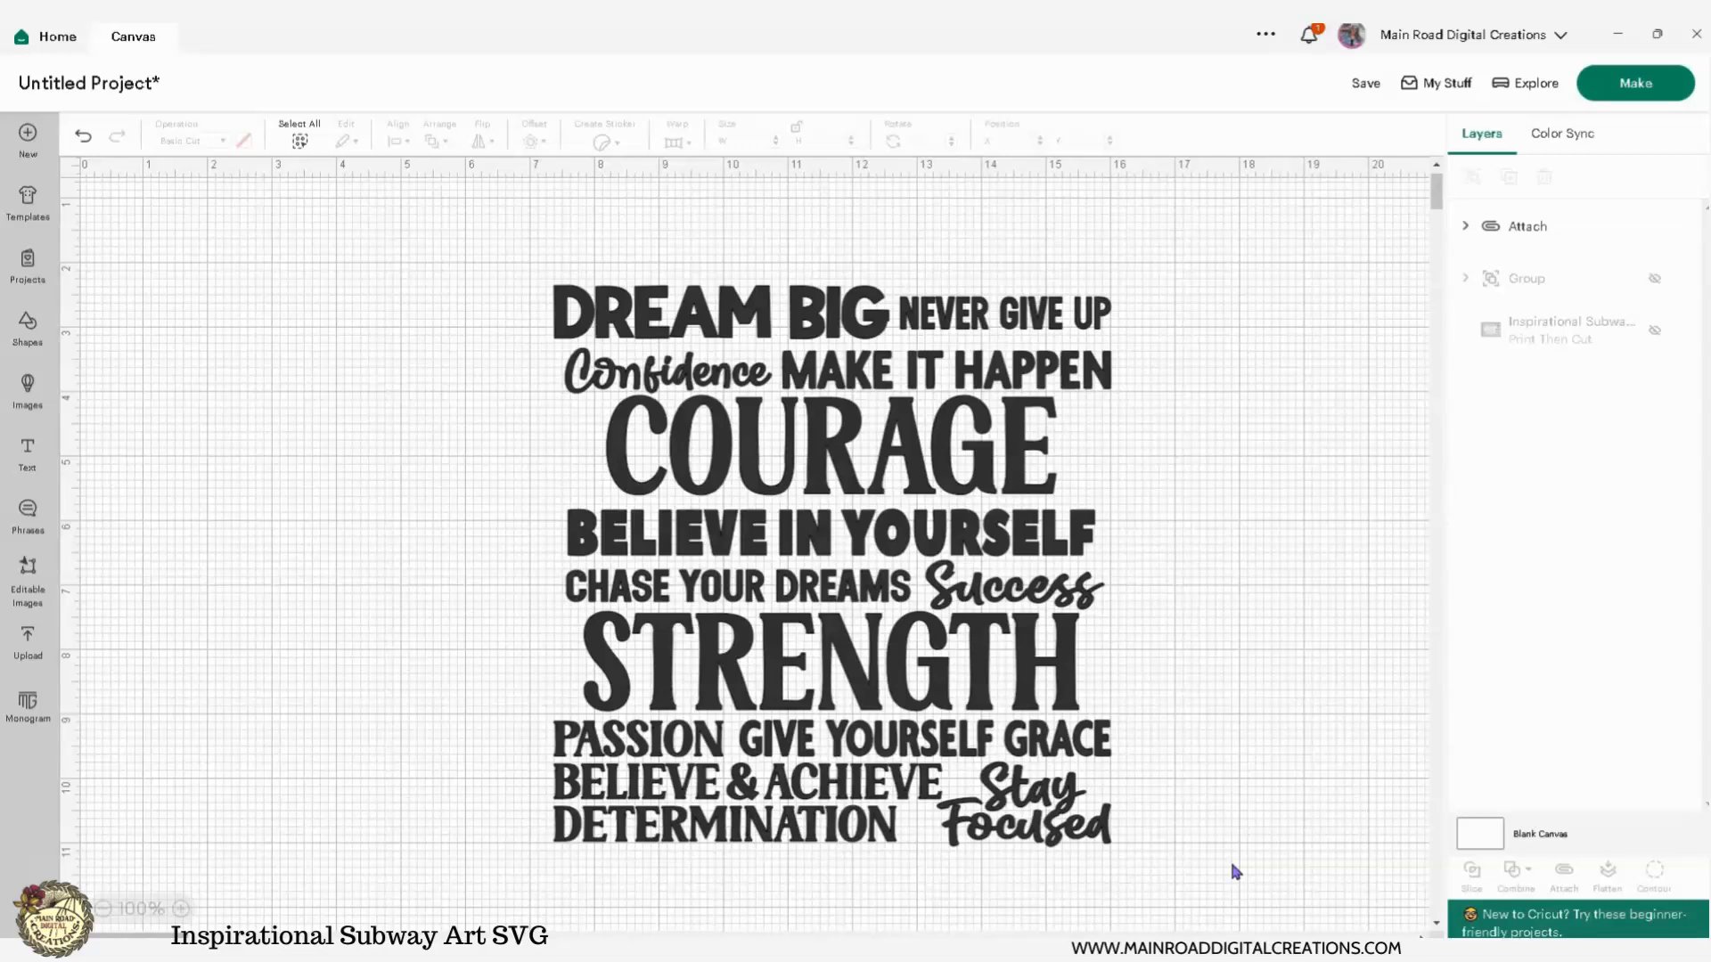
# Step: Show the multicolored group again and arrange it side by side with the dark gray design, the colored version on the left
pyautogui.moveTo(902, 563); pyautogui.dragTo(890, 507)
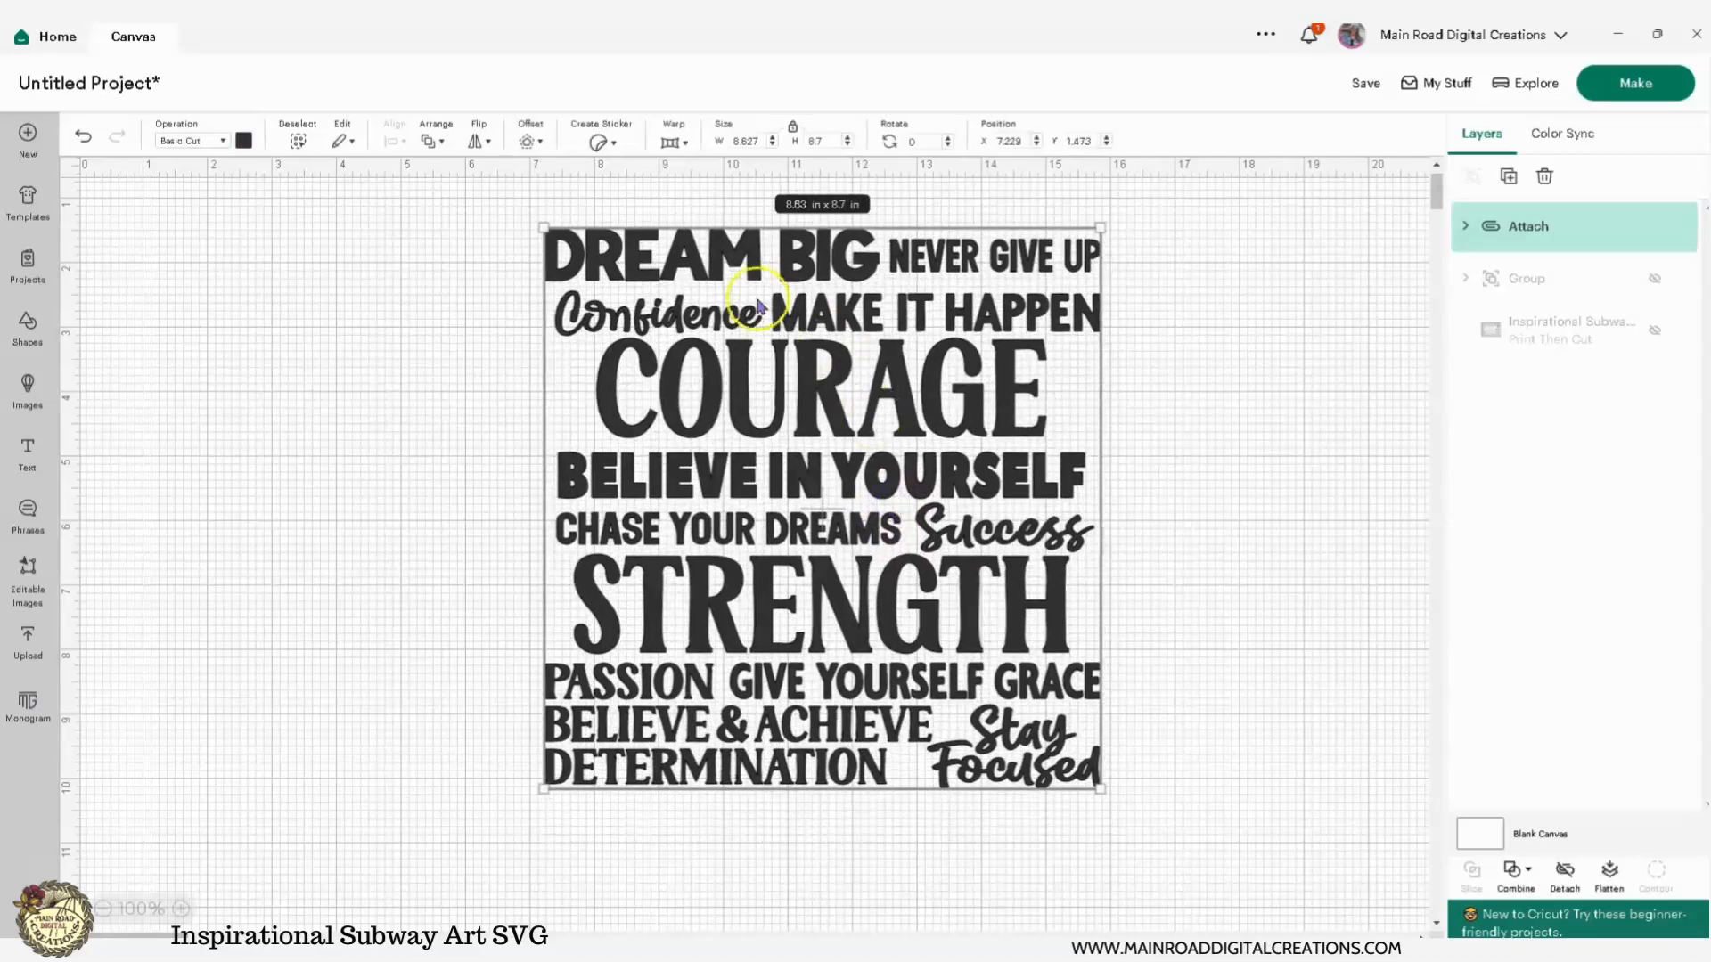
pyautogui.click(1655, 278)
pyautogui.moveTo(906, 450); pyautogui.dragTo(1130, 438)
pyautogui.moveTo(409, 483); pyautogui.dragTo(394, 476)
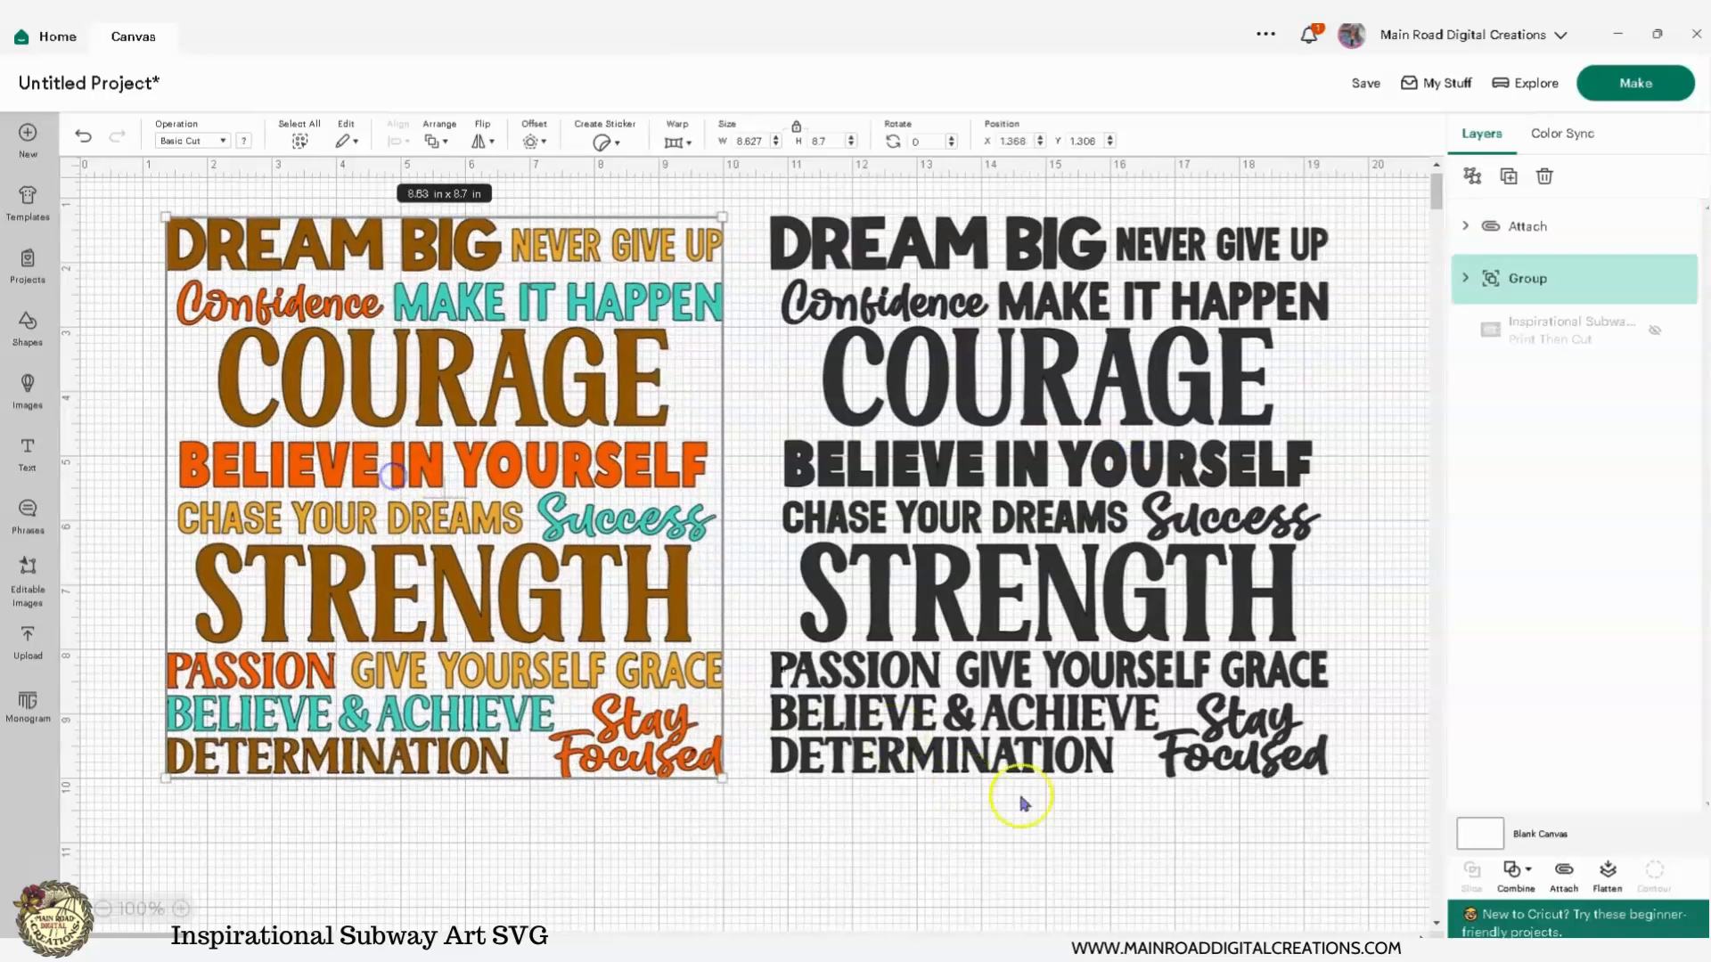